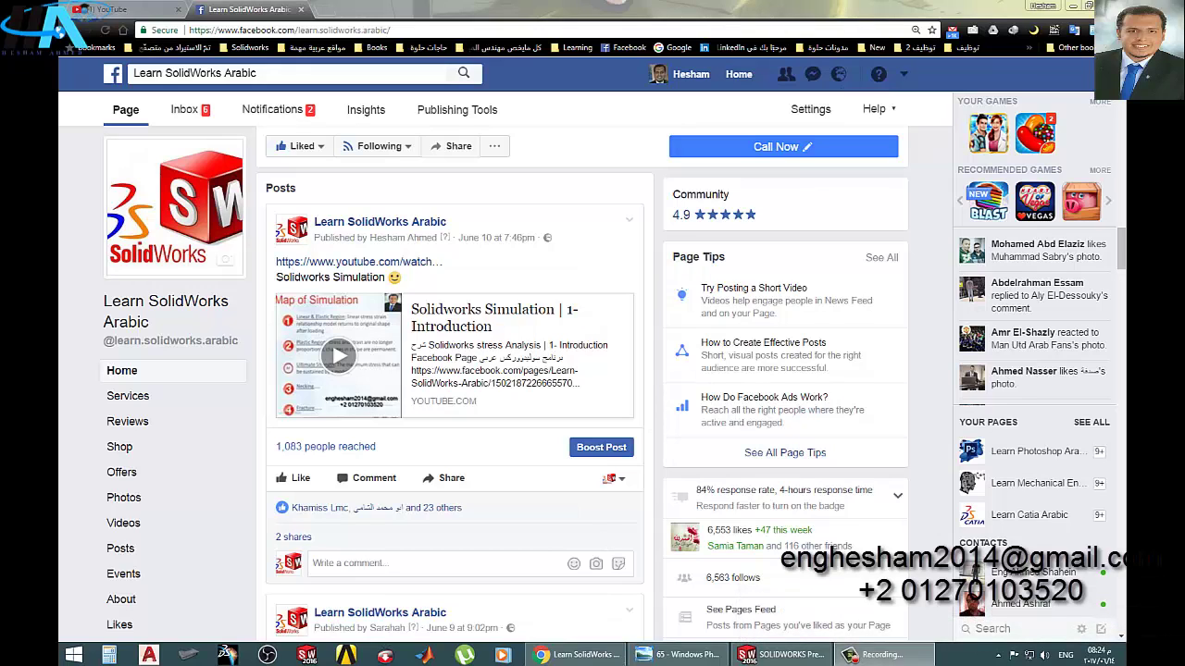
Bring reference drawing 65 up in Windows Photo Viewer beside the Learn SolidWorks Arabic page
left_click(493, 6)
scroll(463, 213, "up", 5)
scroll(475, 225, "up", 5)
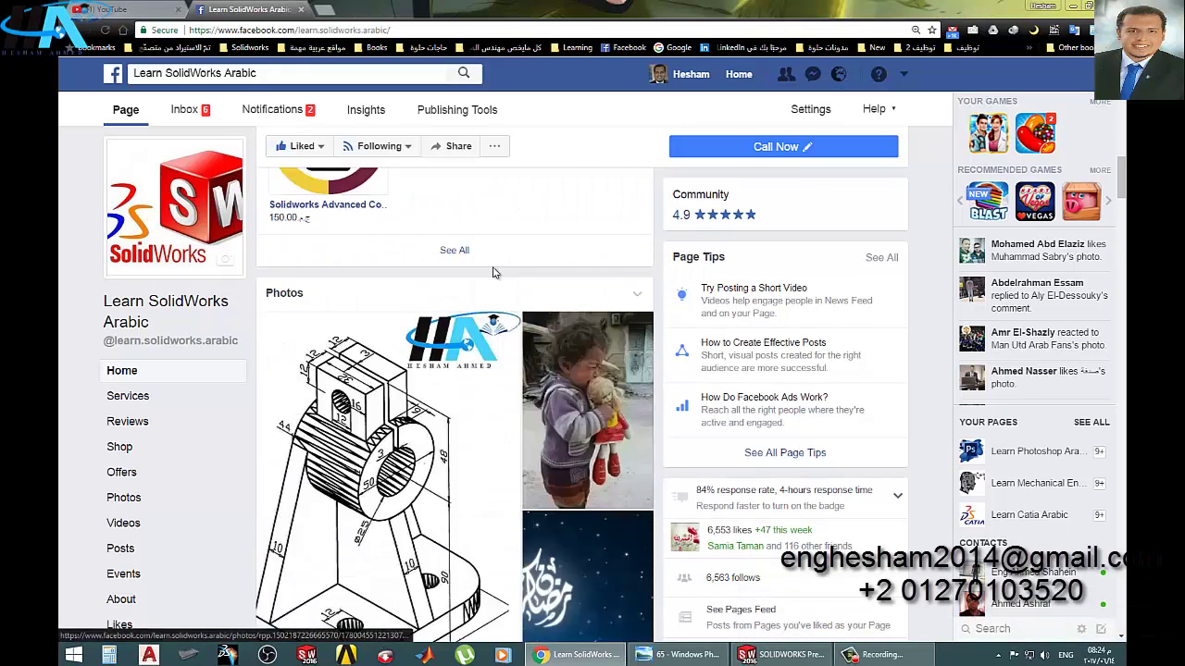
scroll(490, 269, "up", 5)
scroll(495, 273, "up", 5)
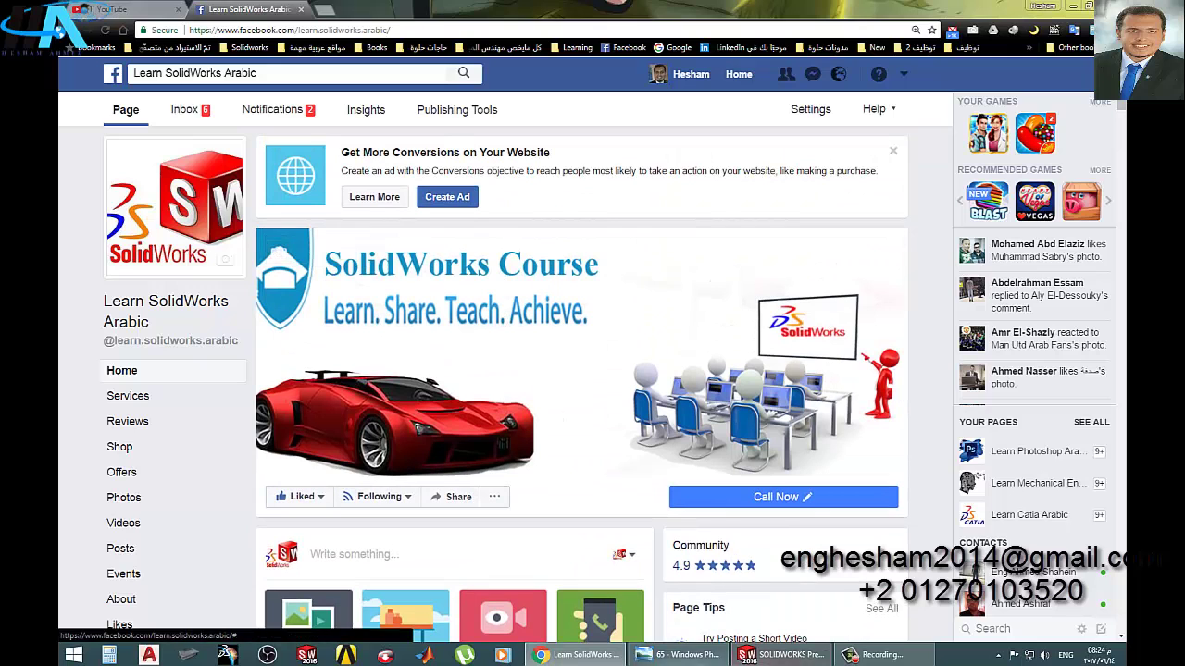
left_click(660, 655)
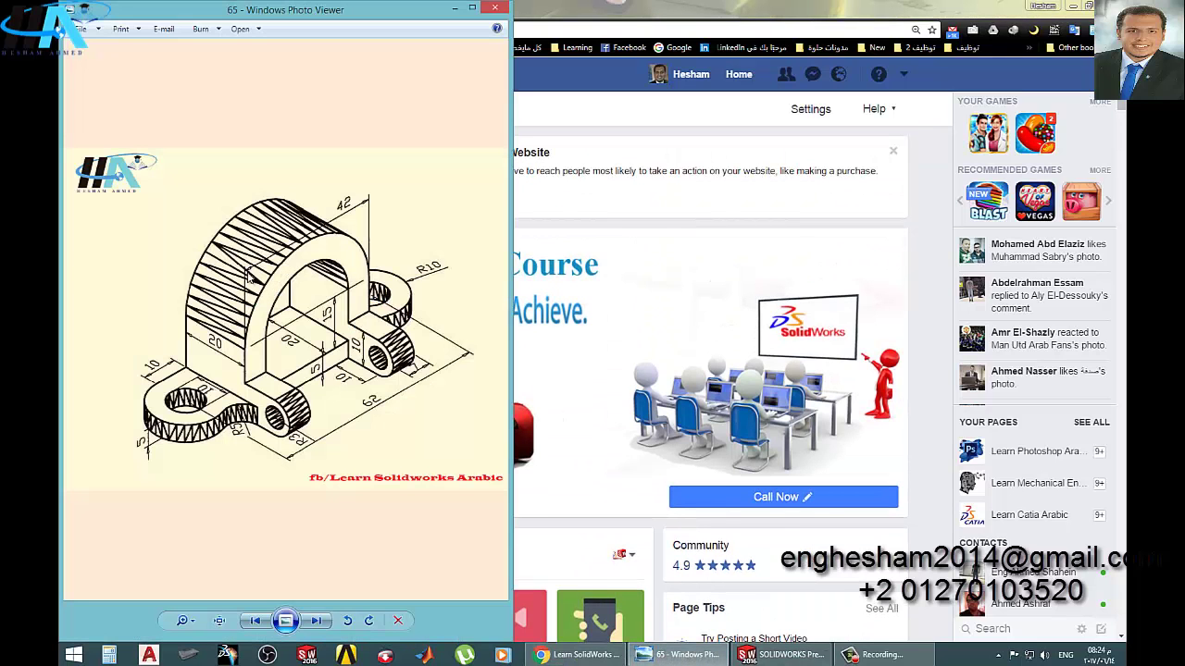
Minimize Chrome so the empty Part1 in SOLIDWORKS sits beside drawing 65
left_click(1073, 7)
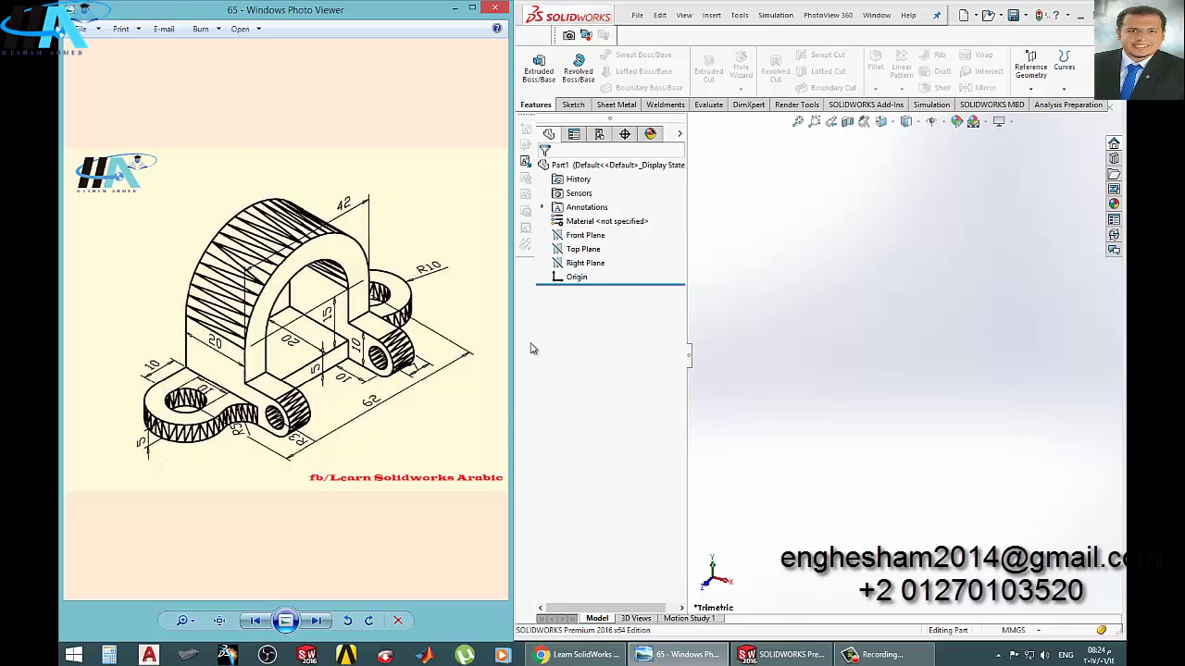
Start a Top Plane sketch and draw a horizontal centrepoint straight slot centred on the origin
left_click(583, 249)
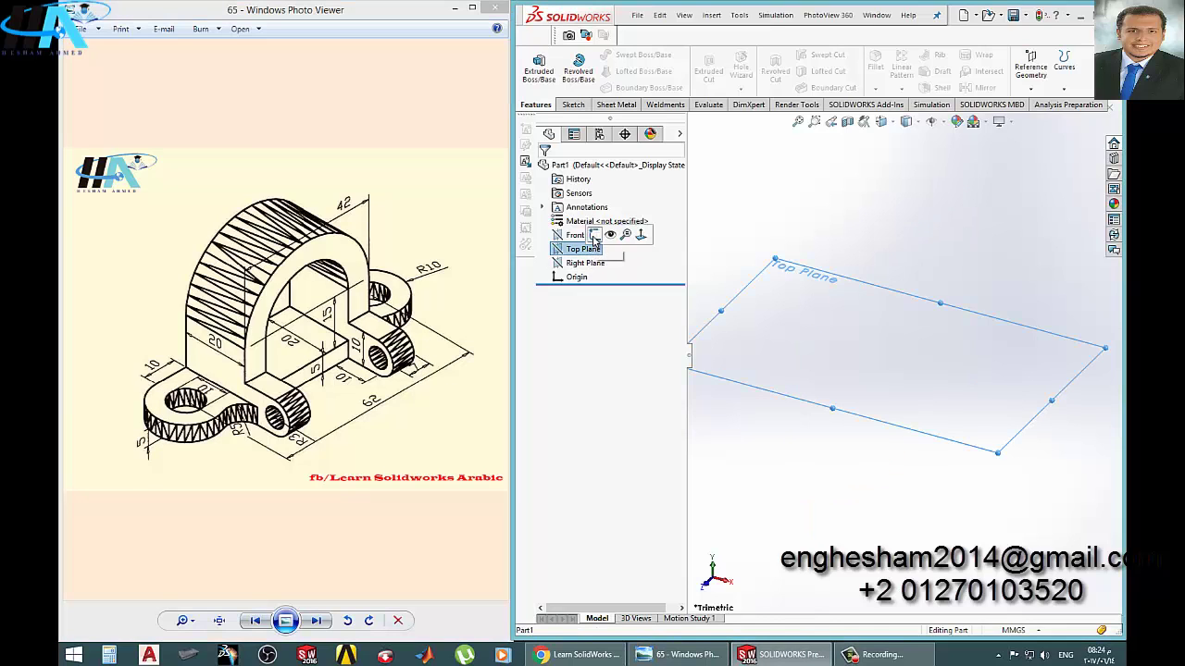
left_click(594, 236)
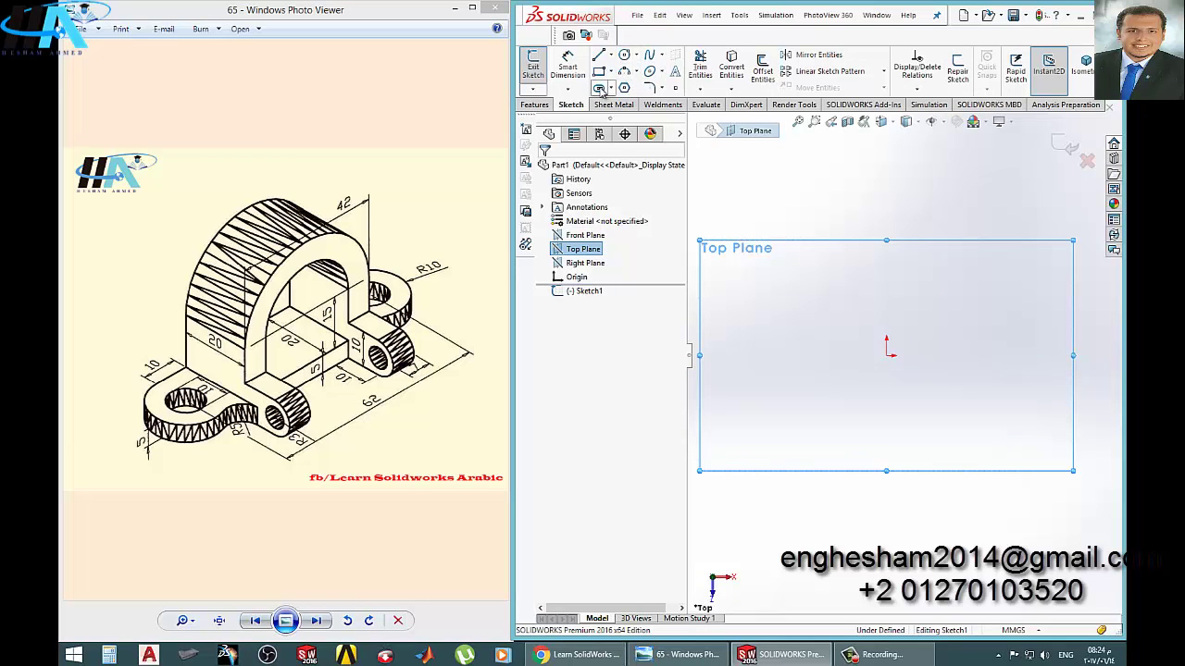
left_click(599, 88)
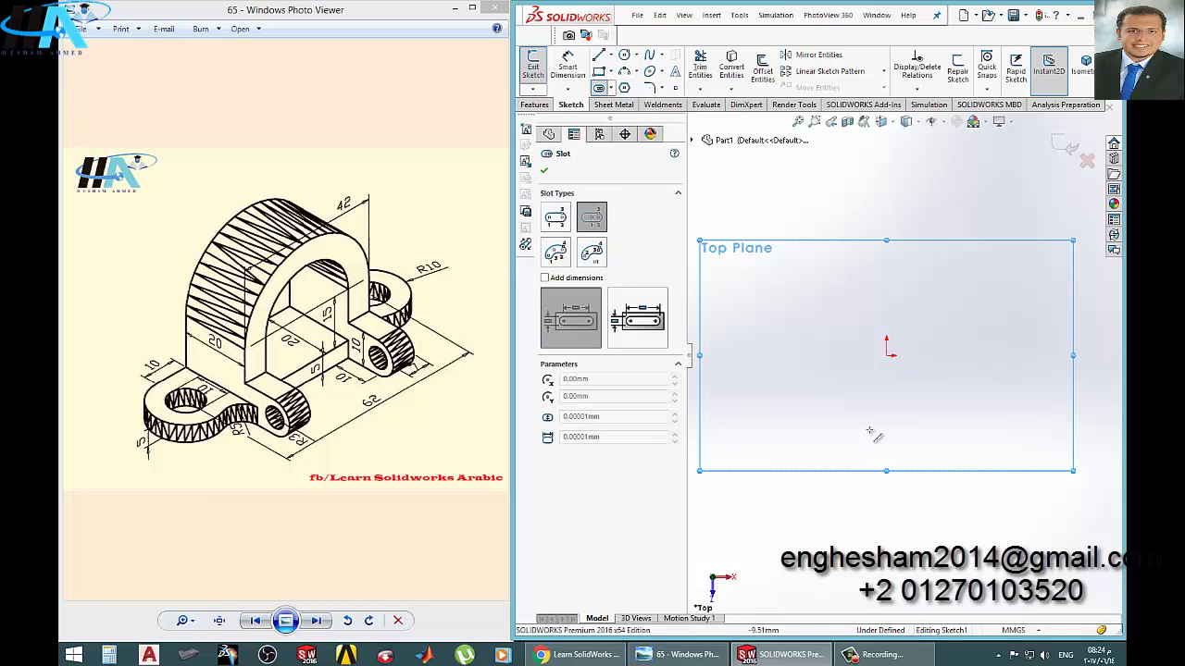
left_click(888, 356)
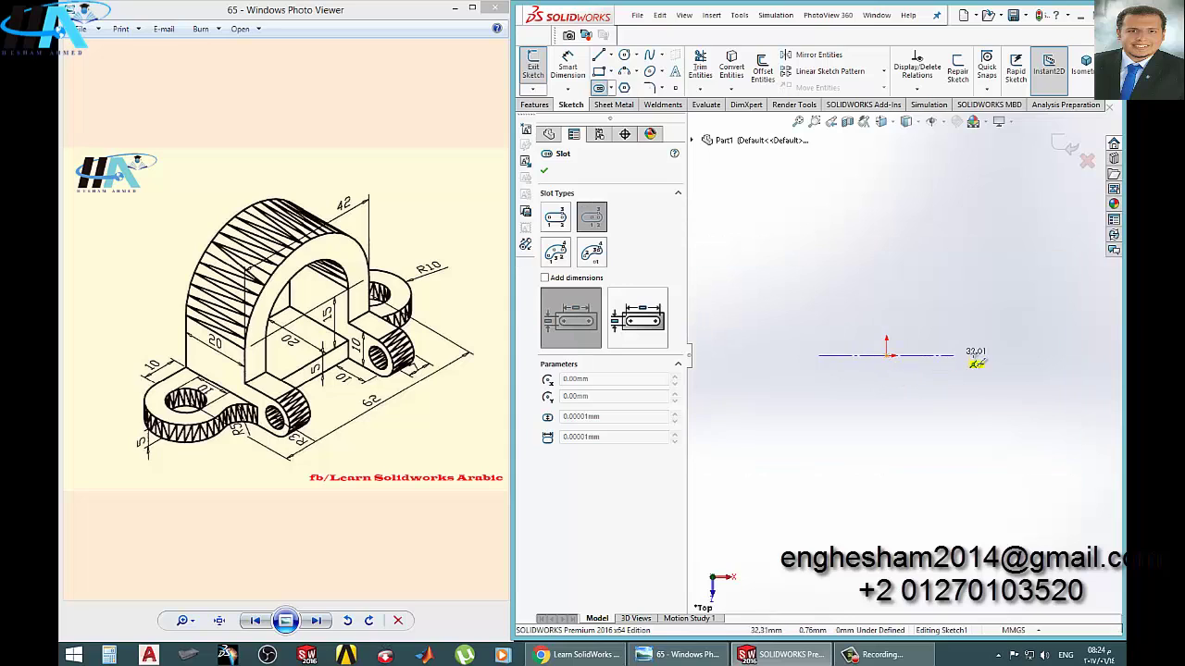
left_click(1022, 356)
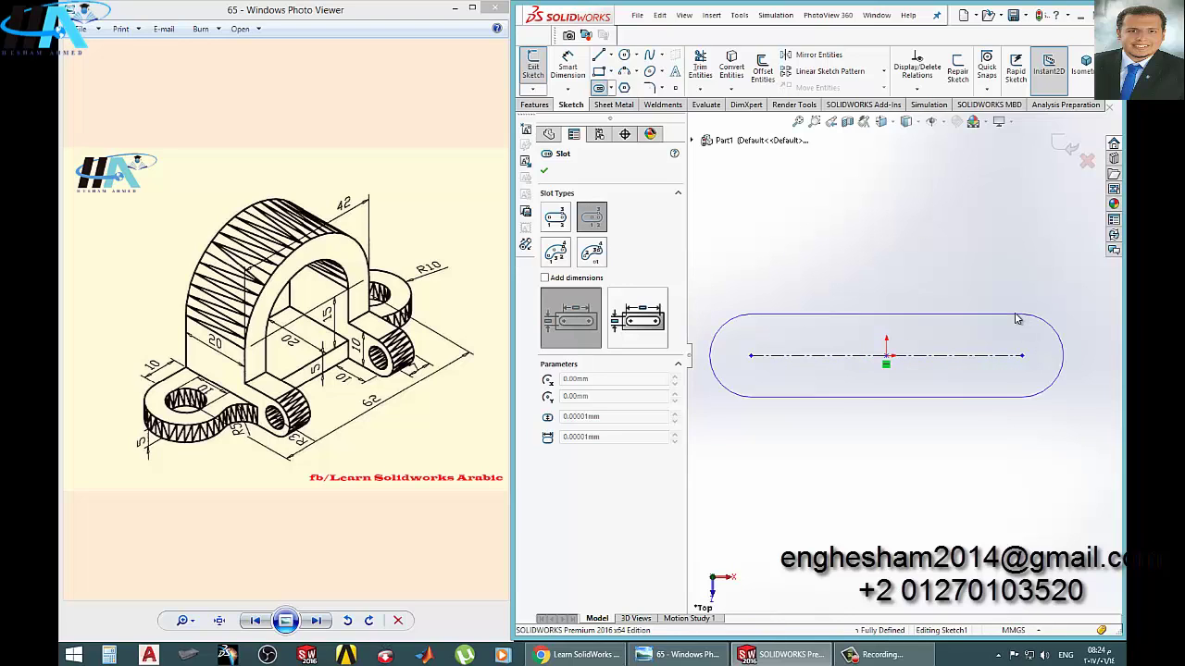
left_click(1008, 322)
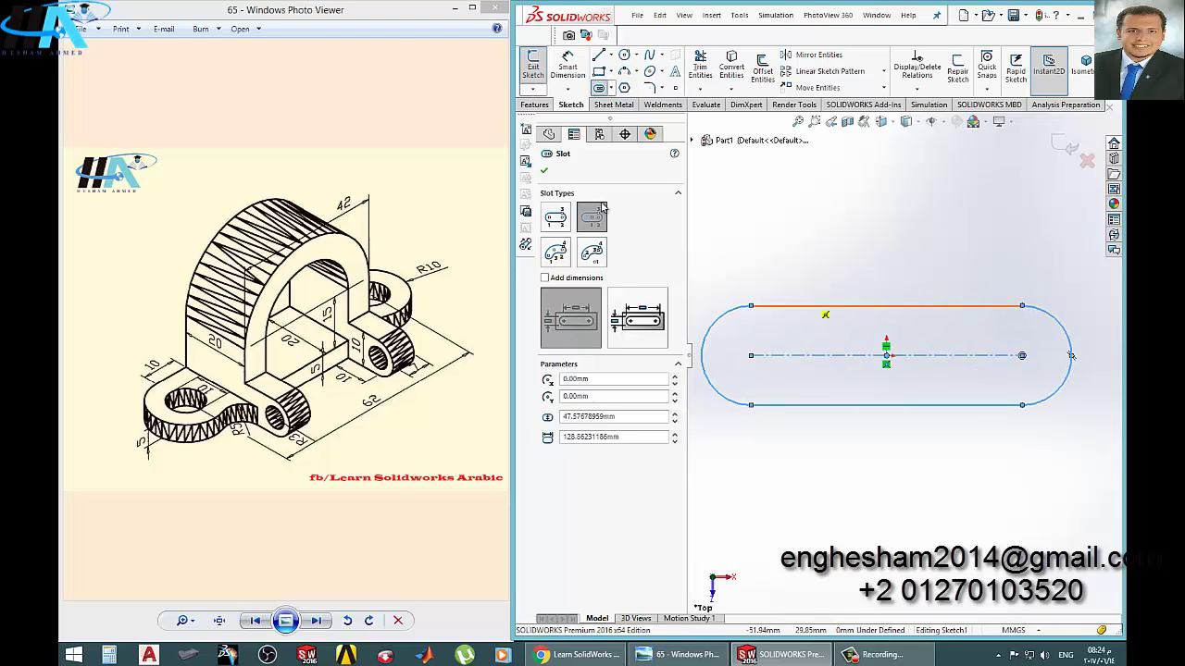
Draw a circle centred on each rounded end of the slot
left_click(624, 55)
left_click(750, 355)
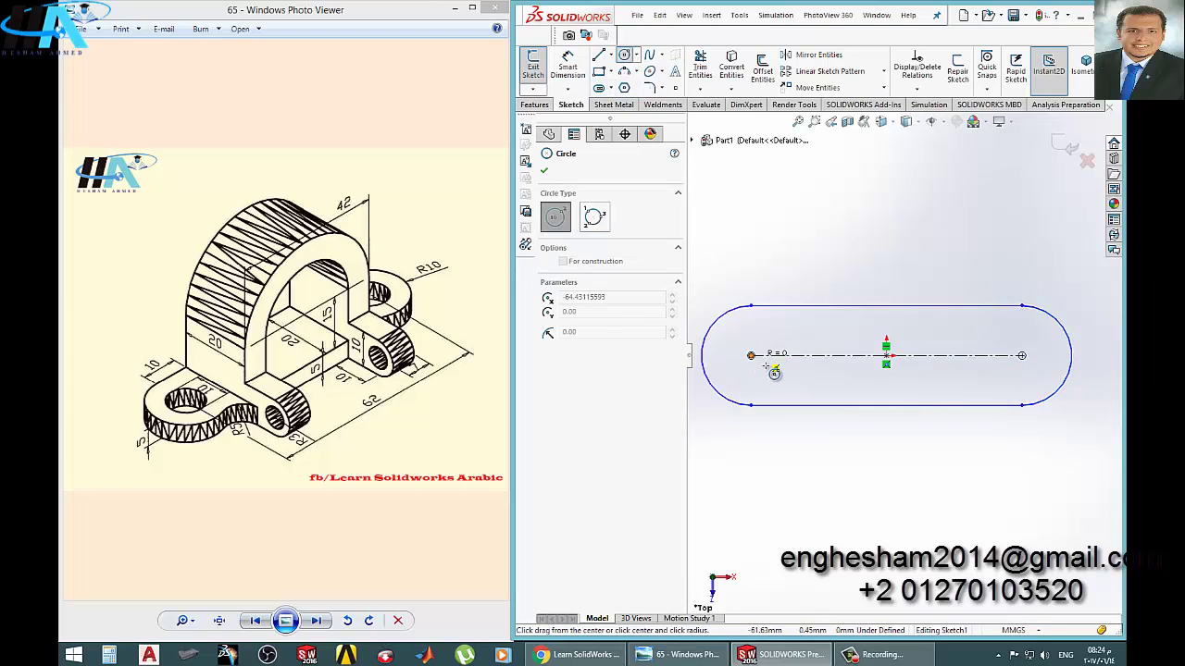
left_click(771, 368)
left_click(1021, 356)
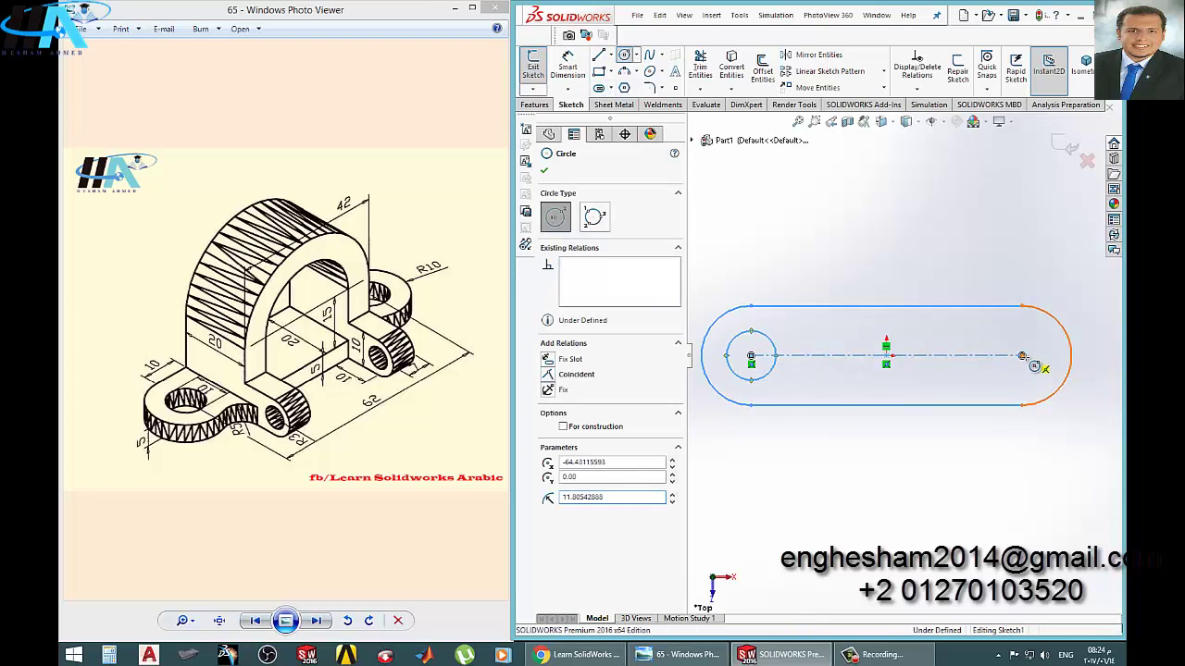
left_click(1007, 341)
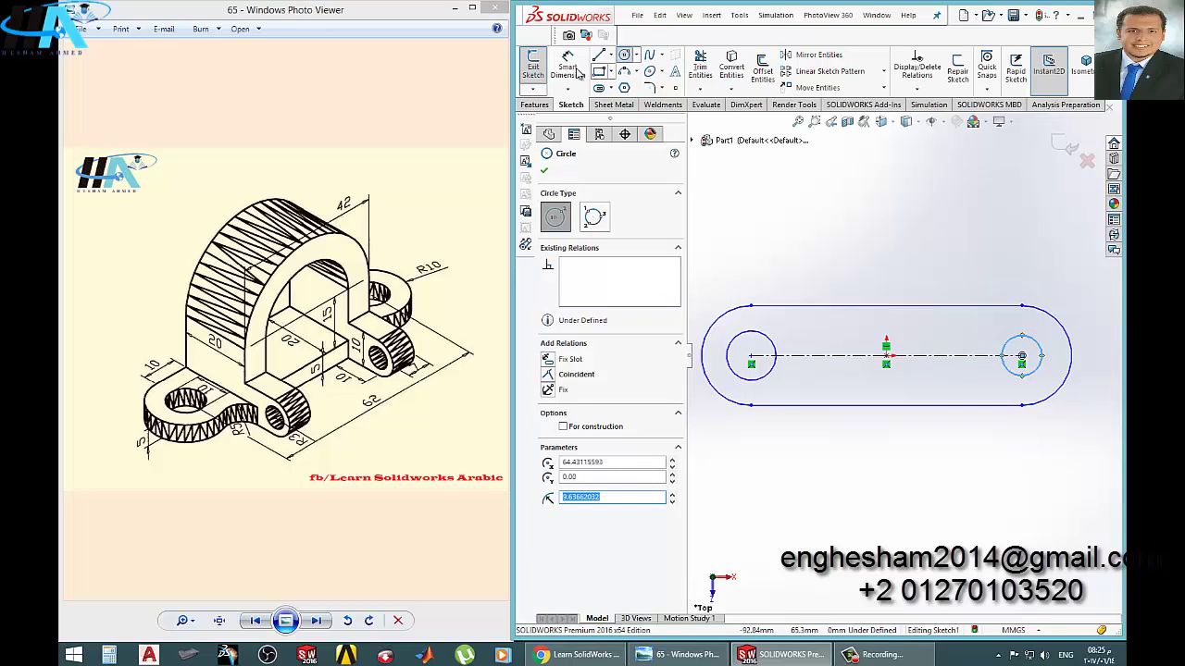
key("Escape")
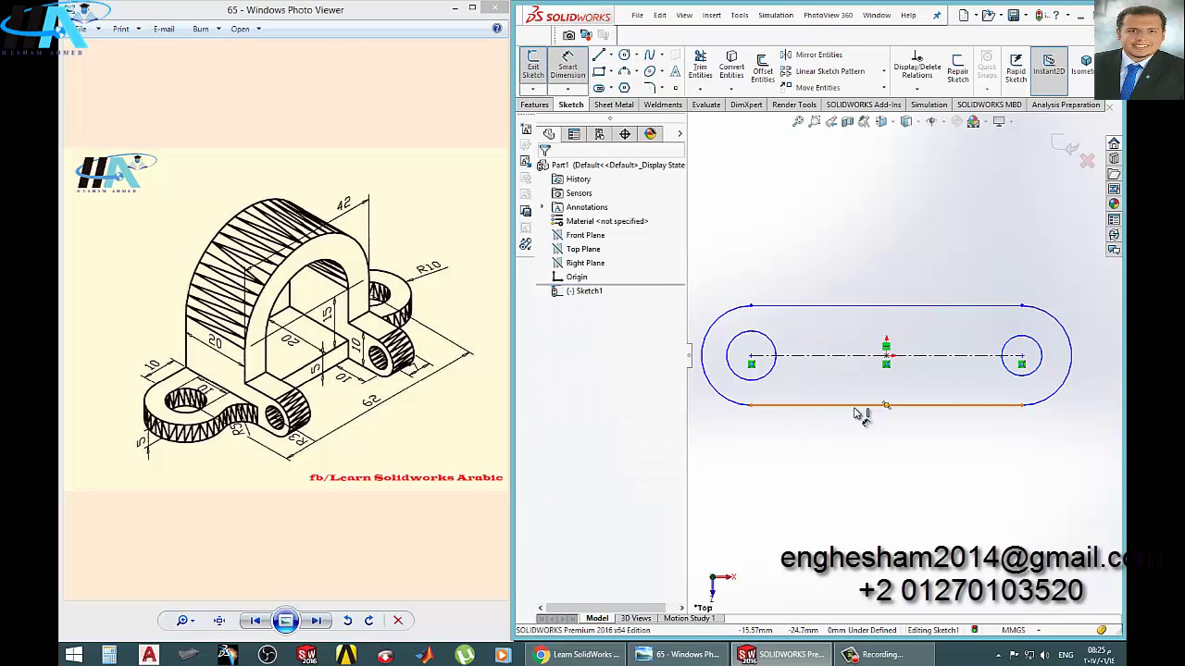
Dimension the slot 62 between centres and 20 wide
left_click(855, 406)
left_click(869, 470)
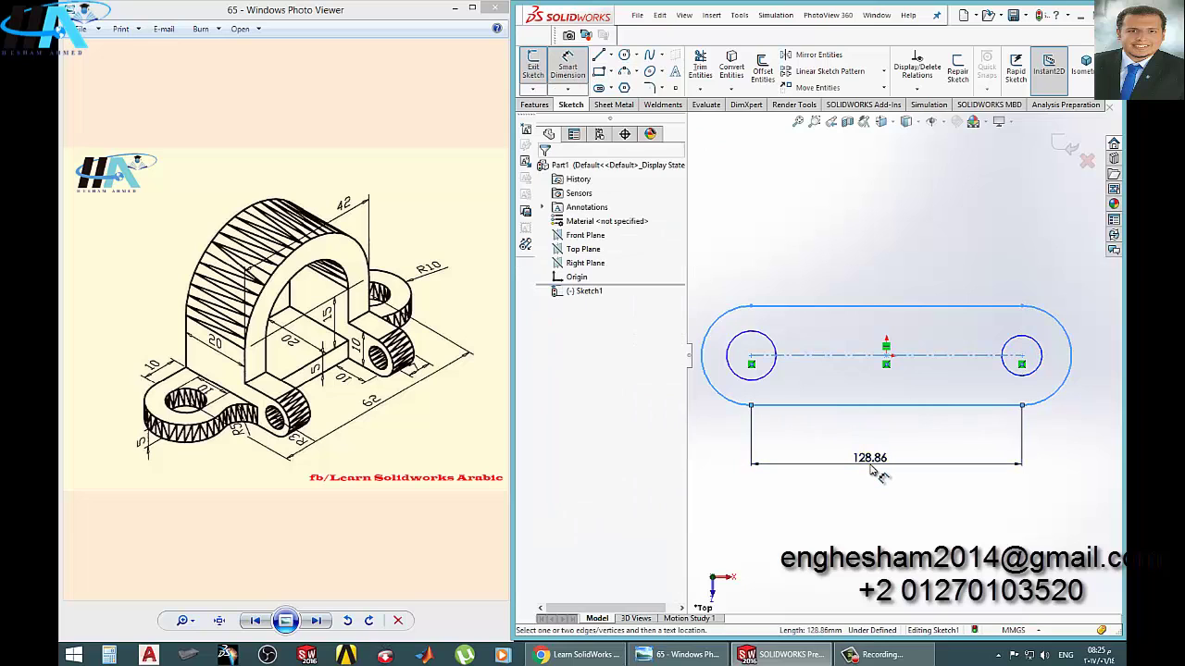
type("62")
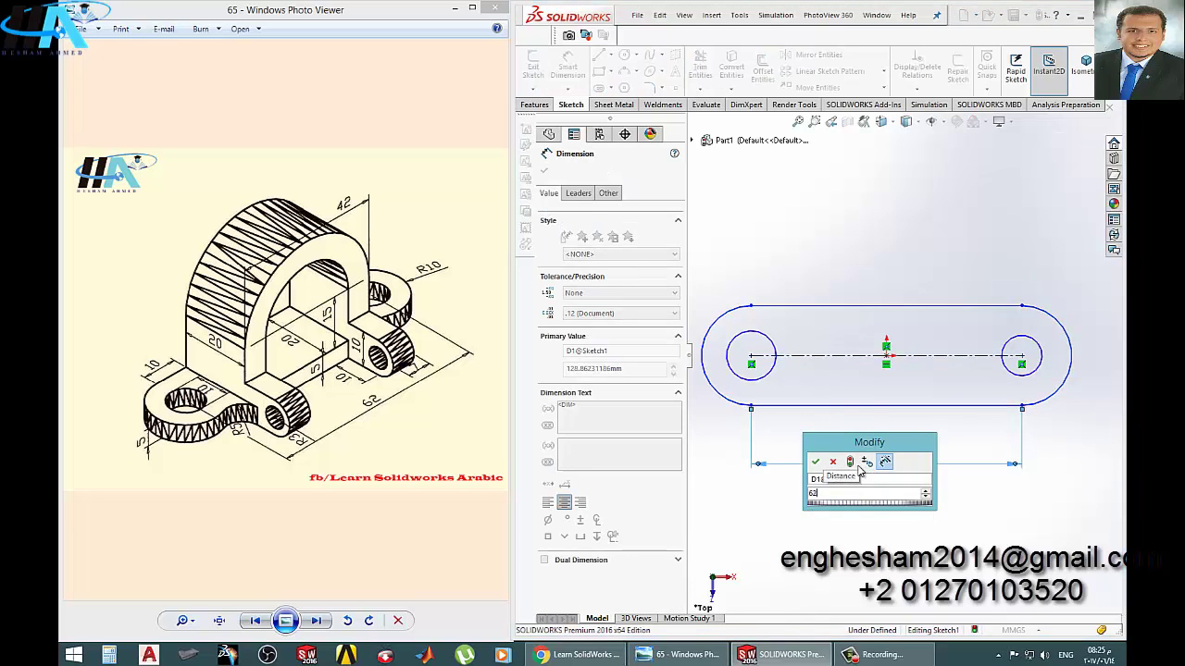
key("Return")
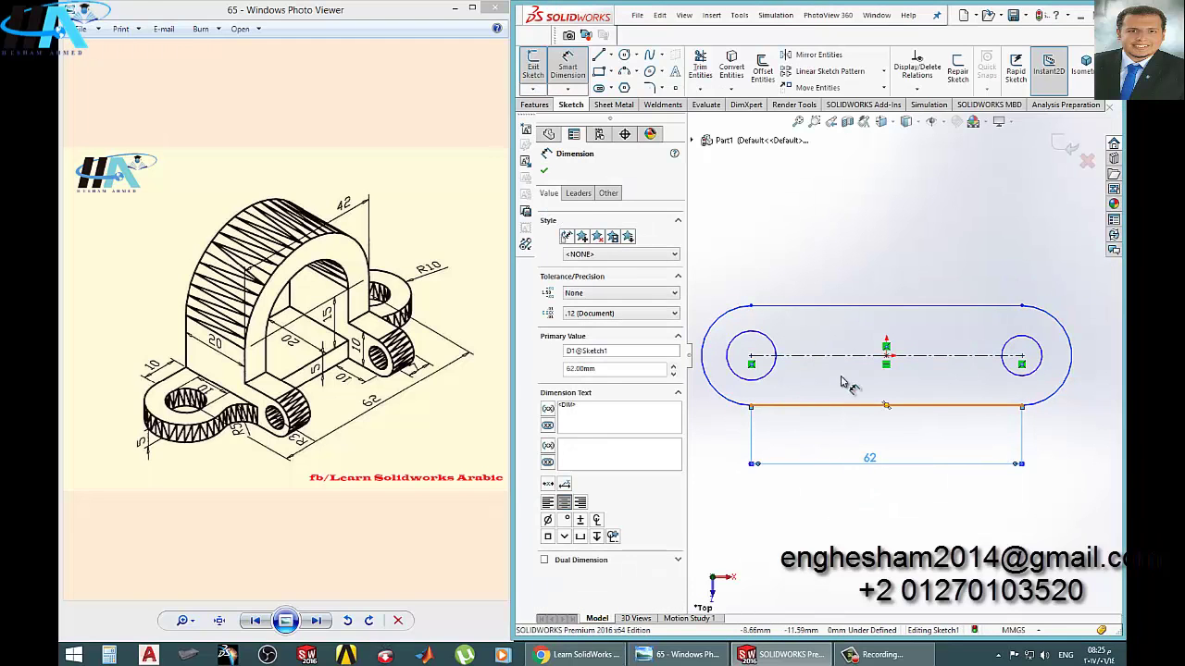
left_click(844, 356)
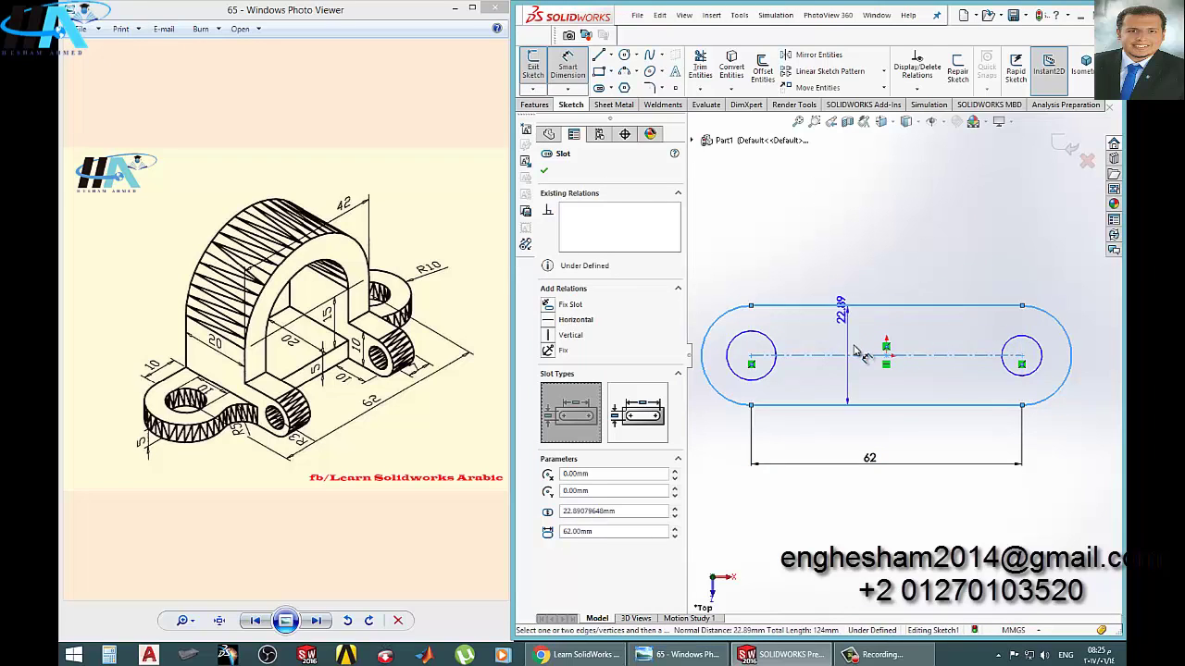
left_click(888, 404)
left_click(1101, 367)
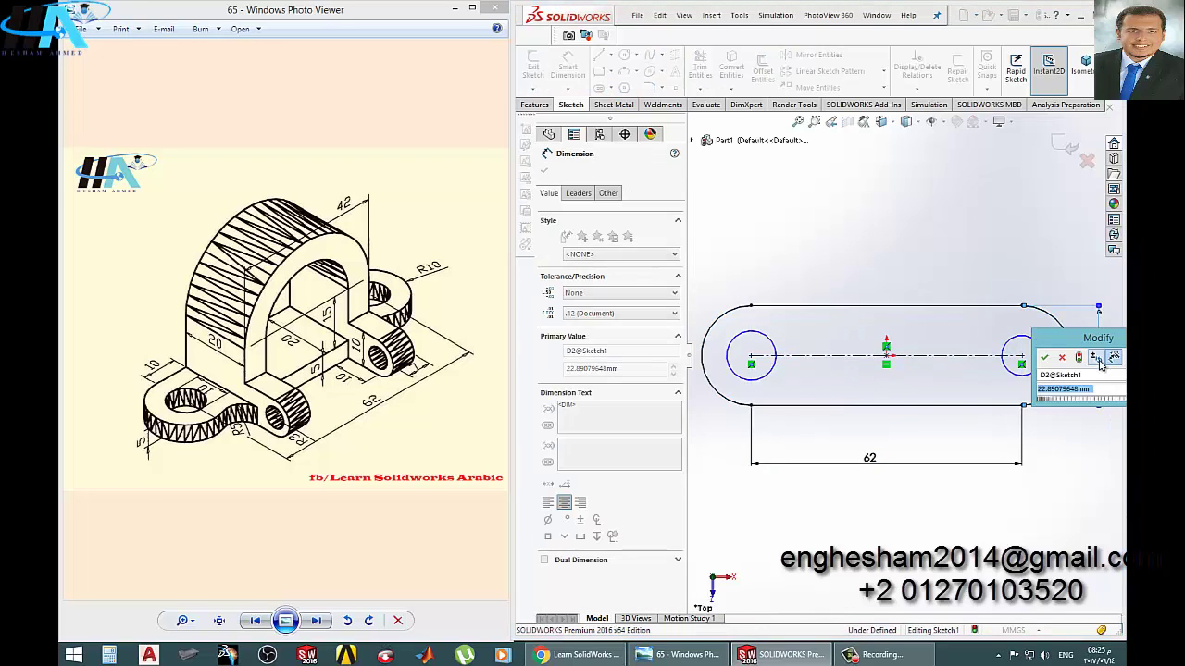
type("20")
key("Return")
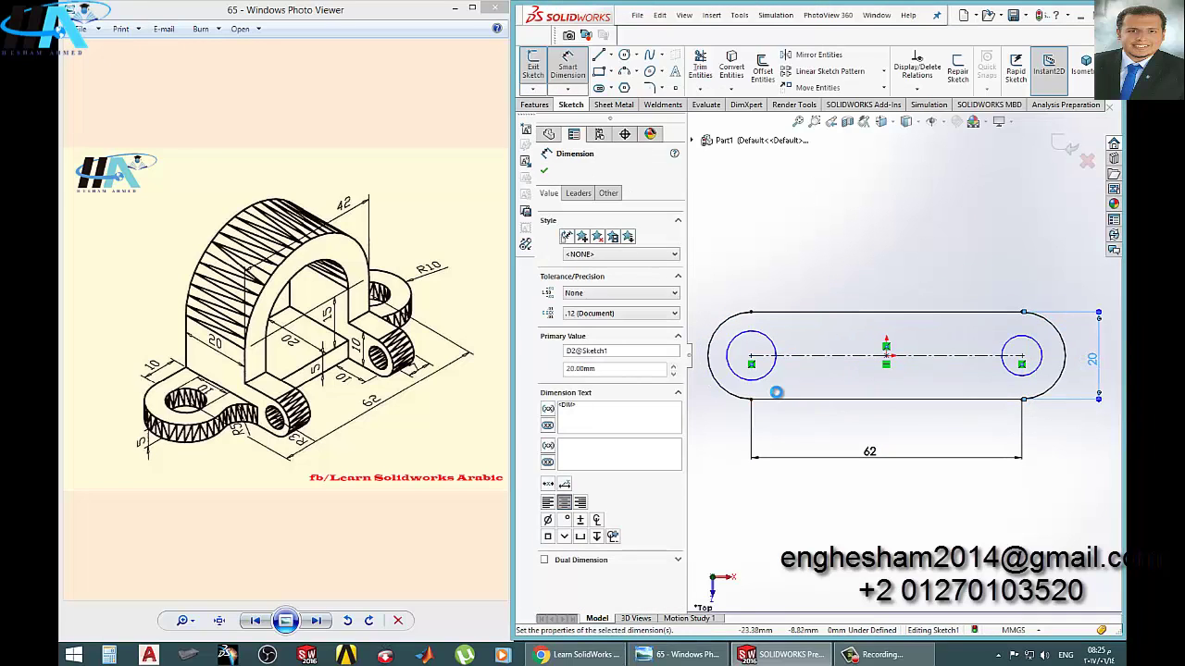
Give both end circles a 10 mm diameter and exit the sketch
left_click(769, 374)
left_click(764, 260)
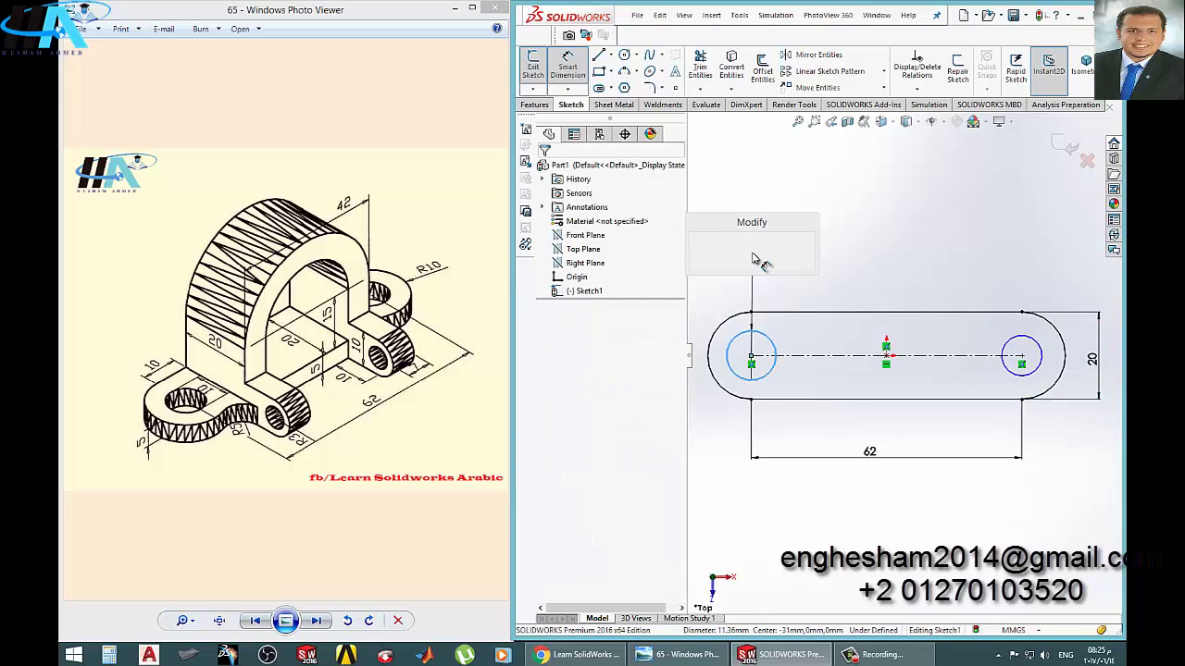
type("10")
key("Return")
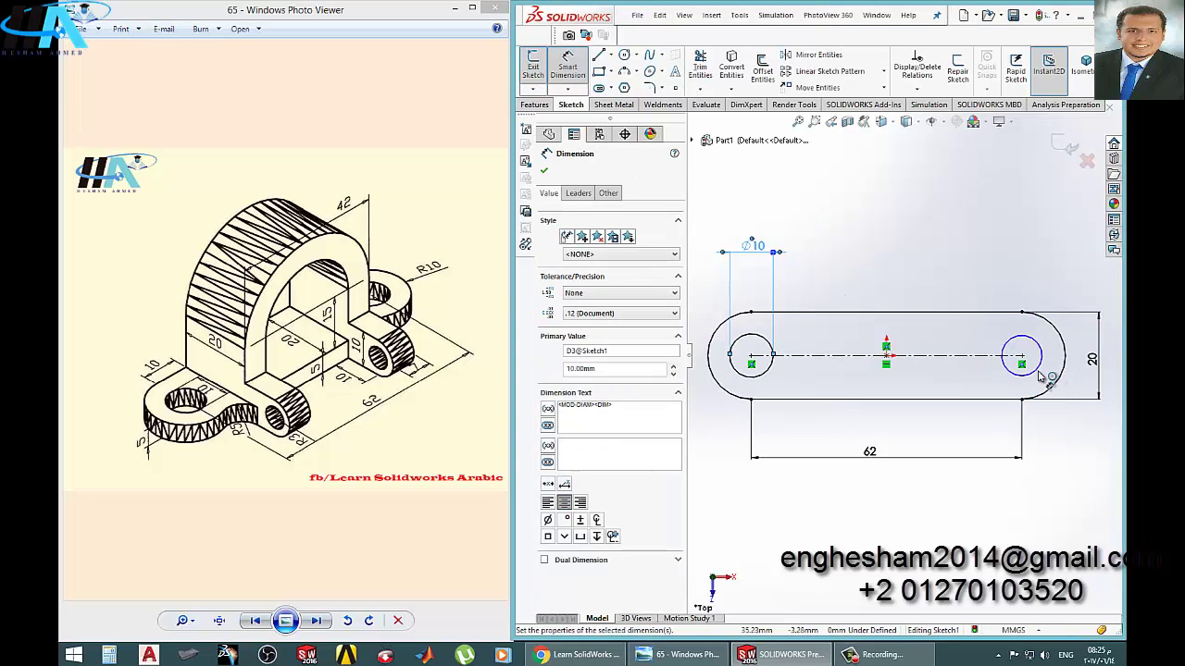
left_click(1037, 372)
left_click(1018, 287)
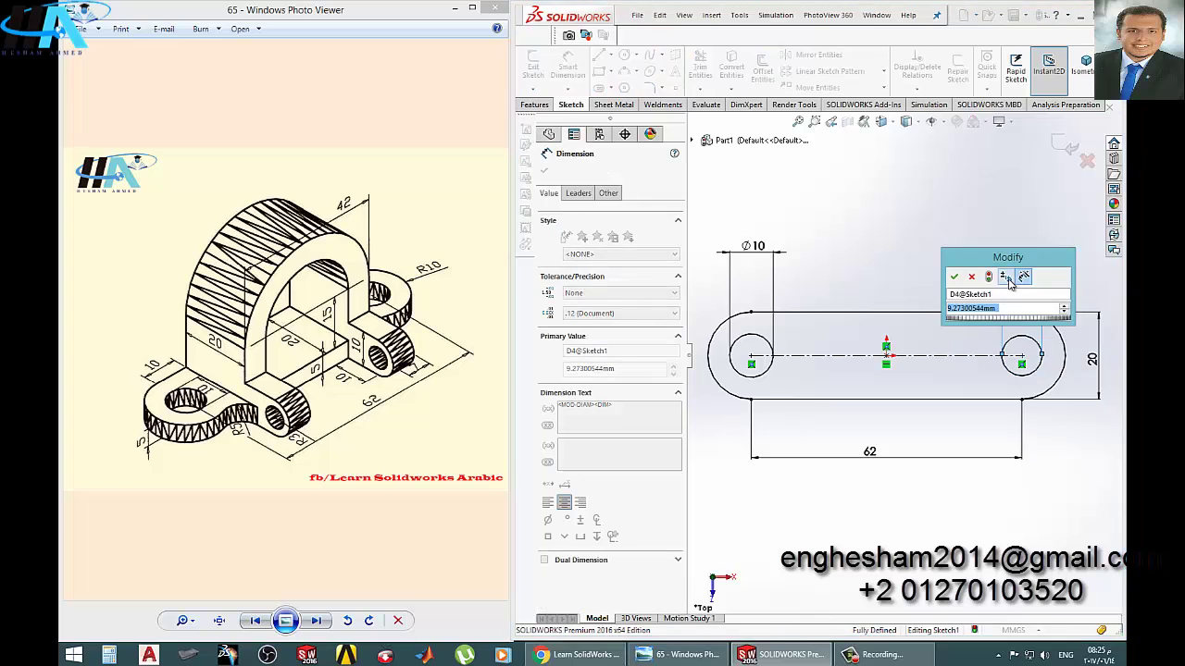
key("Escape")
type("10")
key("Return")
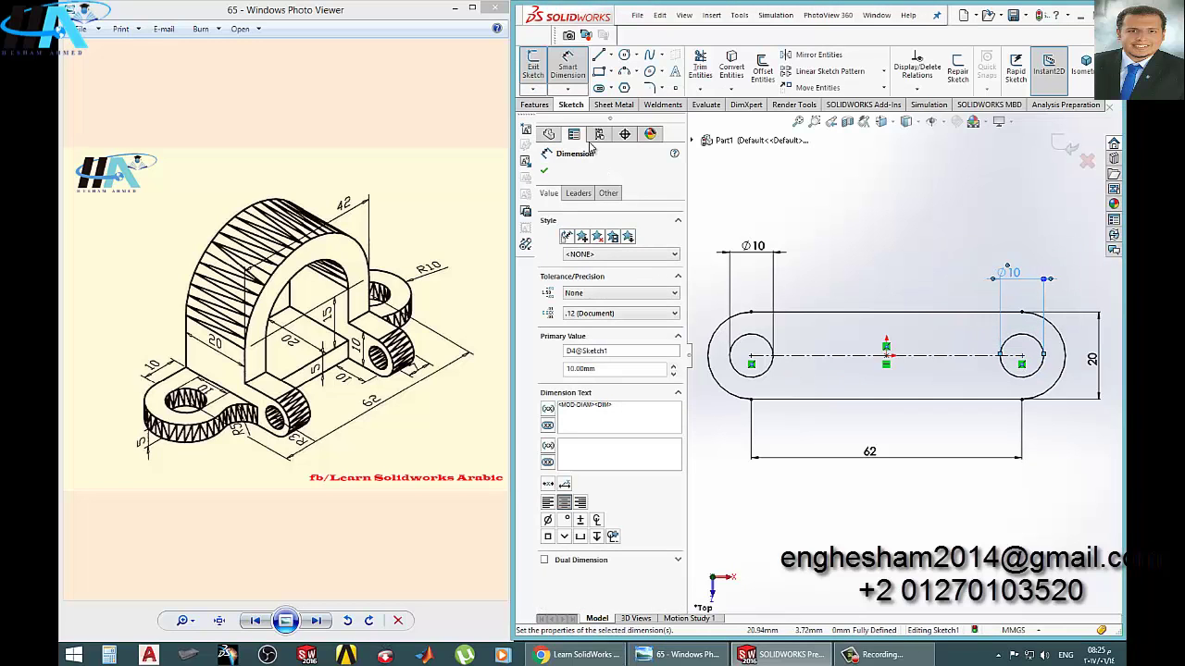
left_click(532, 65)
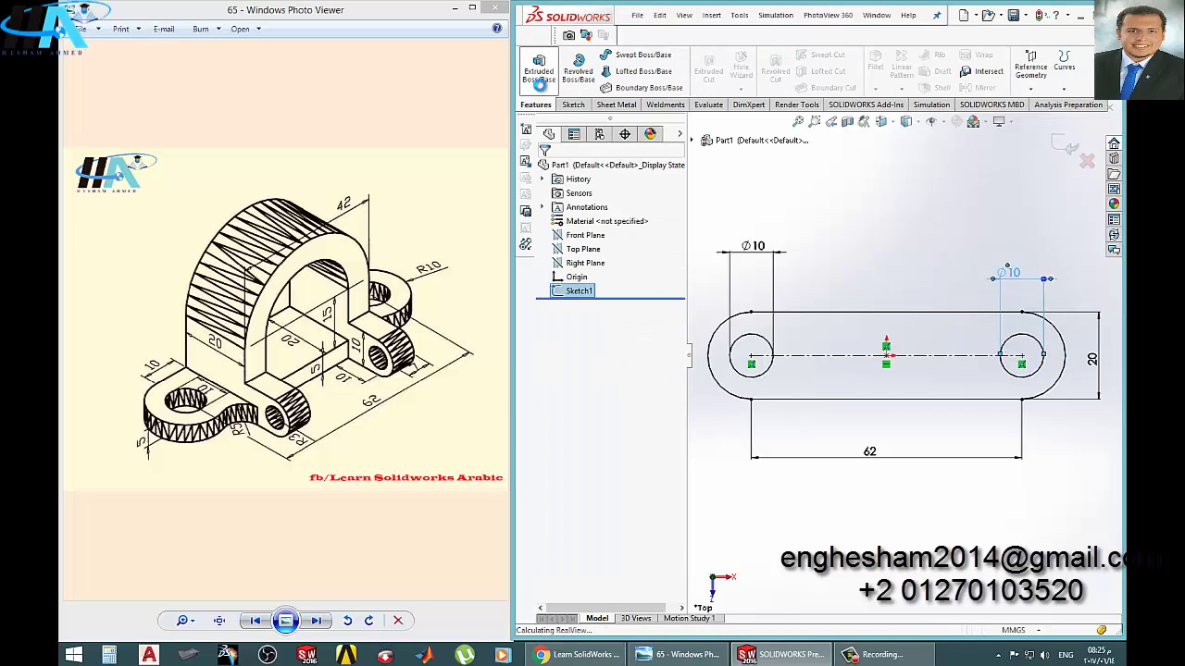
Extrude Sketch1 5 mm into the base plate and select the plate's side face
left_click(539, 83)
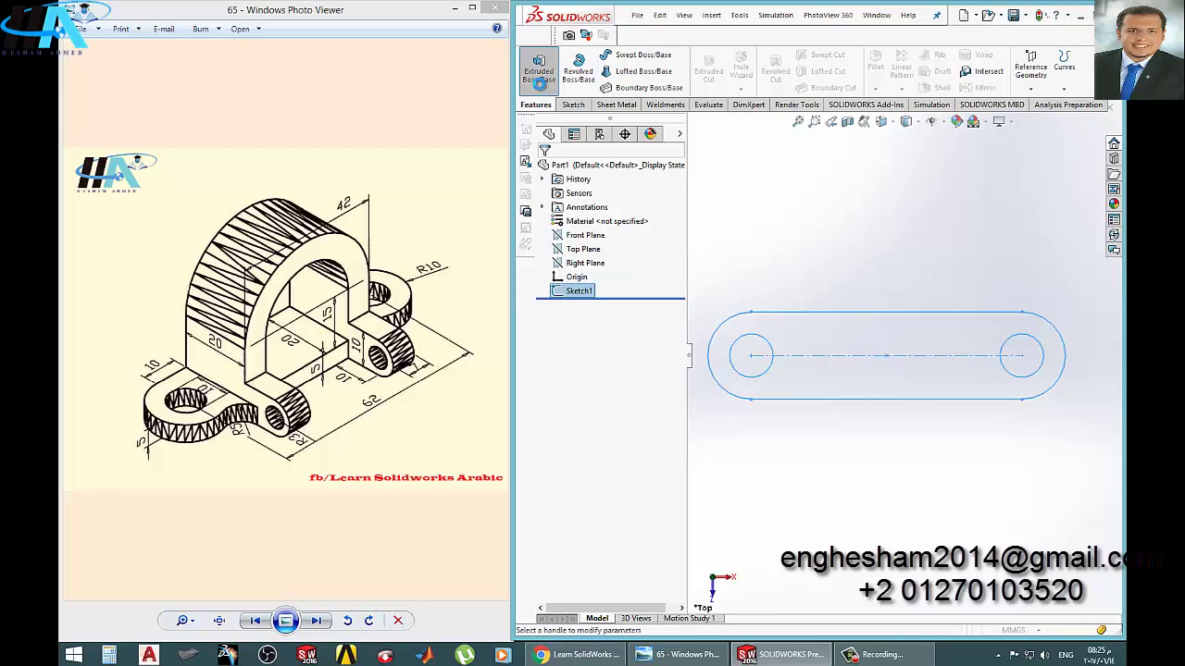
type("5")
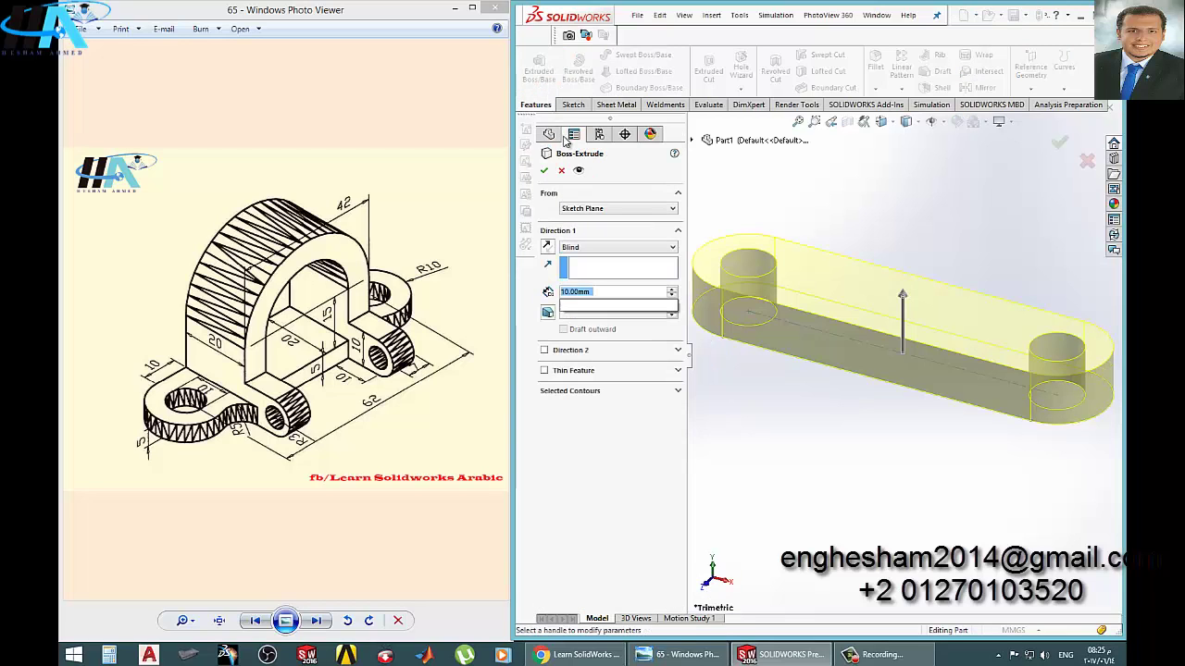
key("Return")
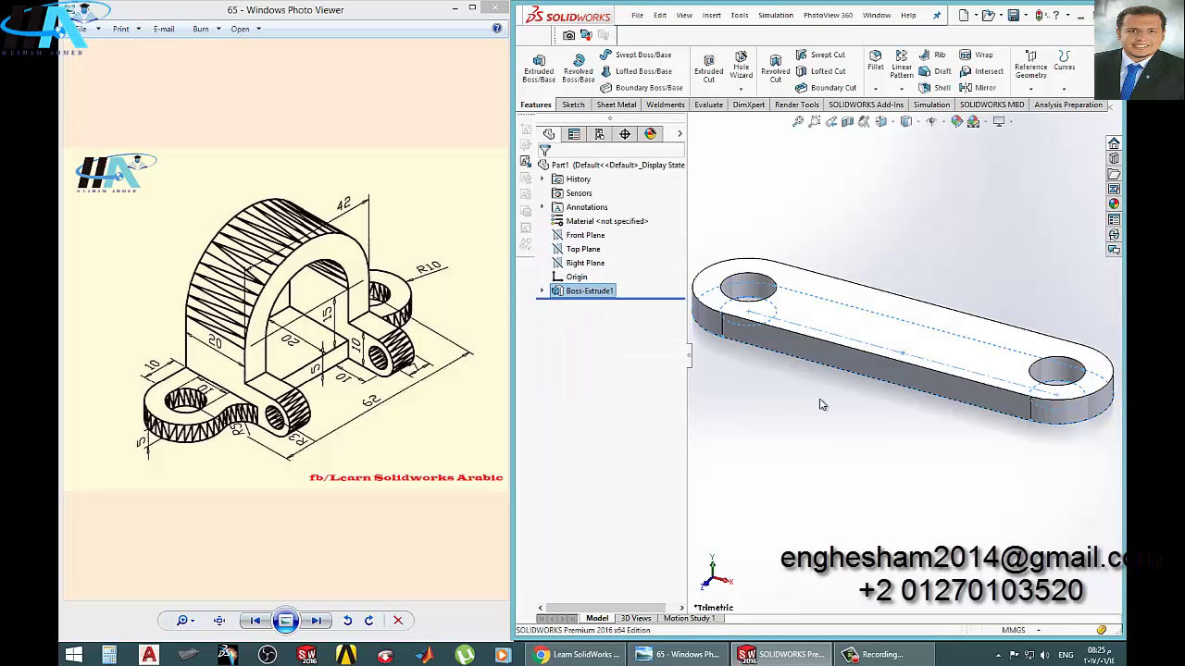
mouse_move(820, 405)
middle_mouse_down()
mouse_move(1019, 381)
mouse_move(894, 368)
middle_mouse_up()
scroll(894, 365, "down", 5)
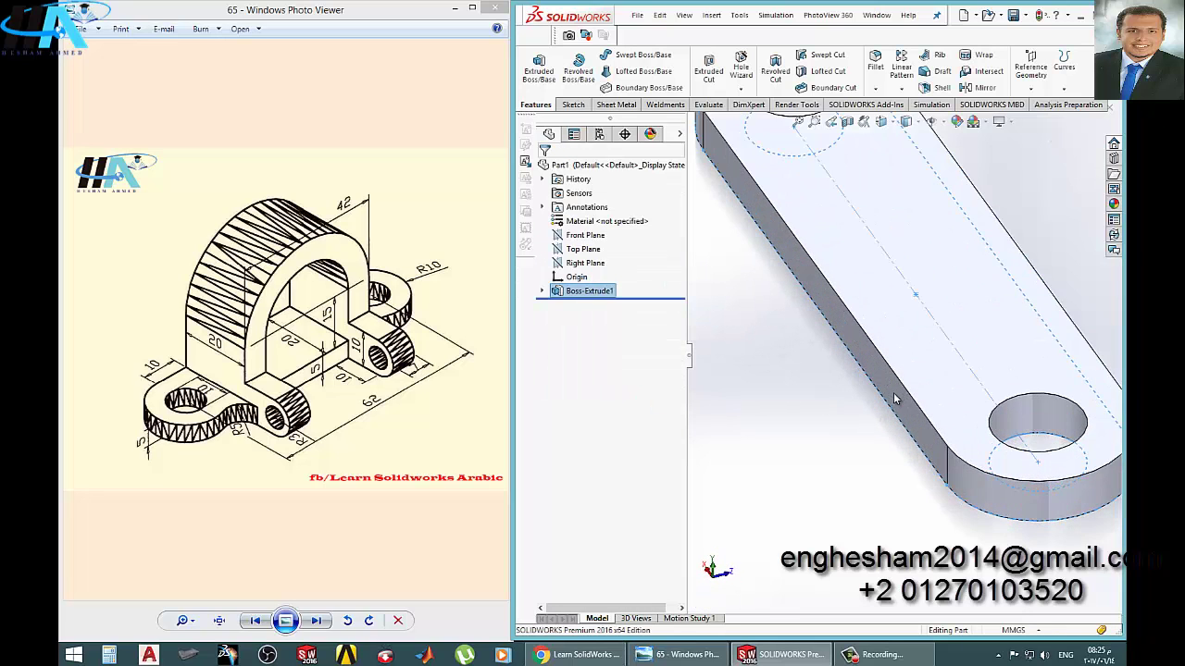
left_click(894, 366)
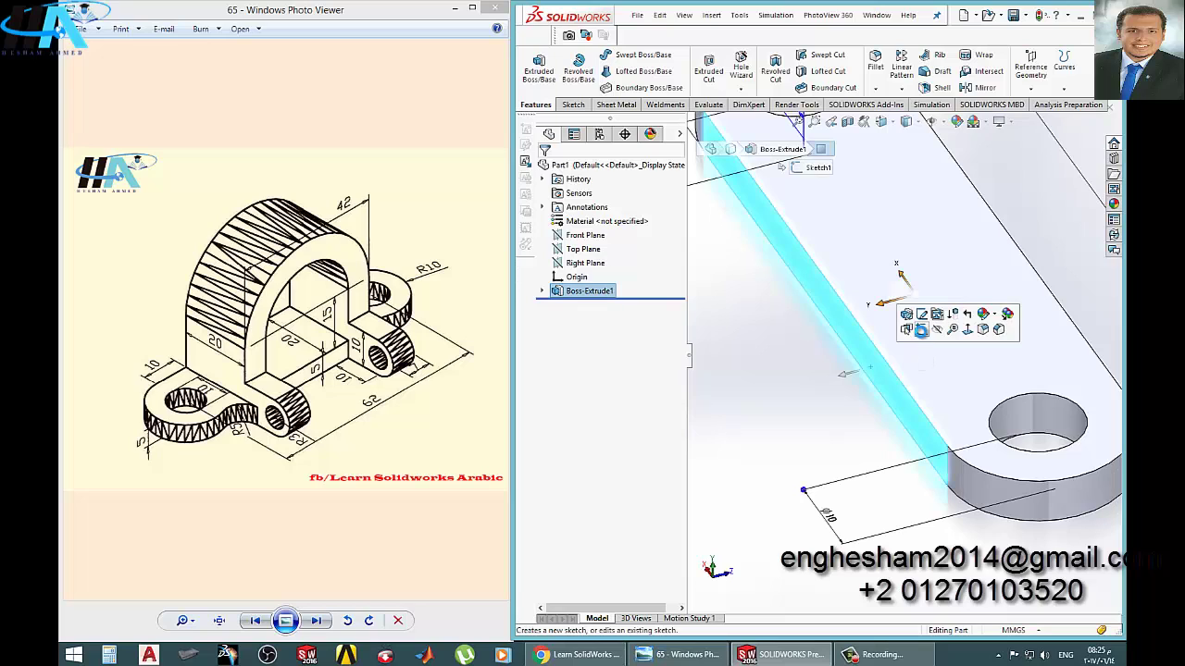
Sketch on the side face a corner rectangle rising from the plate's top edge
left_click(917, 326)
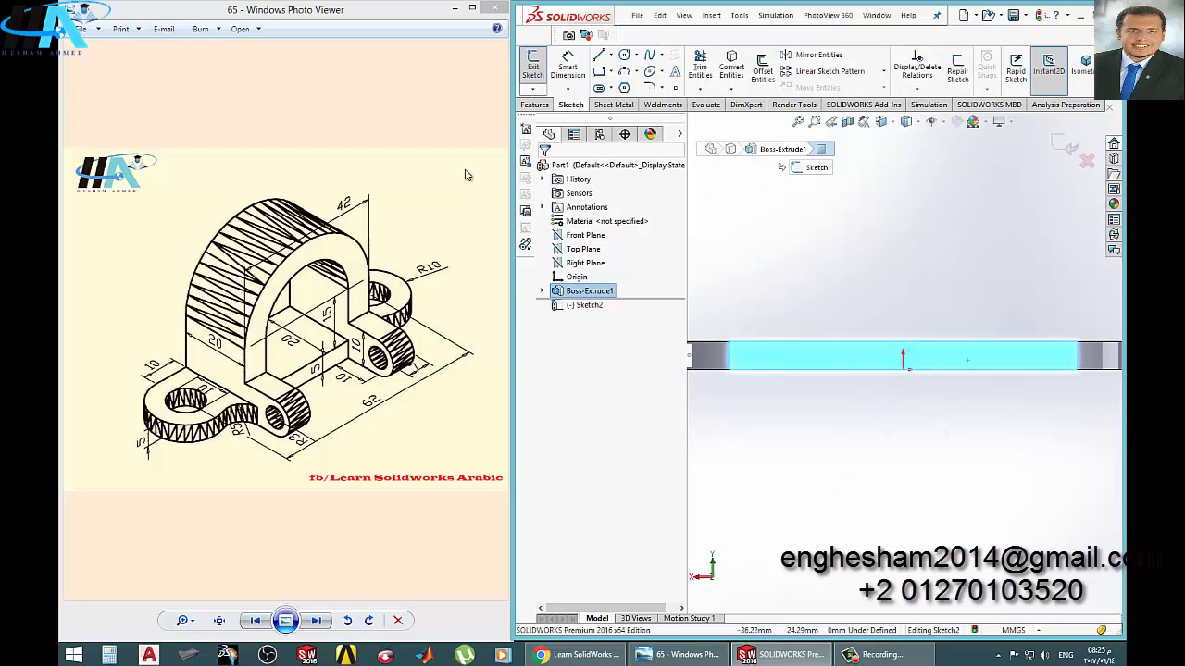
left_click(971, 225)
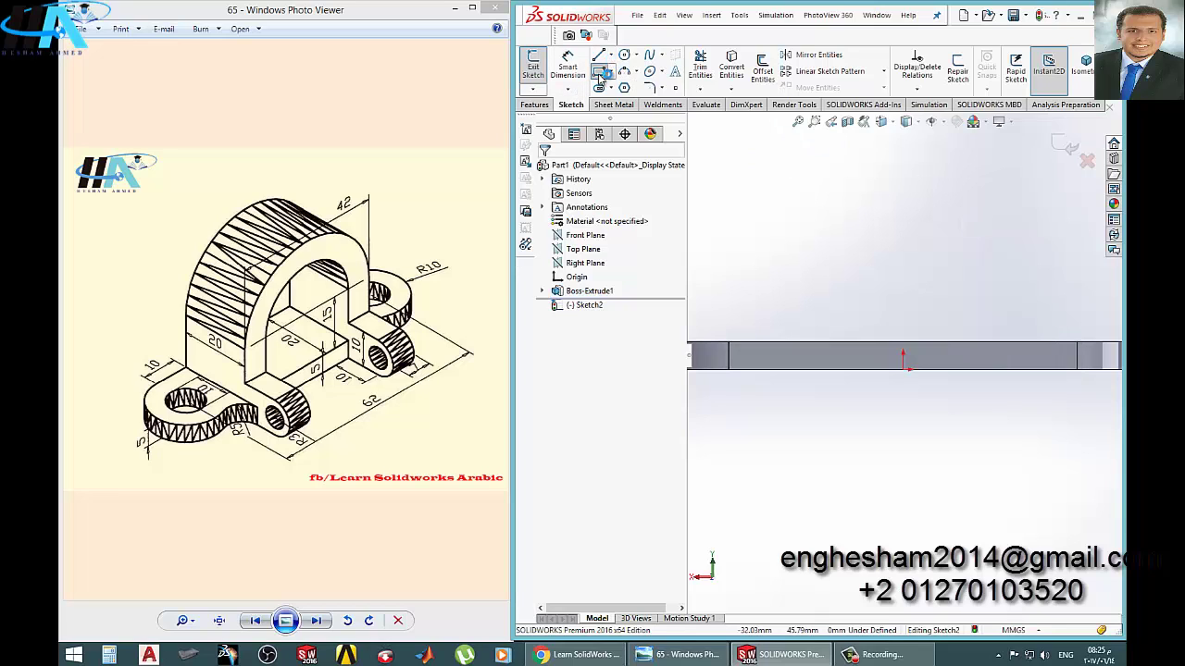
left_click(600, 71)
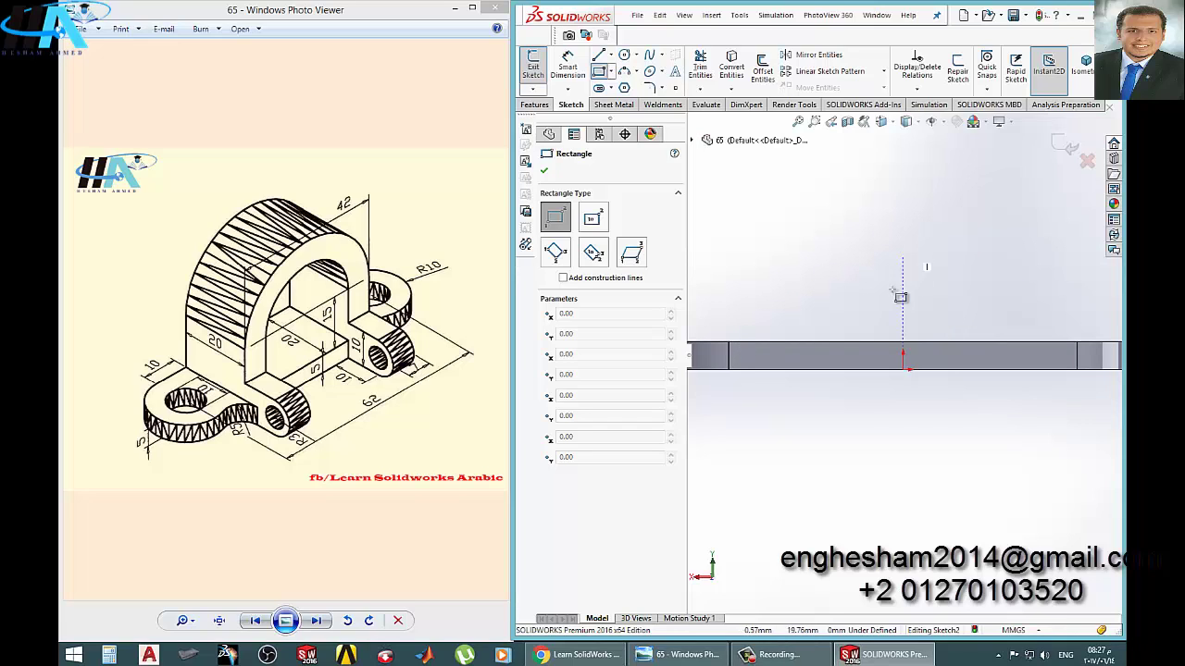
left_click(754, 343)
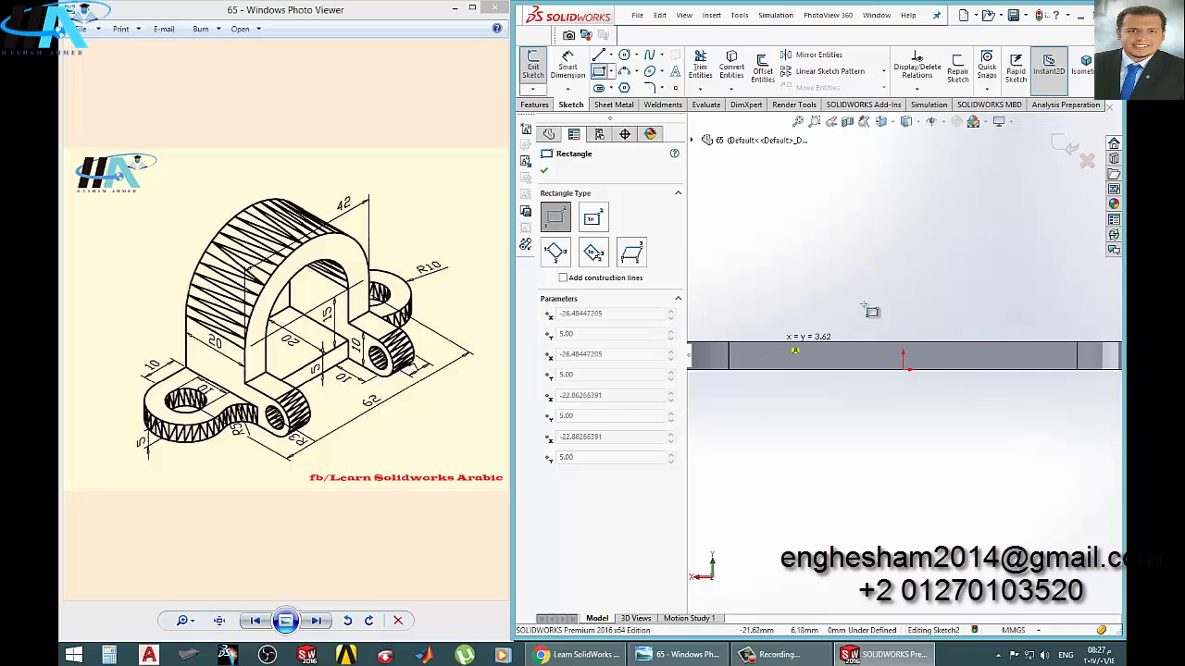
left_click(1040, 230)
scroll(911, 324, "up", 1)
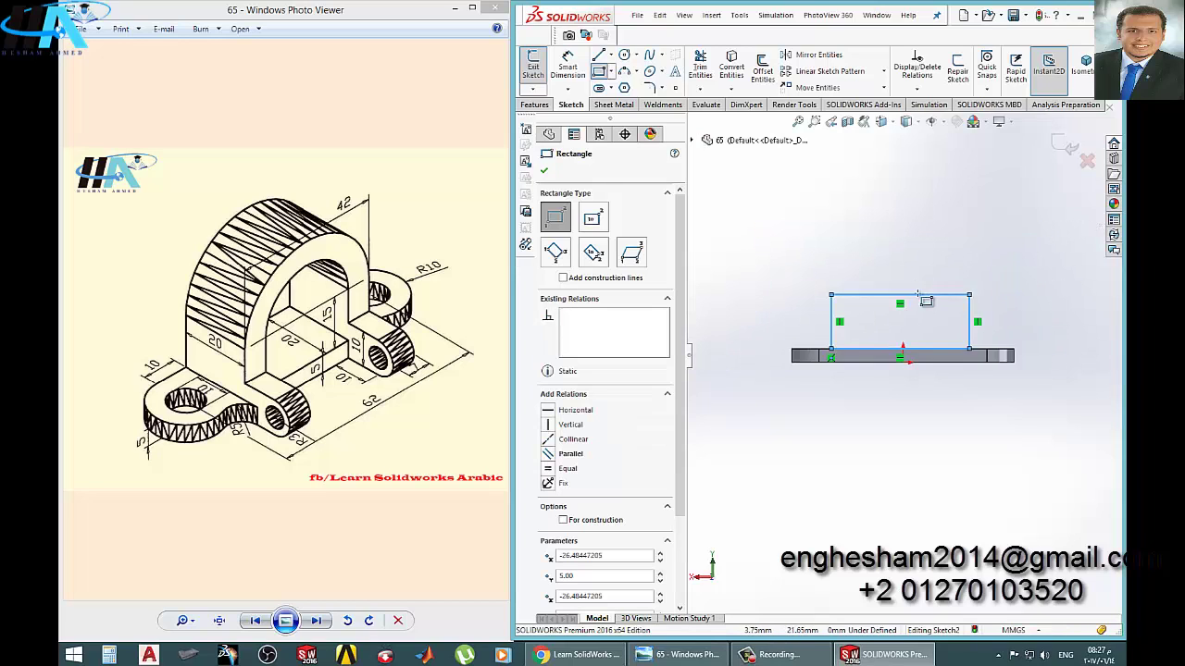
scroll(907, 327, "up", 1)
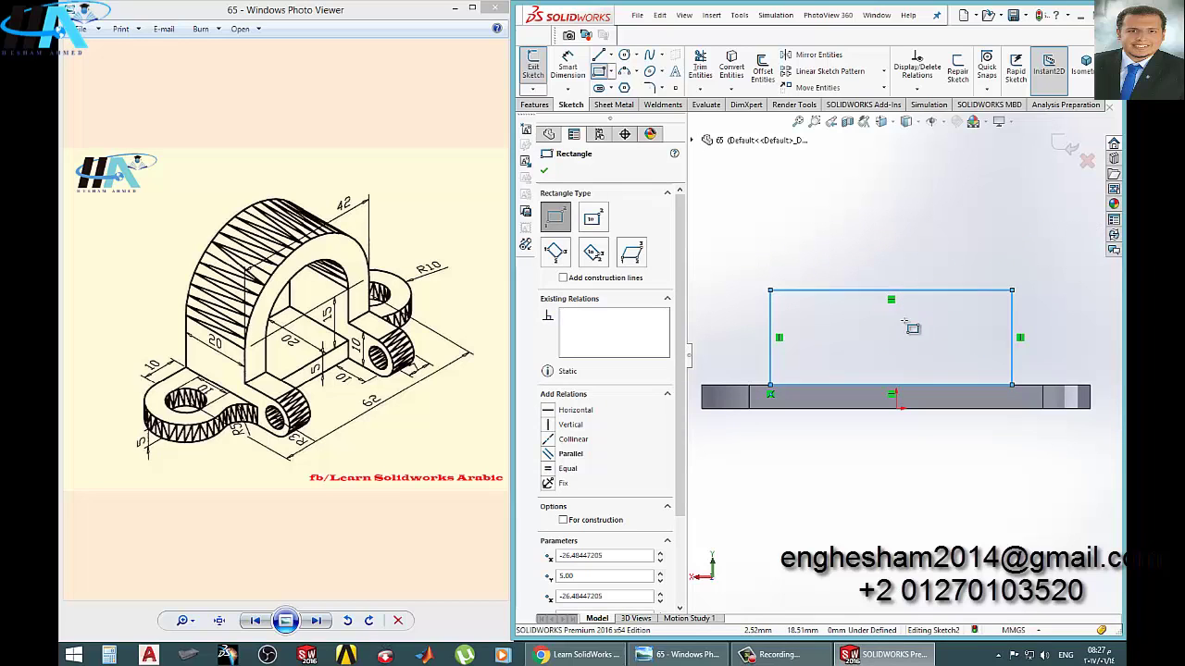
left_click(568, 65)
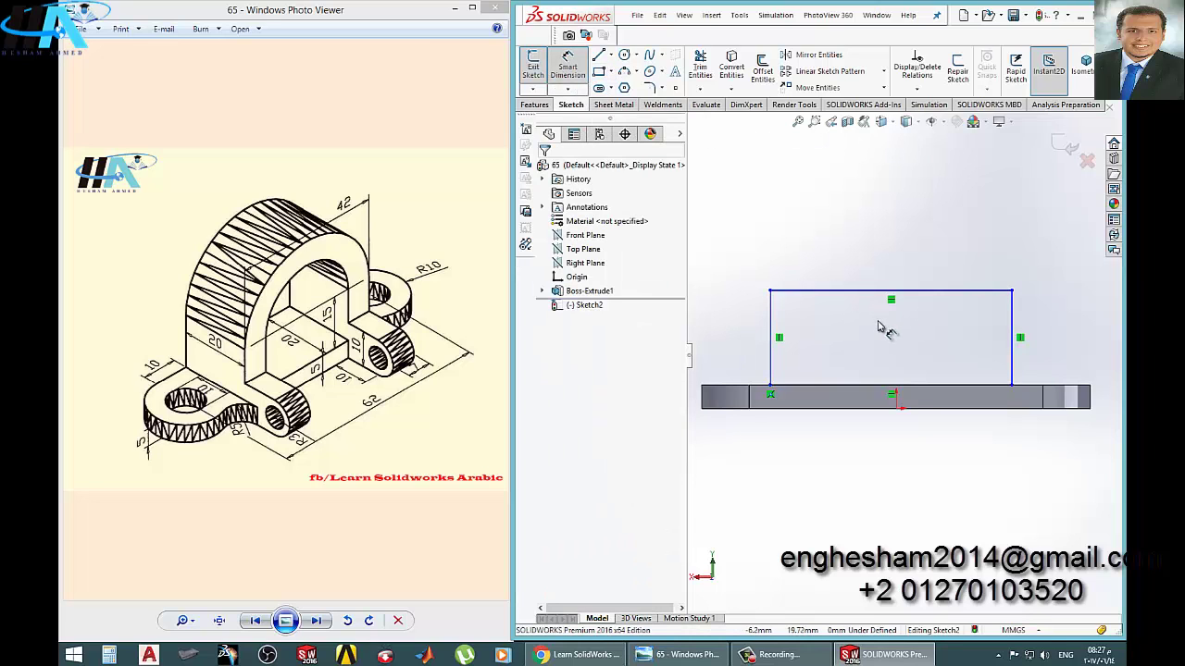
Dimension the rectangle 42 wide and align its bottom midpoint vertically with the origin
left_click(920, 290)
left_click(891, 241)
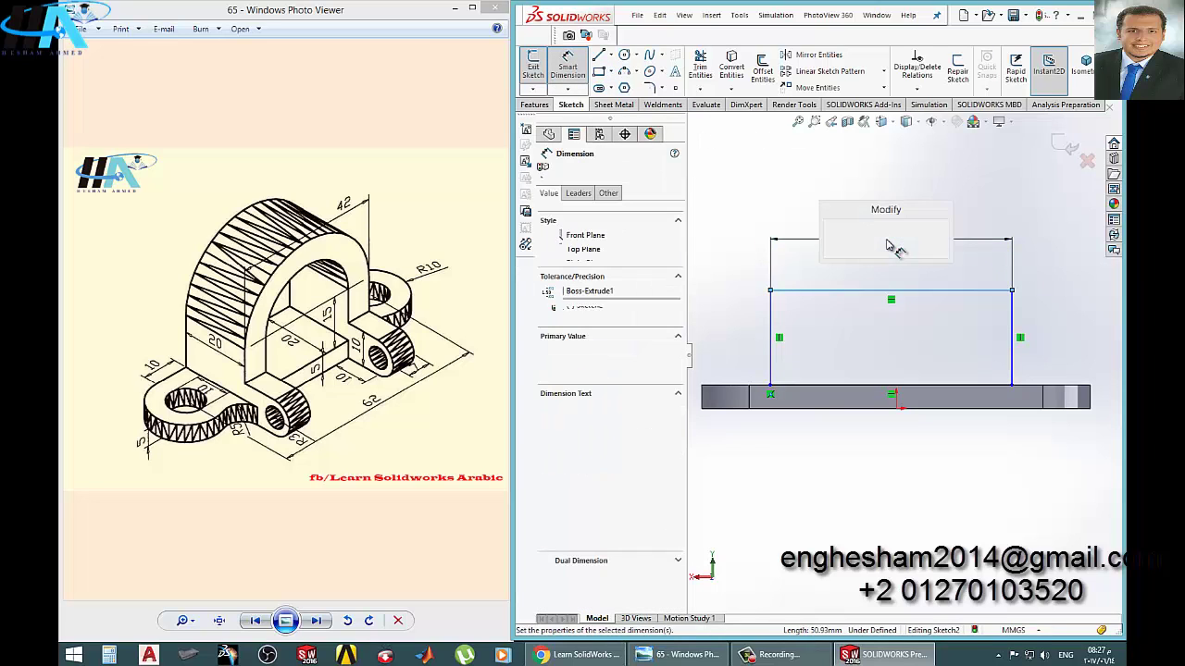
type("42")
key("Return")
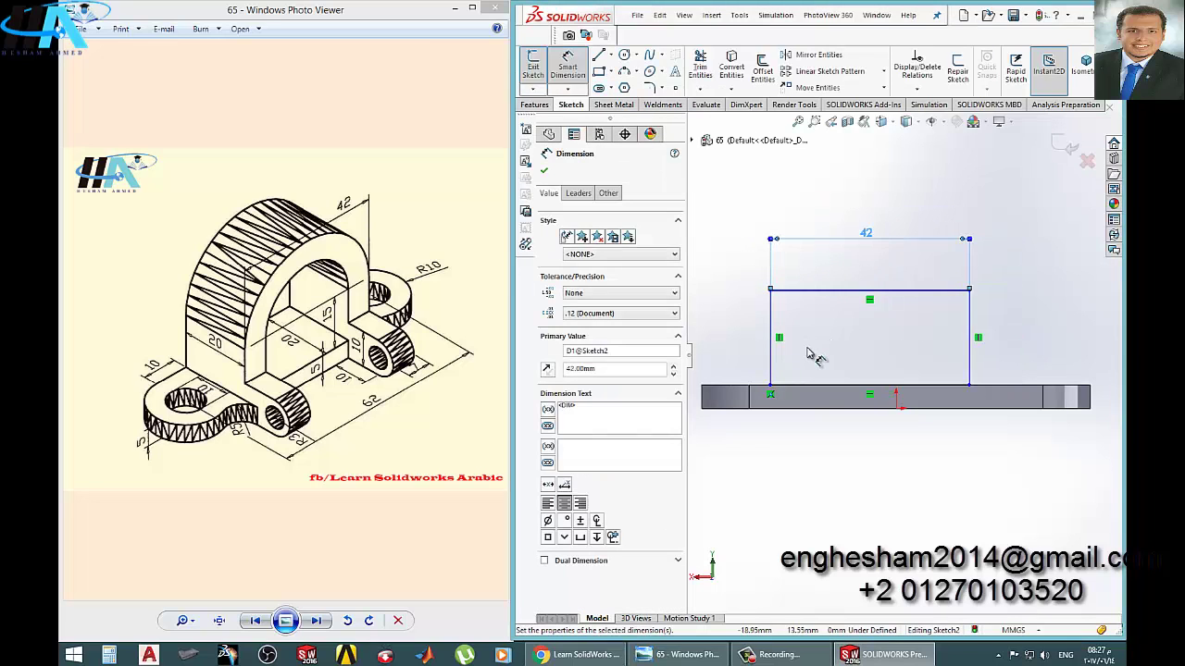
key("Escape")
left_click(879, 387)
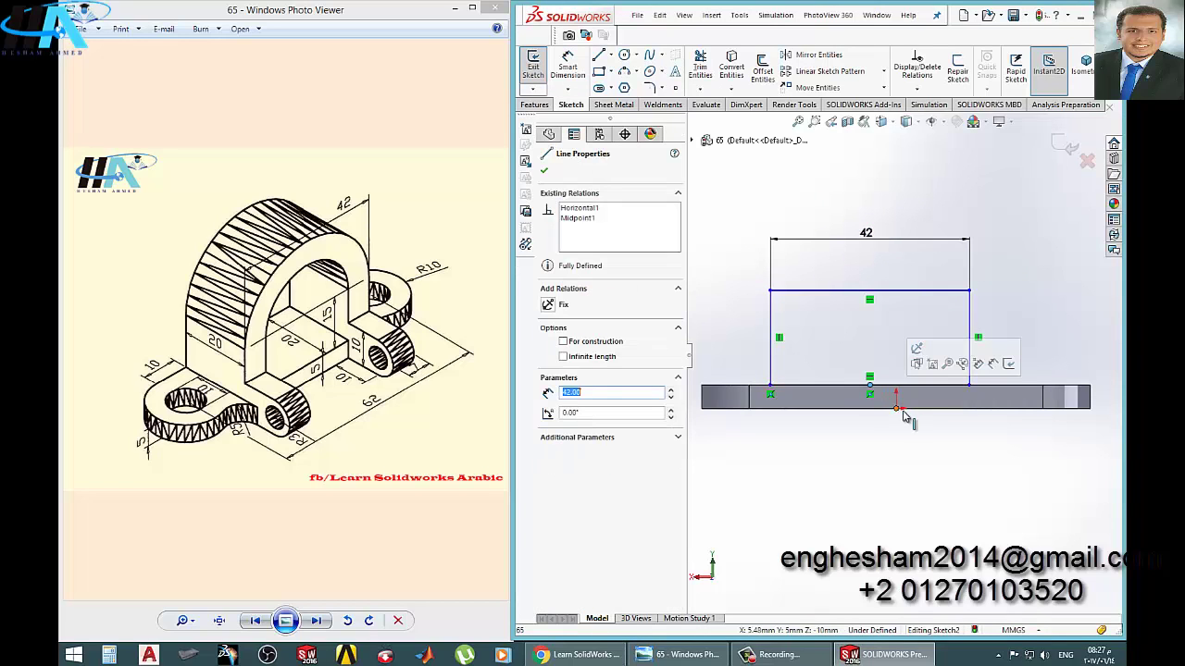
left_click(895, 408, "ctrl")
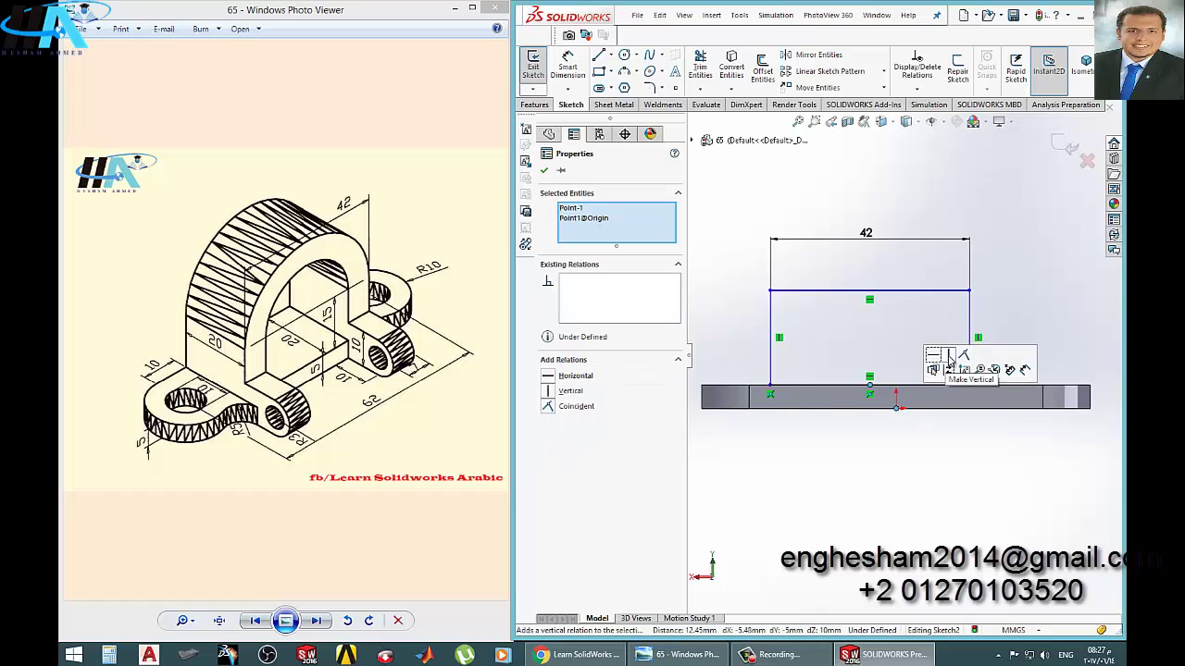
left_click(950, 361)
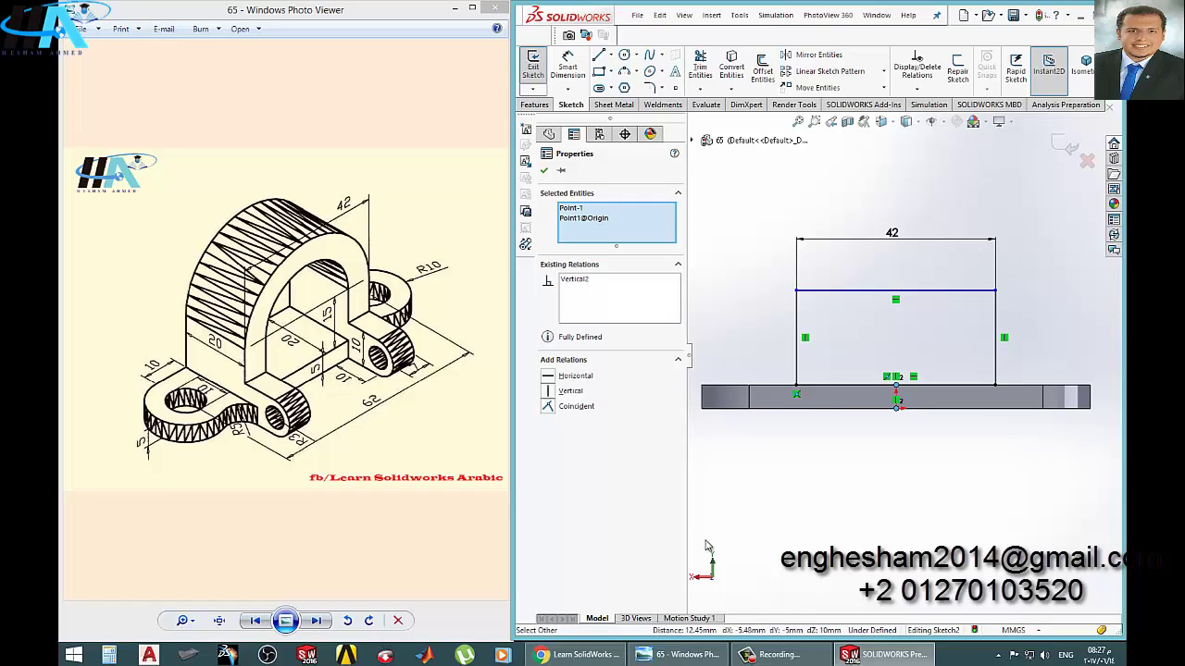
left_click(720, 578)
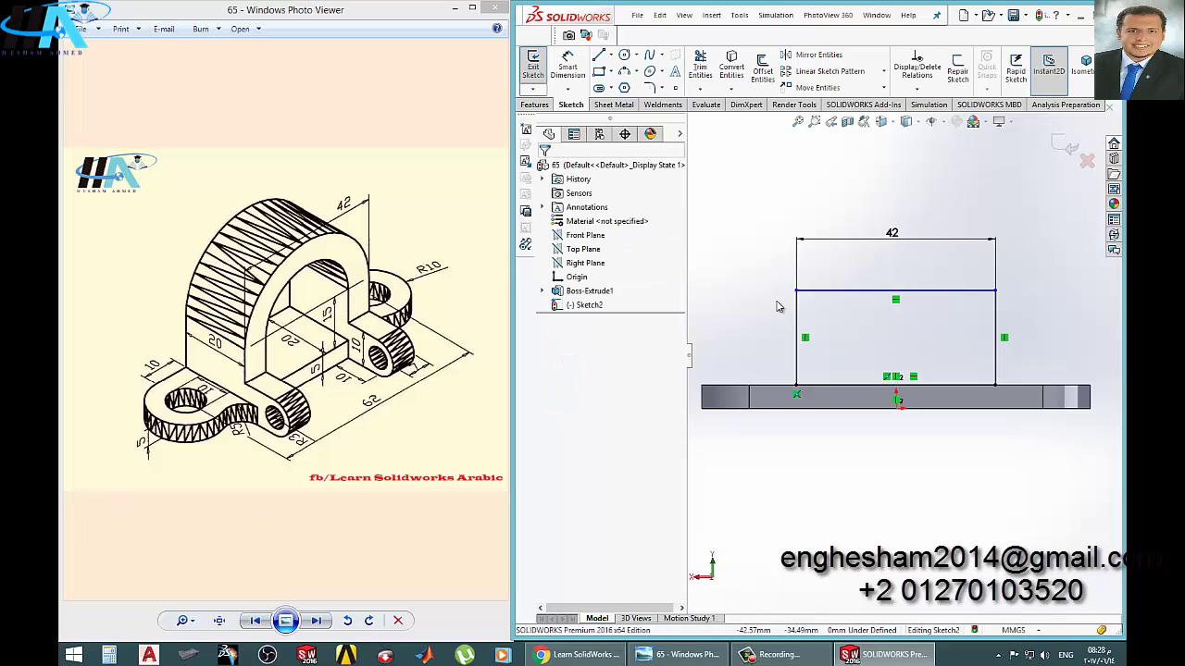
Dimension the rectangle's right side to a 15 mm height
right_click_drag(777, 305, 773, 213)
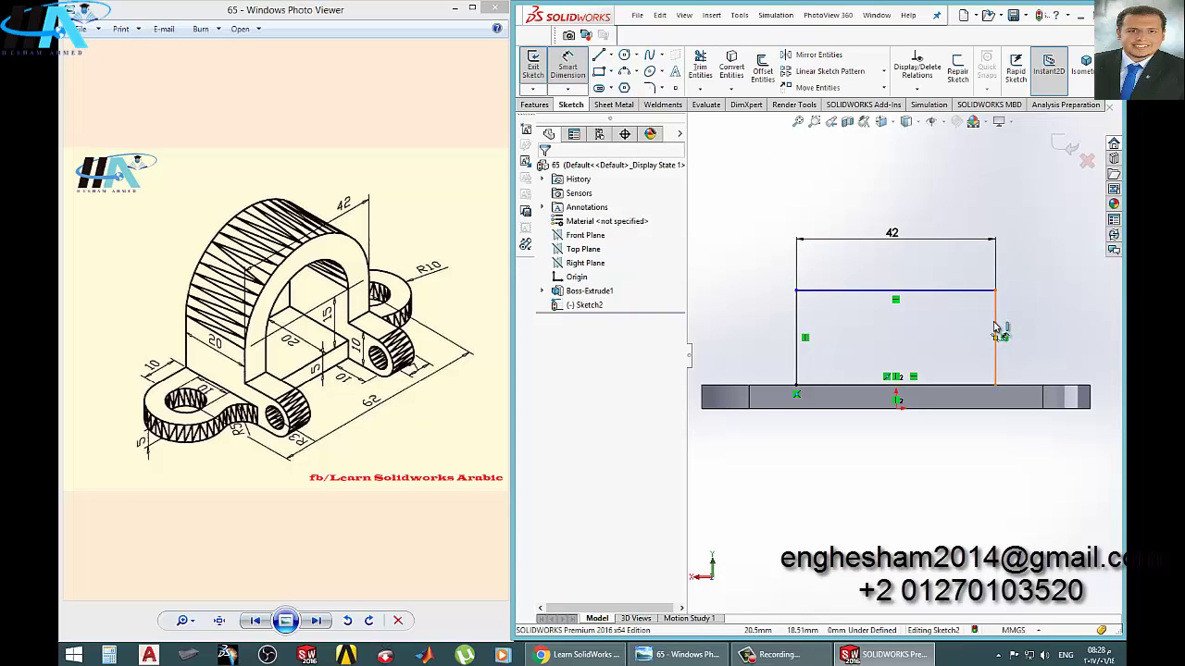
left_click(994, 326)
left_click(1022, 319)
type("15")
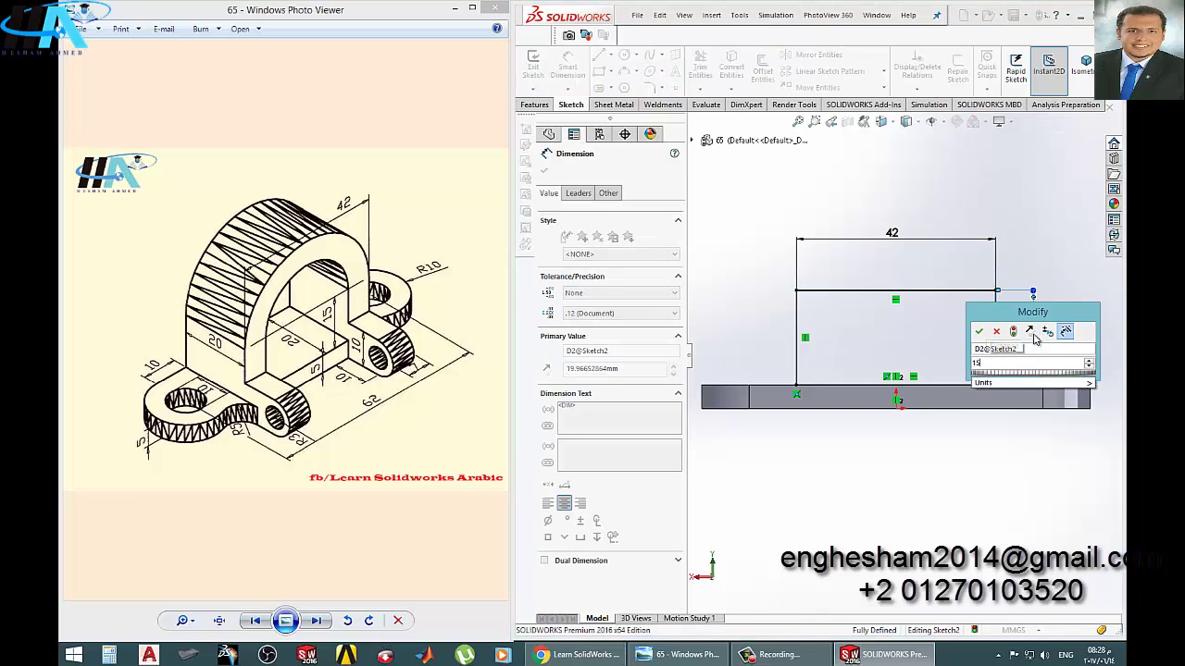
key("Return")
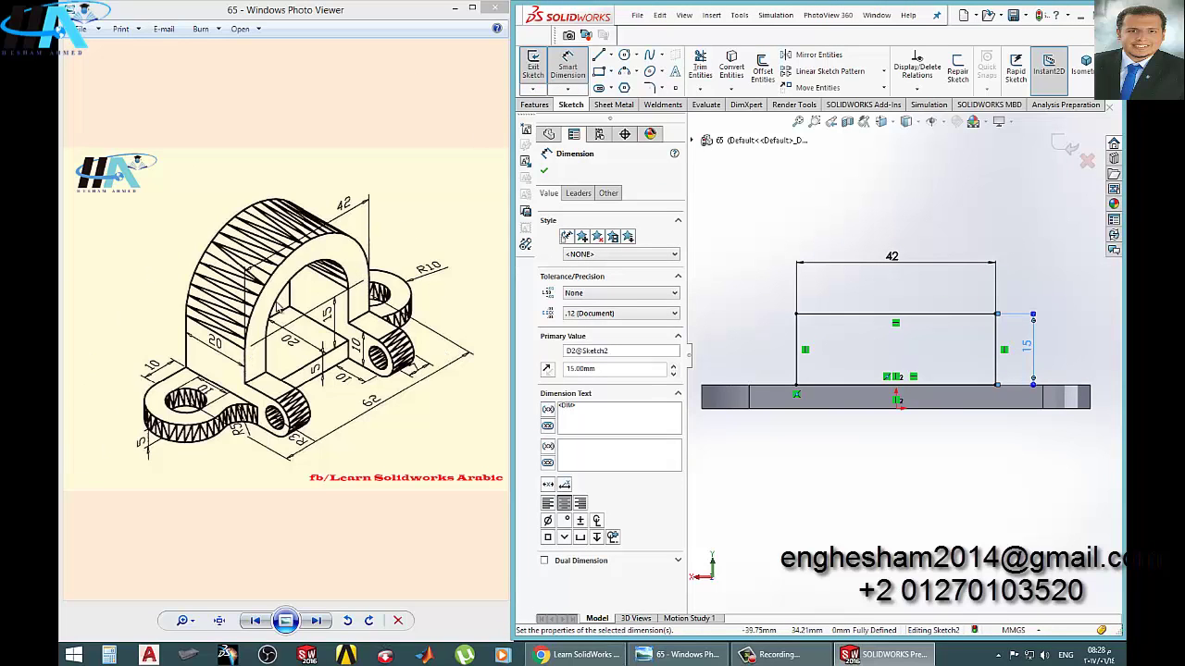
left_click(624, 55)
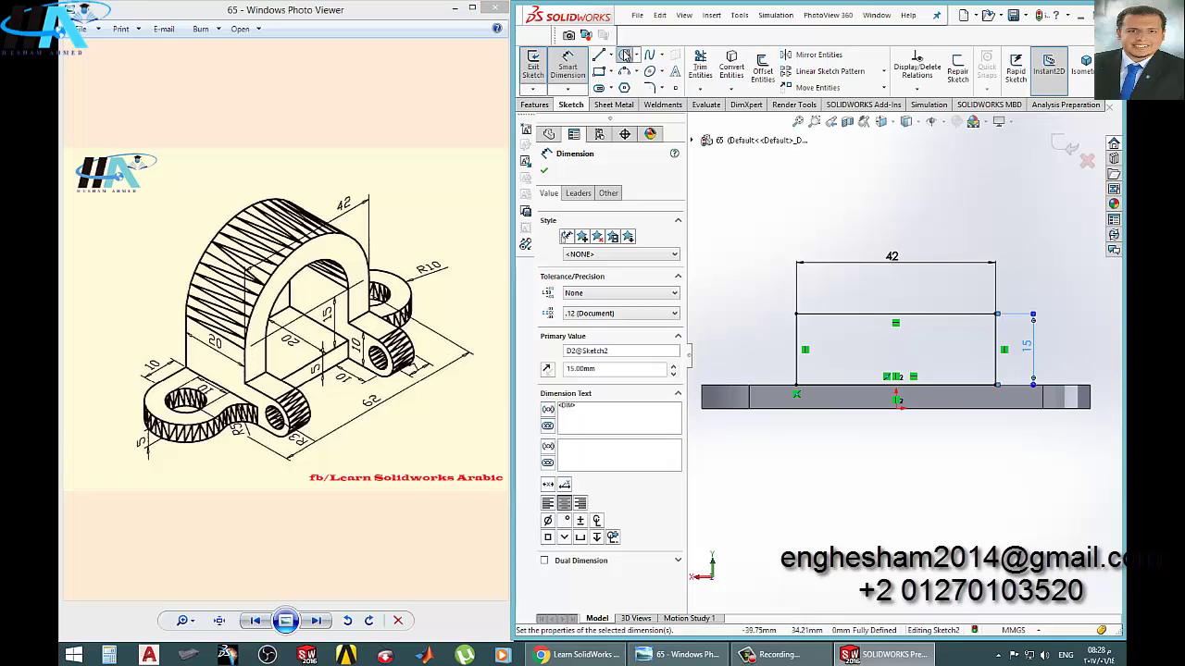
Draw a circle centred on the top line's midpoint passing through the top corners
left_click(895, 315)
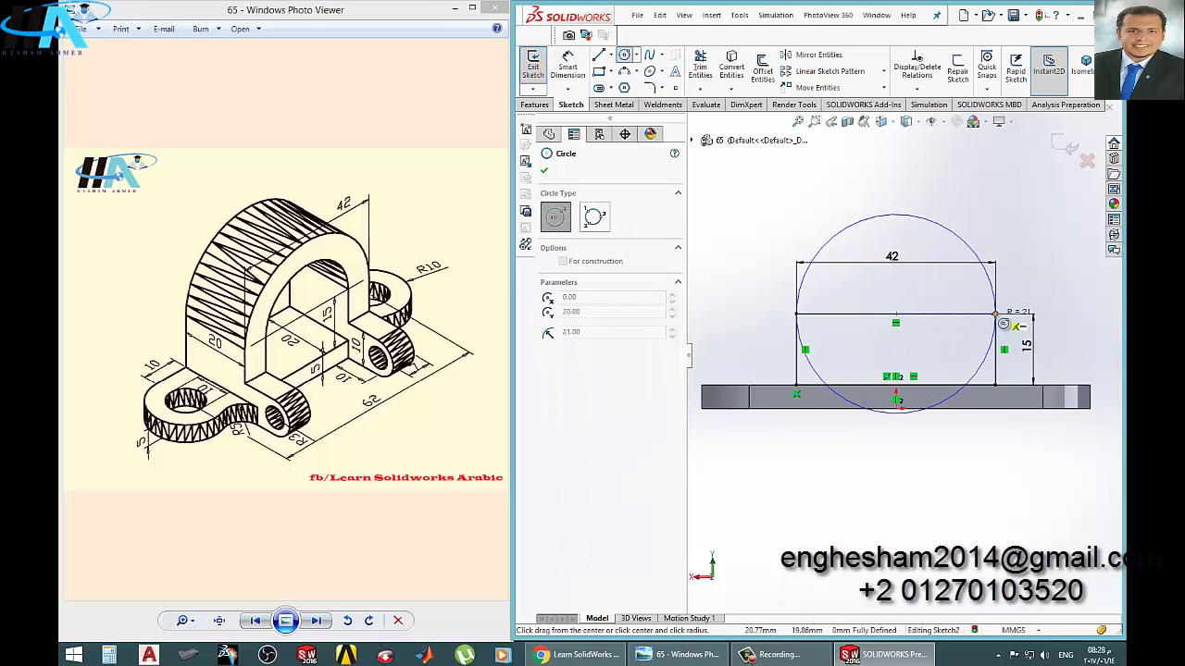
left_click(1001, 322)
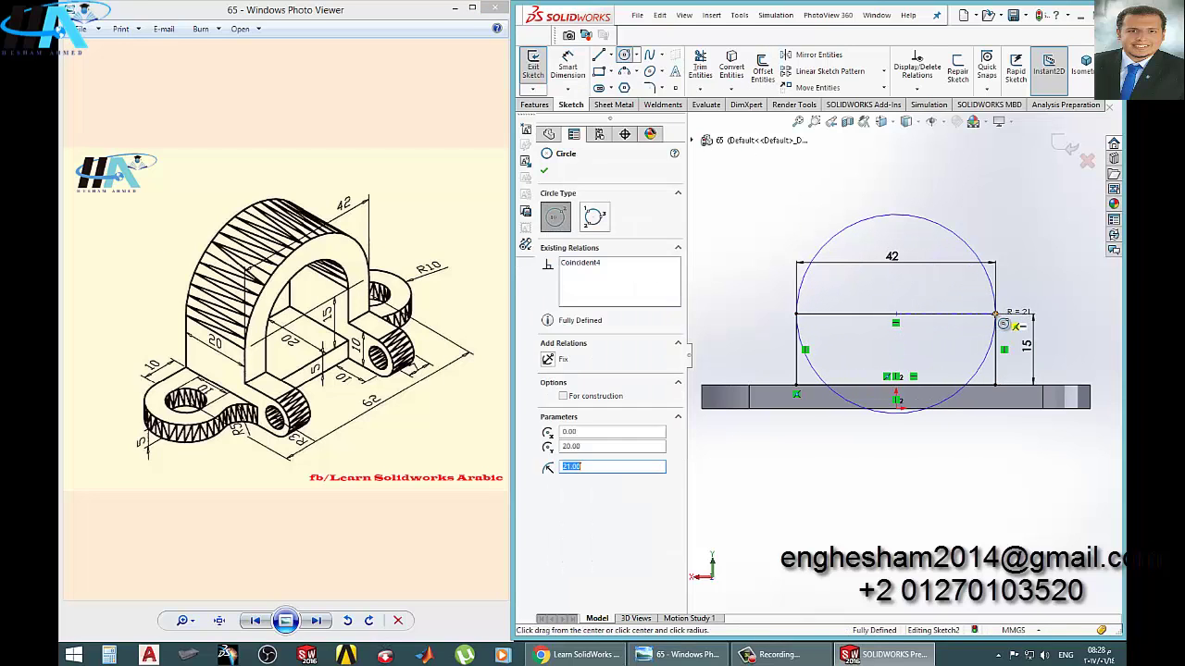
left_click(700, 70)
mouse_move(947, 427)
left_mouse_down()
mouse_move(933, 350)
mouse_move(943, 328)
left_mouse_up()
left_click_drag(983, 379, 987, 387)
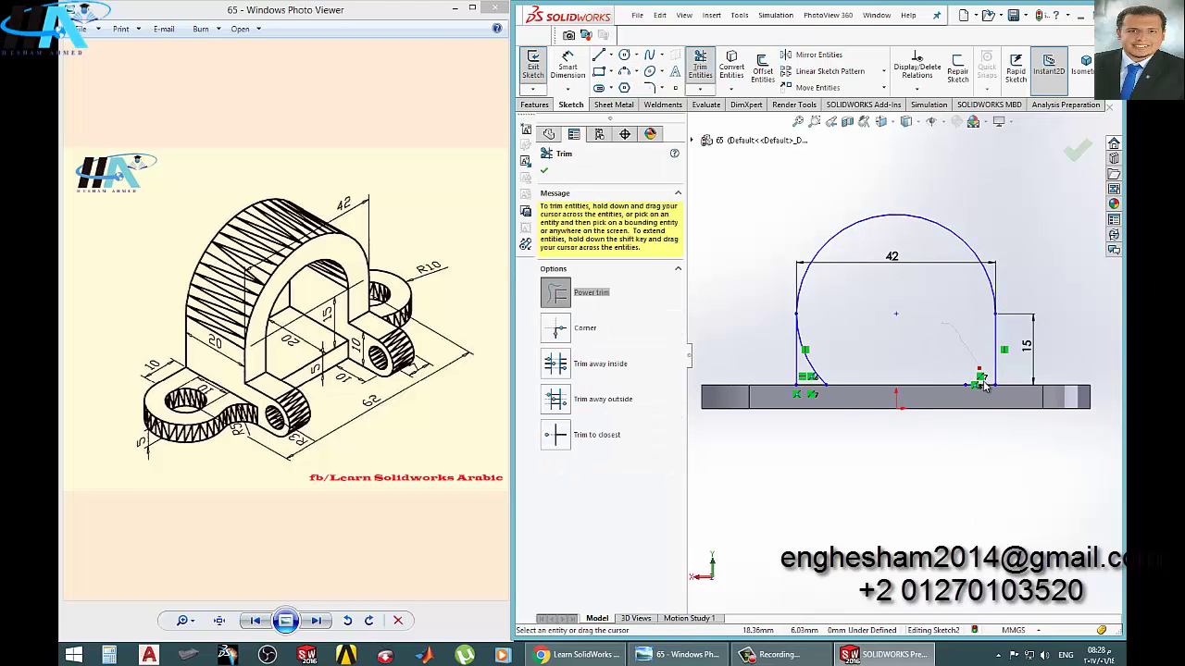
key("Escape")
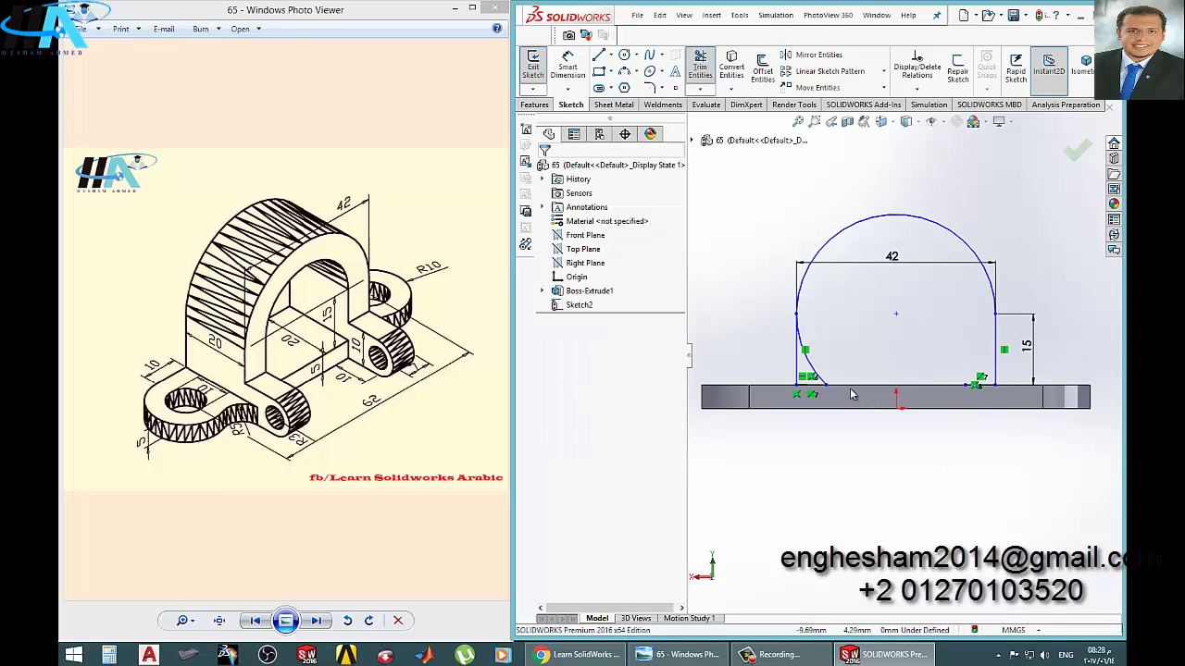
key("ctrl+z")
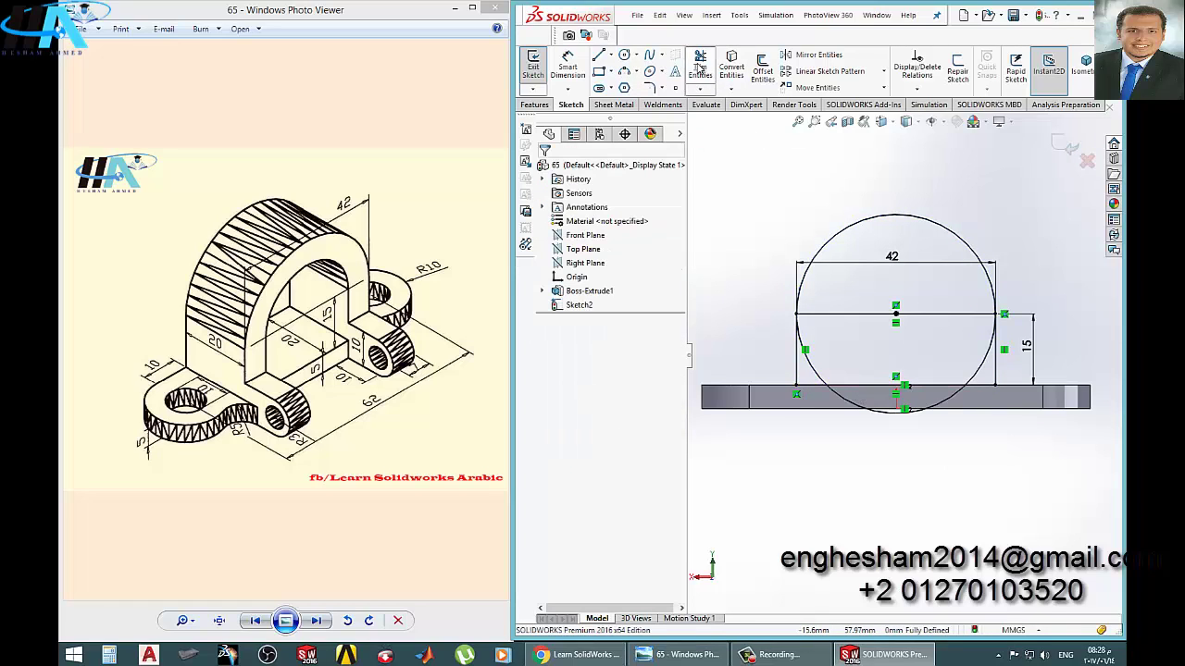
Trim the circle's lower arc and the top line to leave the arch, then exit the sketch
left_click(701, 61)
mouse_move(979, 496)
left_mouse_down()
mouse_move(907, 414)
mouse_move(957, 331)
mouse_move(968, 345)
mouse_move(929, 317)
left_mouse_up()
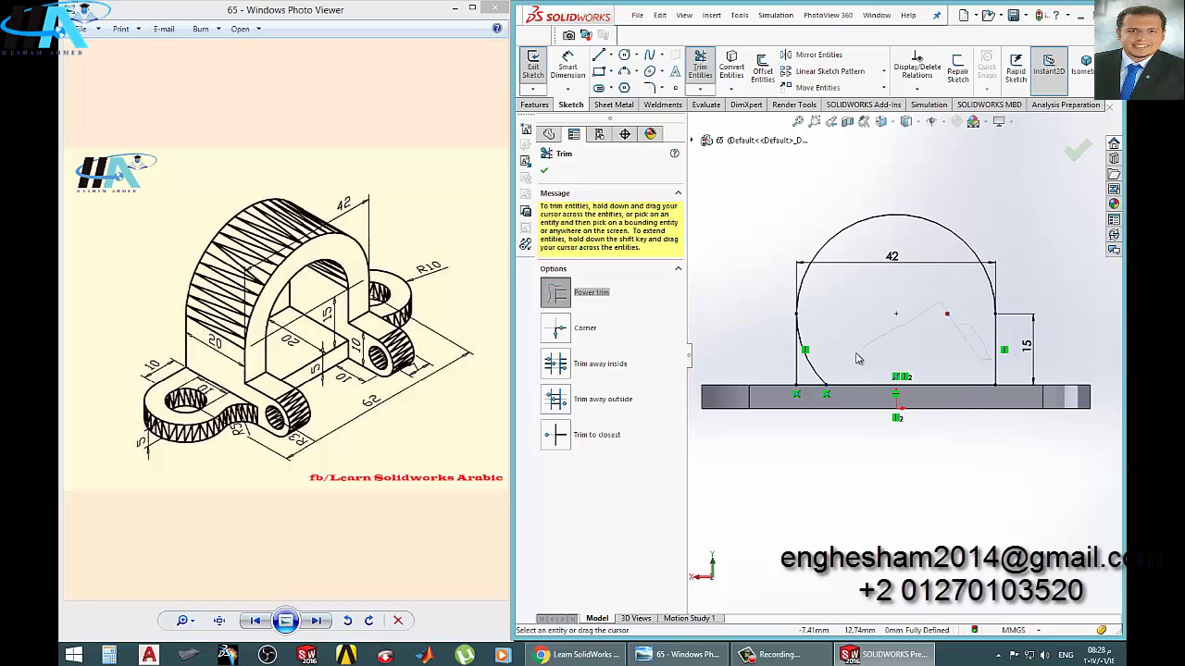
left_click_drag(814, 379, 818, 382)
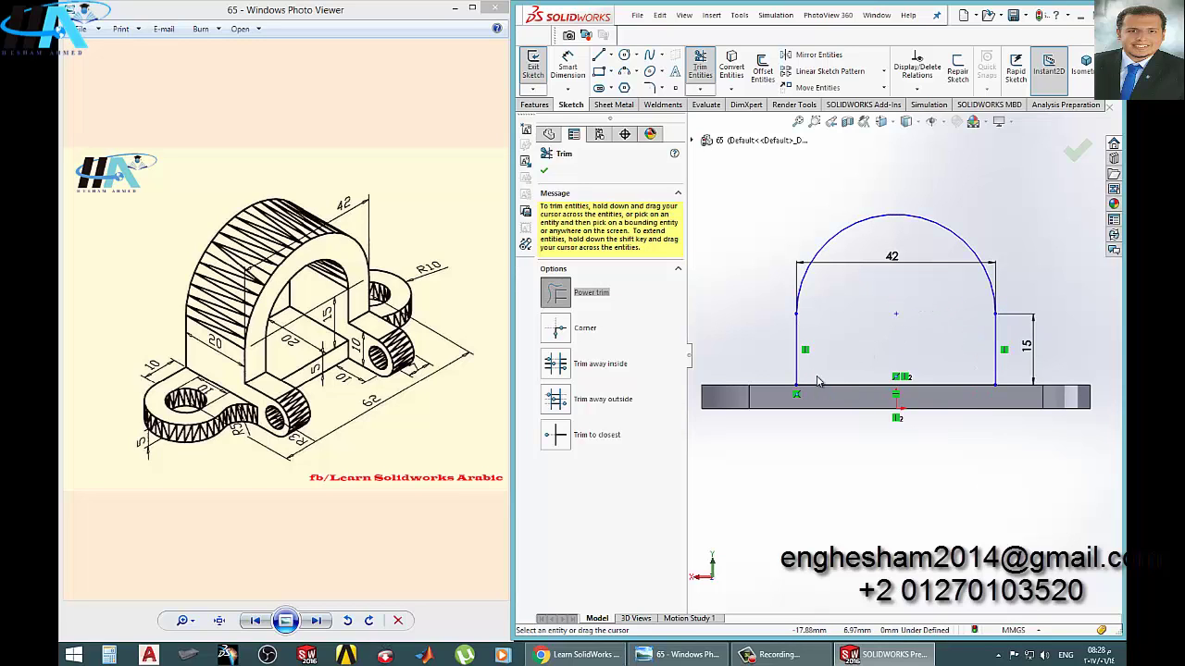
left_click(531, 68)
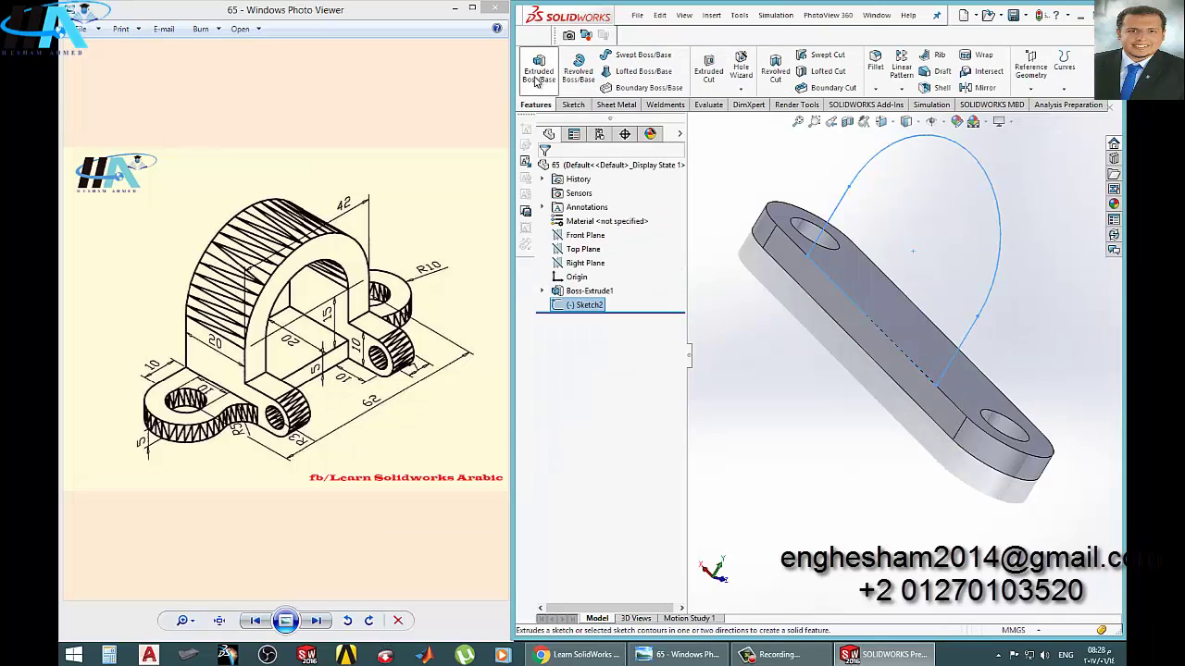
Reopen Sketch2 for editing and view it Normal To
right_click(583, 305)
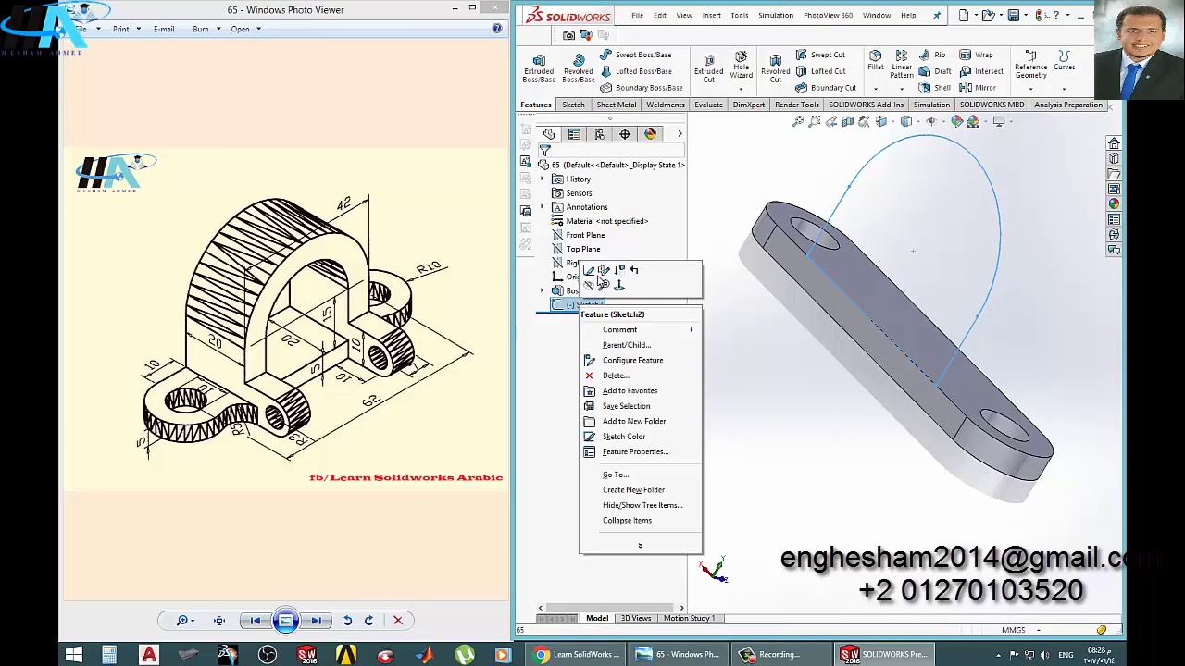
left_click(600, 270)
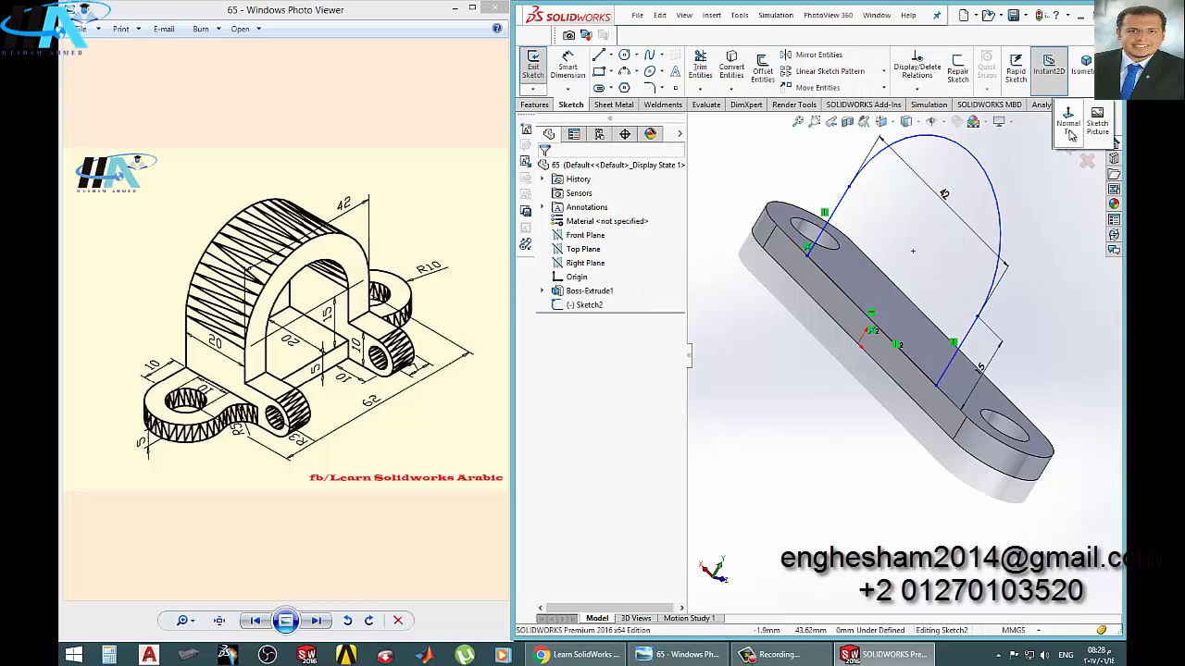
left_click(1085, 67)
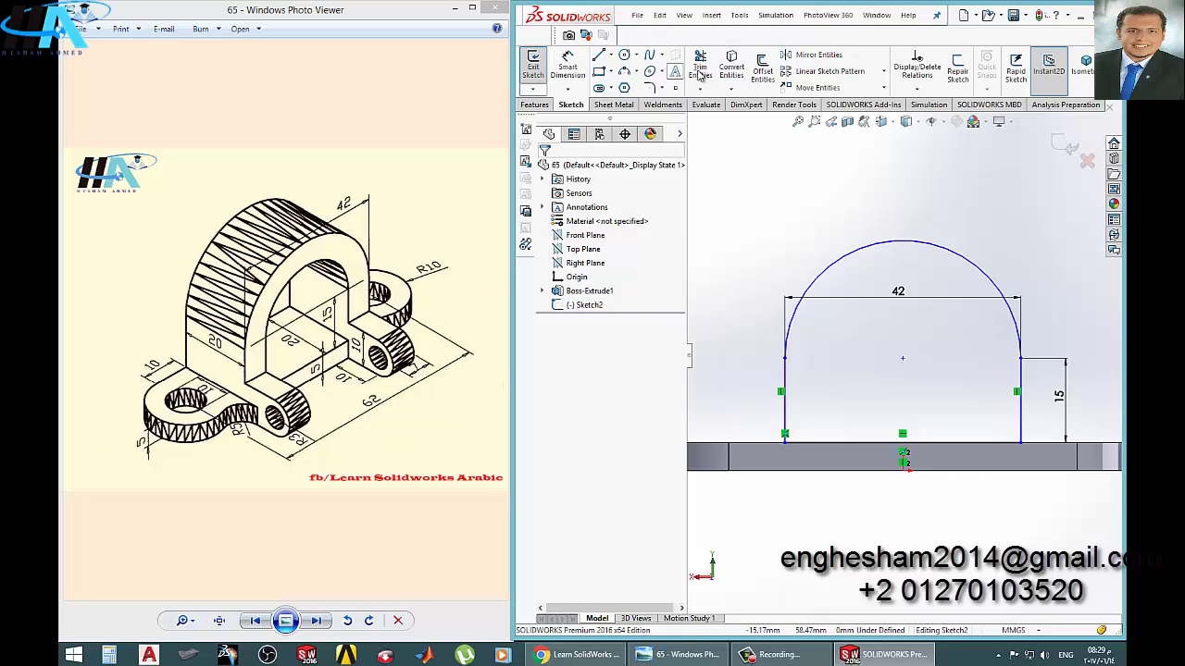
Offset the arch outline 7 mm inward using Offset Entities with Reverse checked
left_click(763, 74)
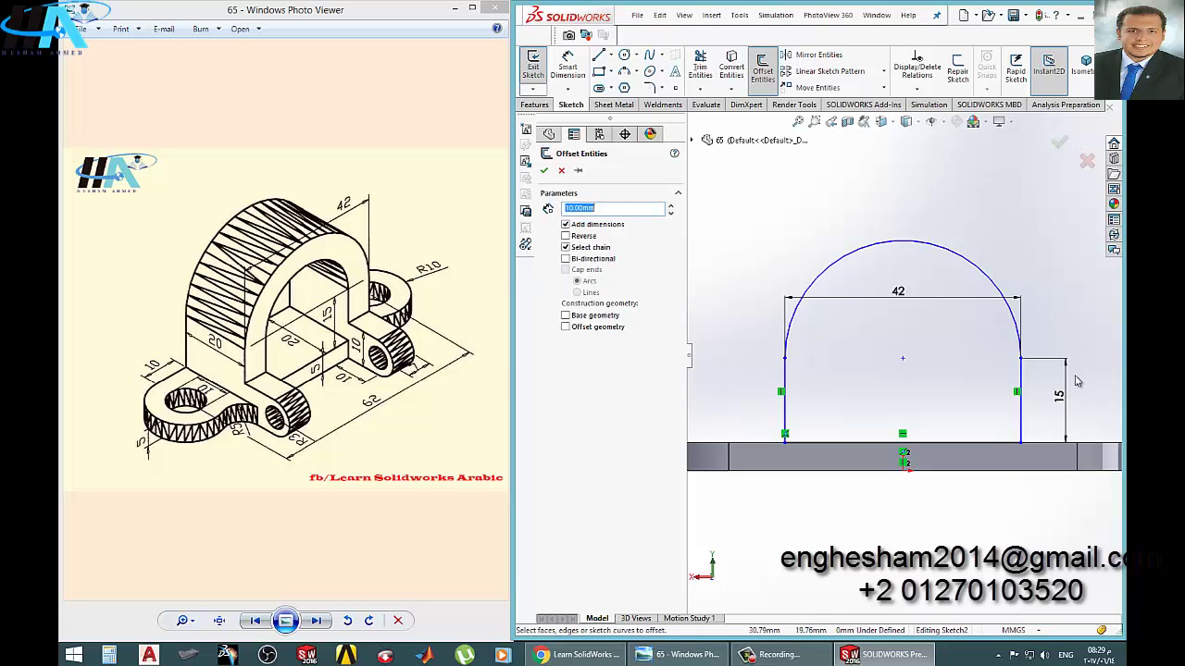
left_click(1019, 414)
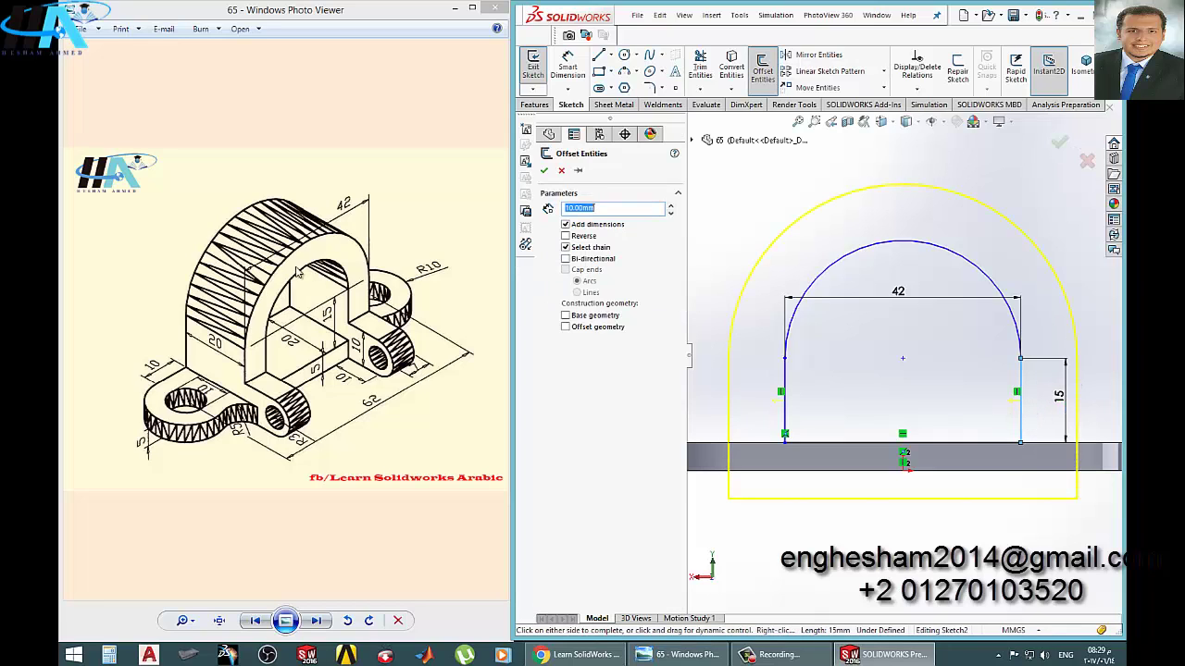
type("7")
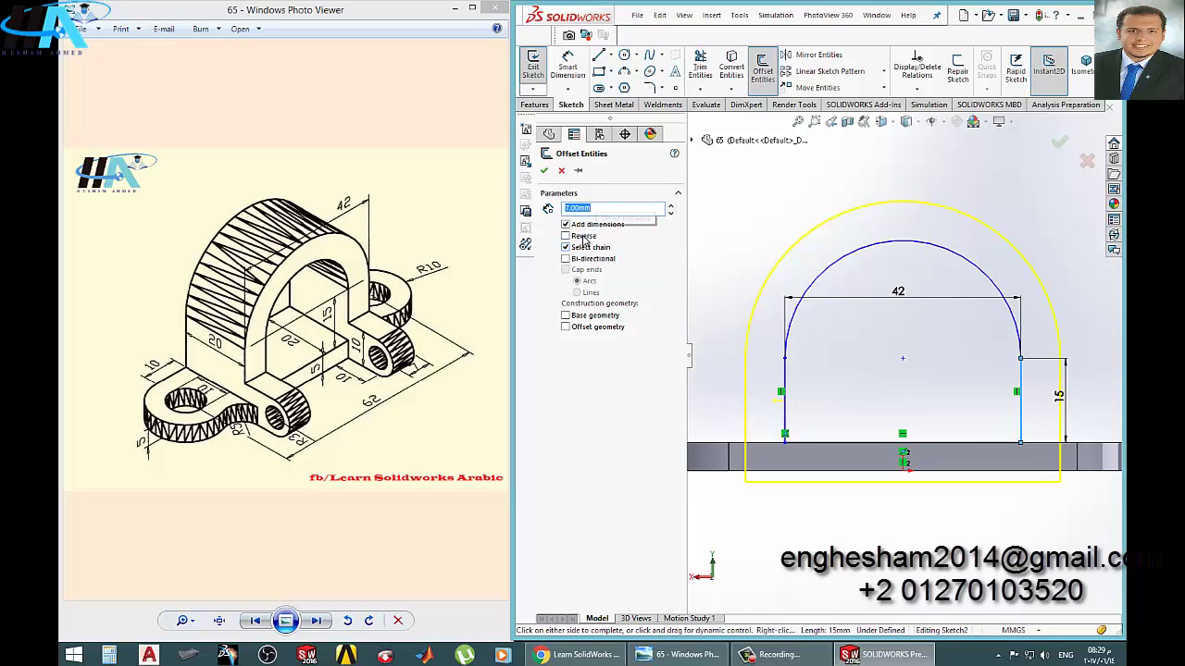
left_click(581, 237)
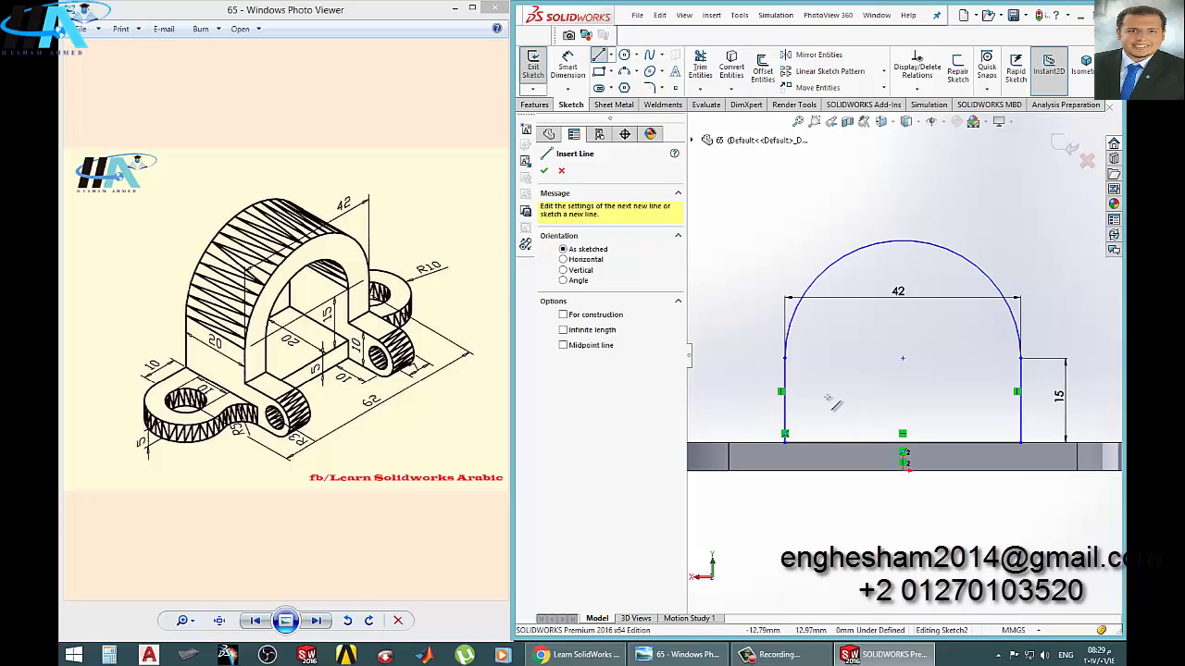
left_click(561, 171)
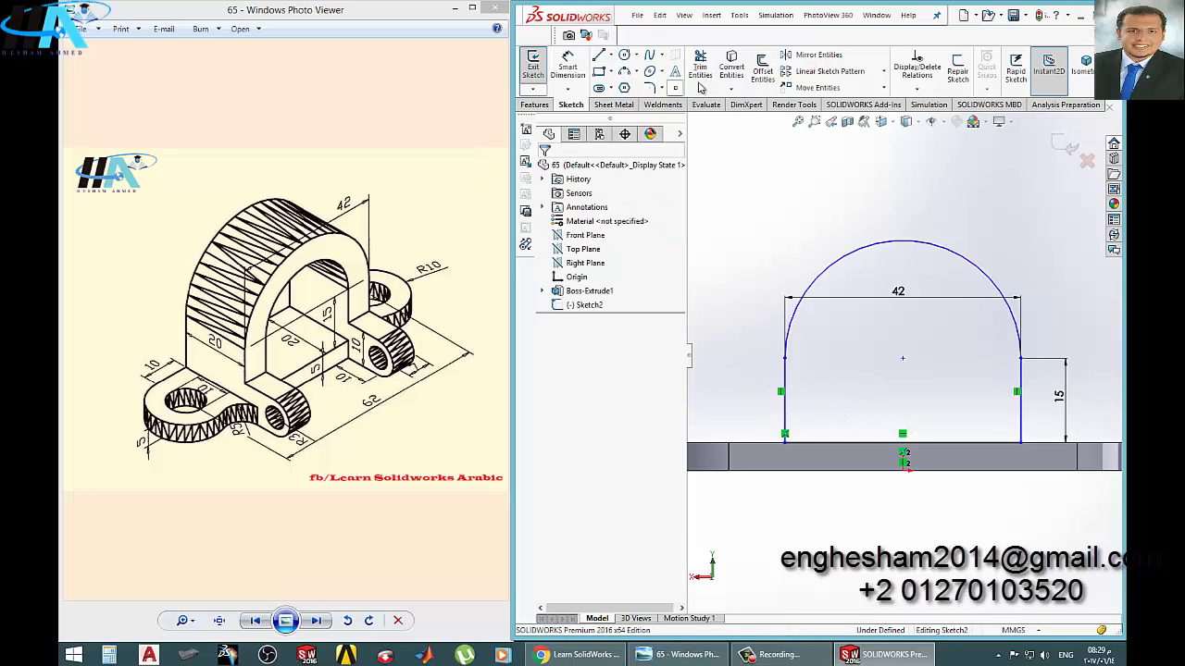
left_click(761, 66)
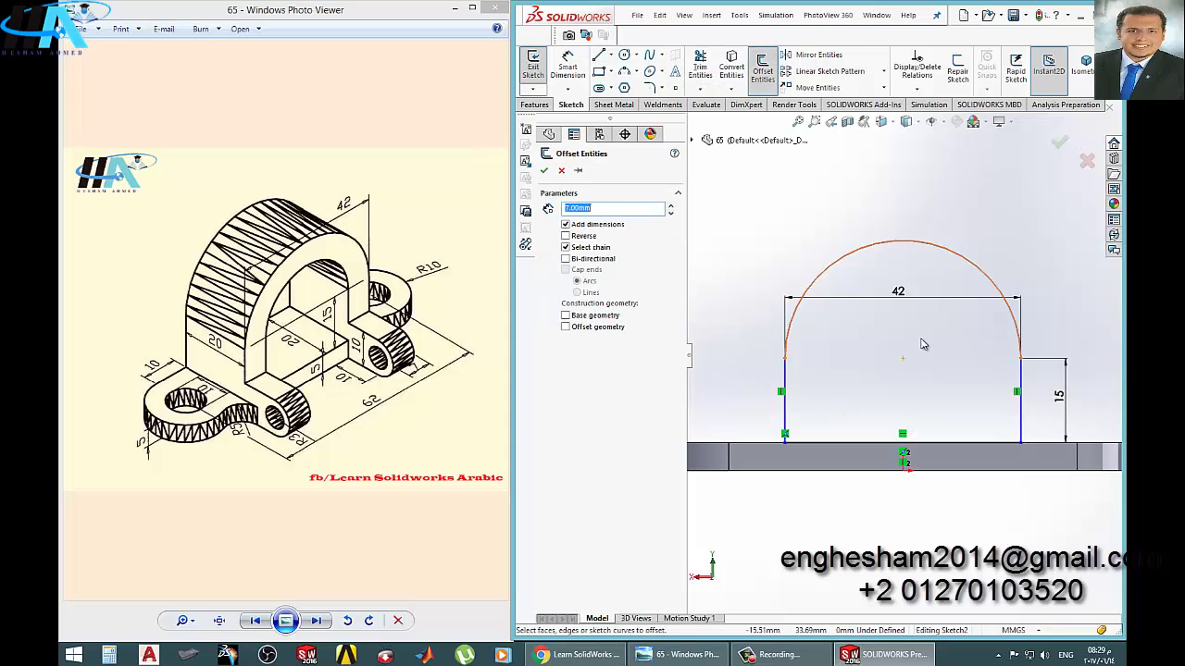
left_click(836, 267)
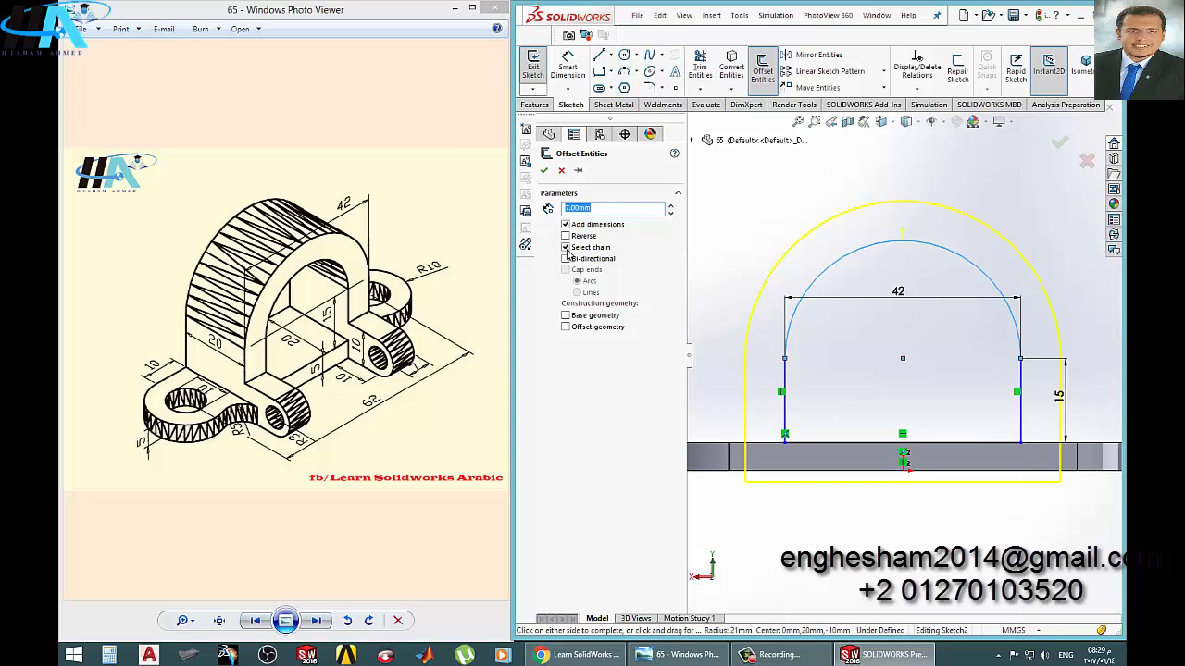
left_click(578, 237)
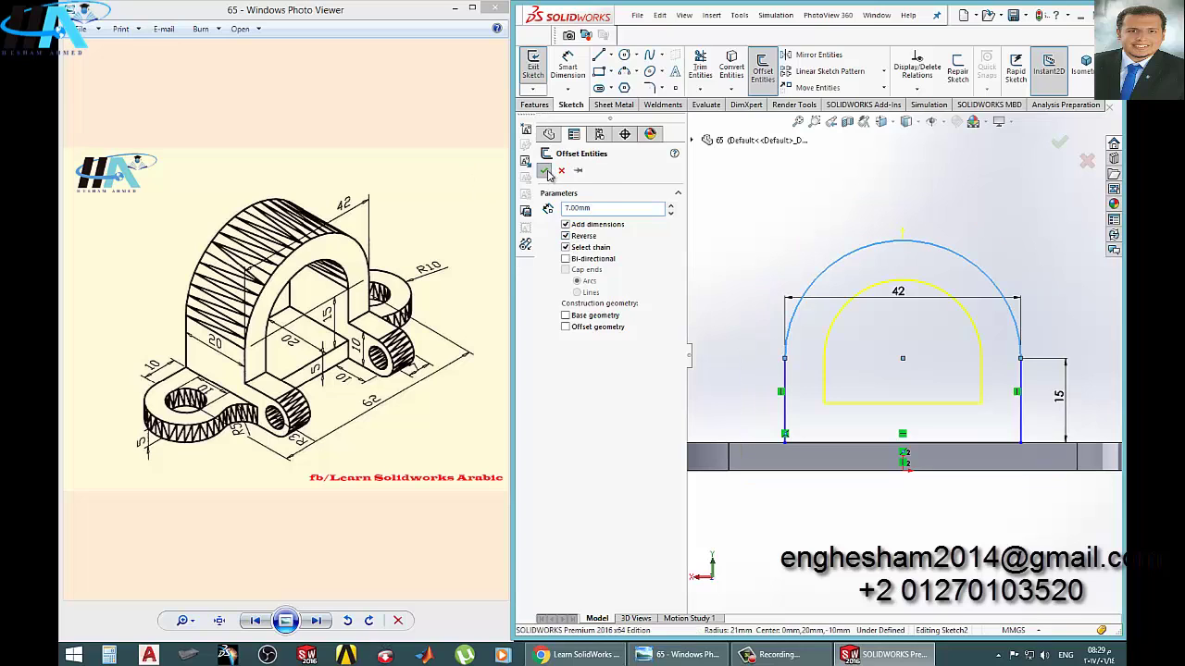
left_click(545, 171)
left_click(599, 55)
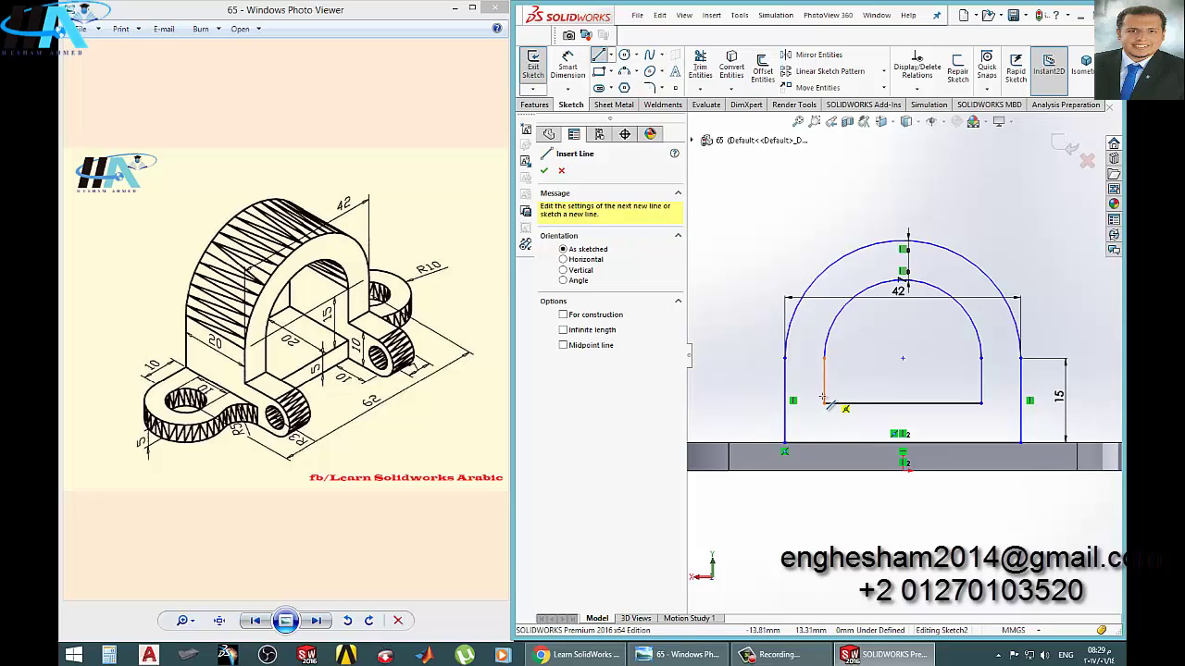
Draw vertical lines from both inner arch corners down to the base edge
left_click(824, 402)
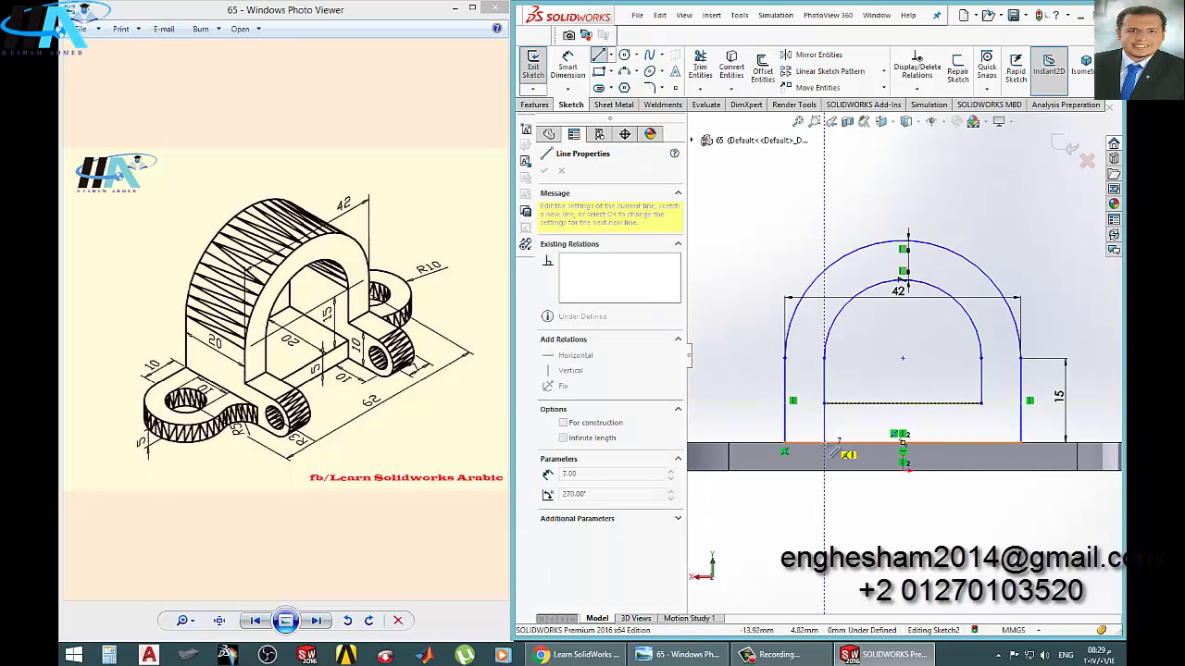
left_click(824, 442)
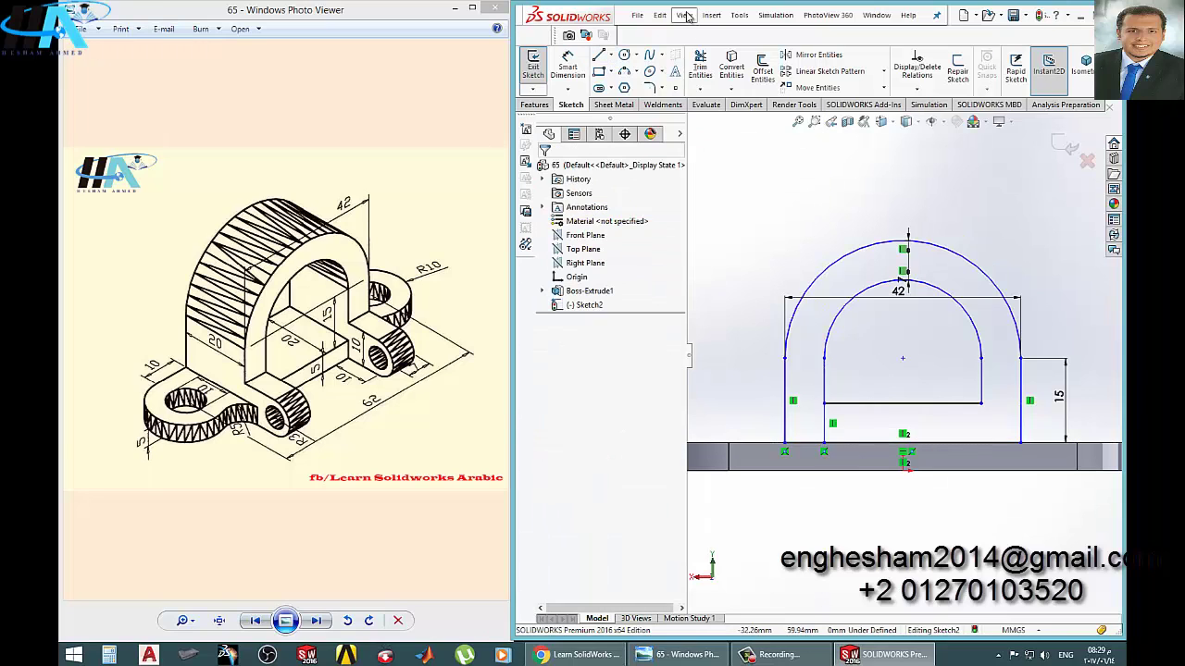
key("Escape")
left_click(599, 56)
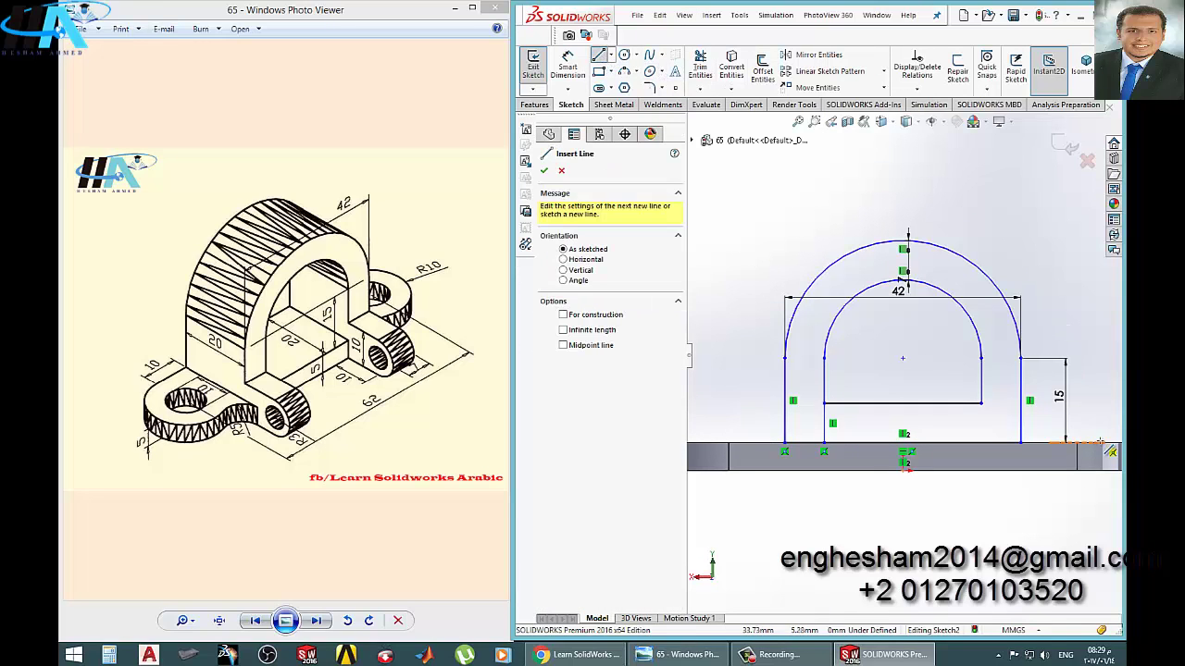
left_click(982, 404)
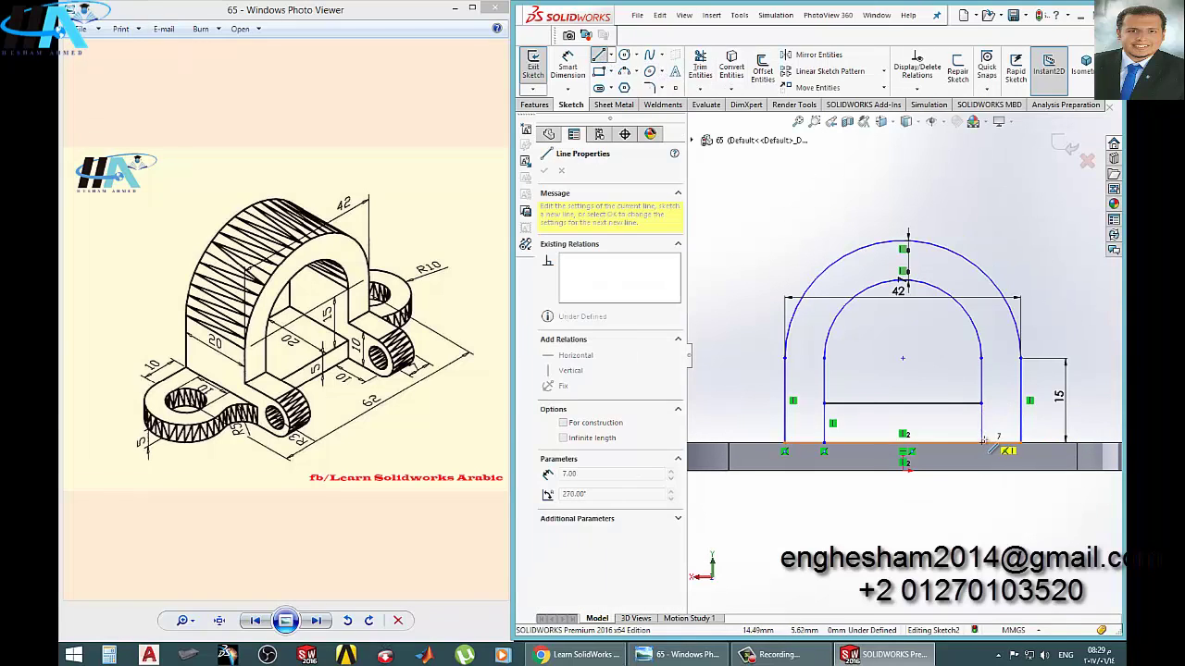
left_click(984, 444)
key("Escape")
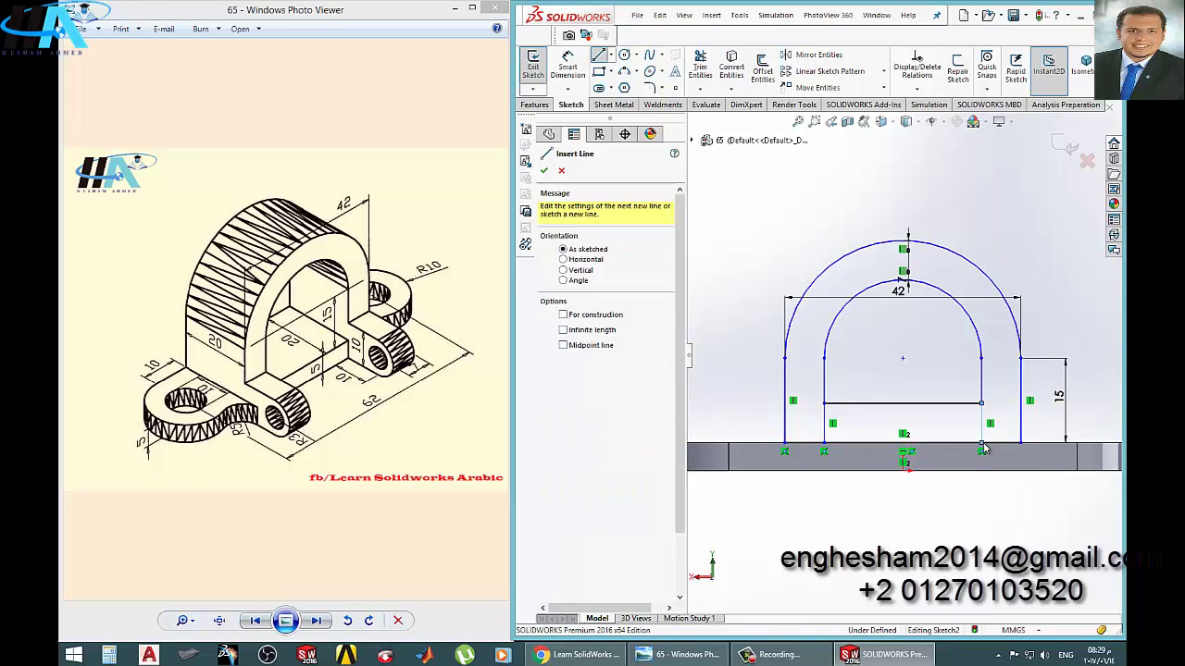
key("Escape")
Trim away the inner horizontal line and the bottom segment, then exit the sketch
left_click(703, 72)
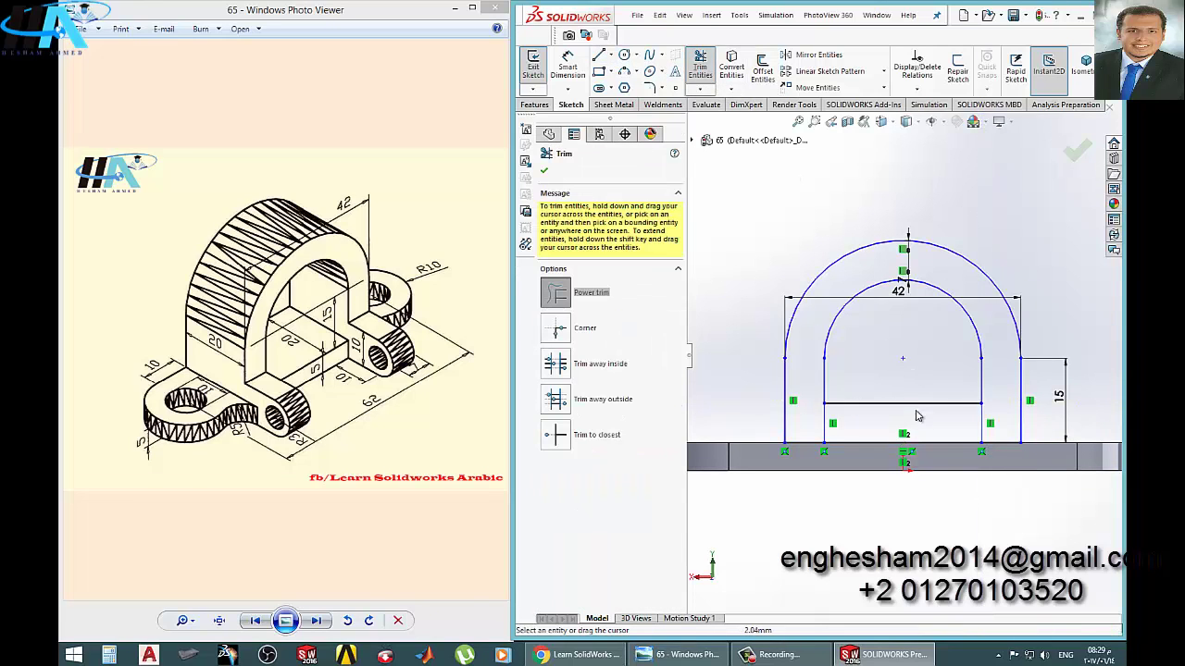
left_click_drag(916, 418, 902, 403)
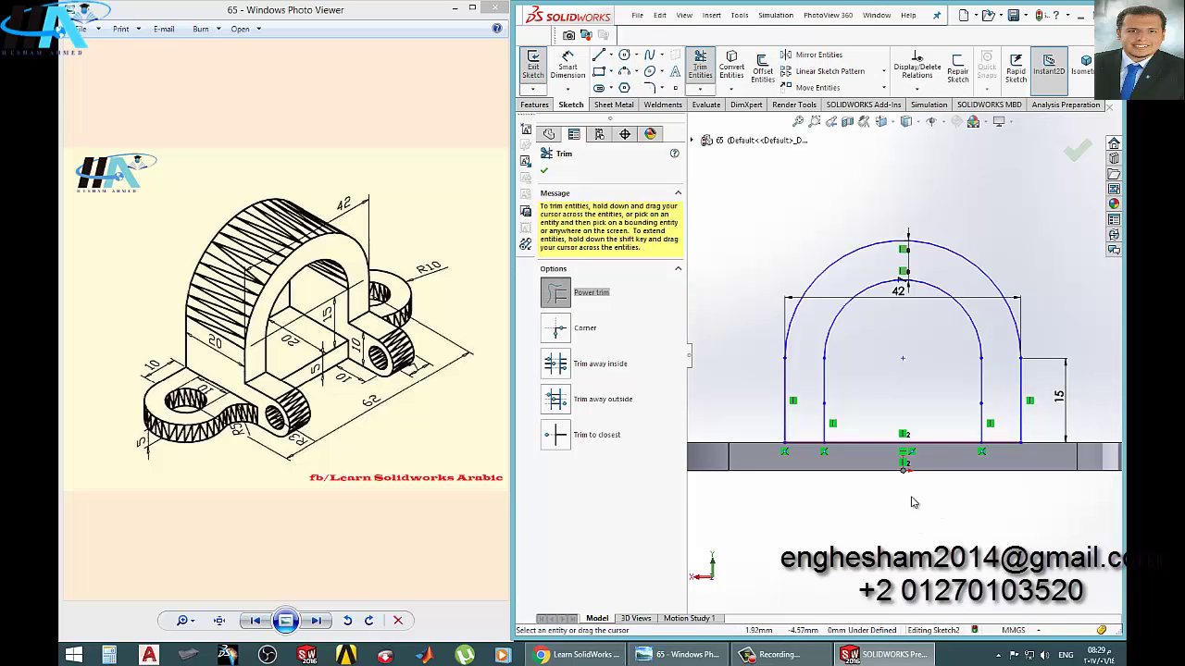
left_click_drag(877, 488, 863, 433)
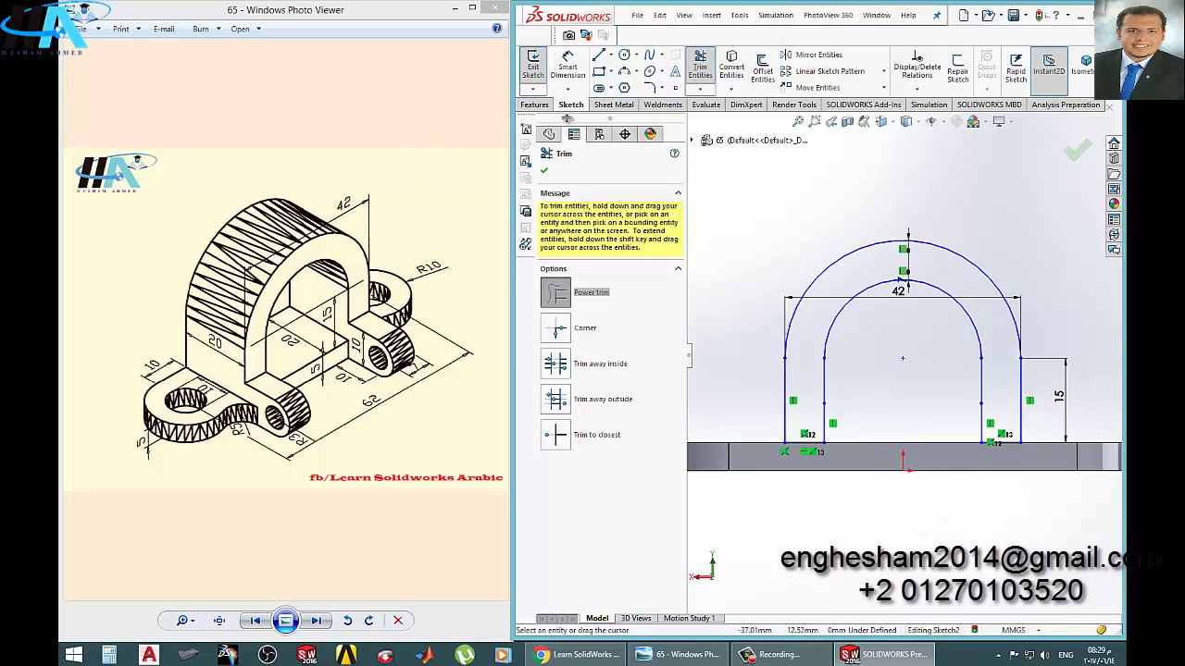
left_click(534, 67)
Extrude the arch sketch 20 mm in the reversed direction as a boss
left_click(538, 70)
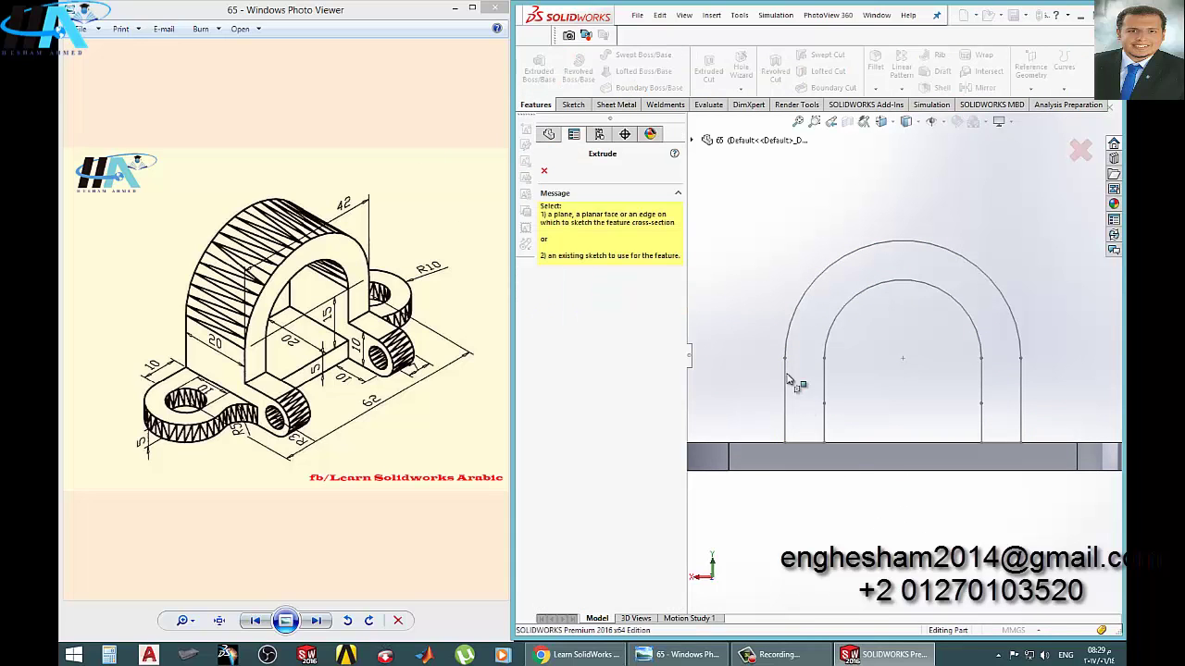
left_click(796, 441)
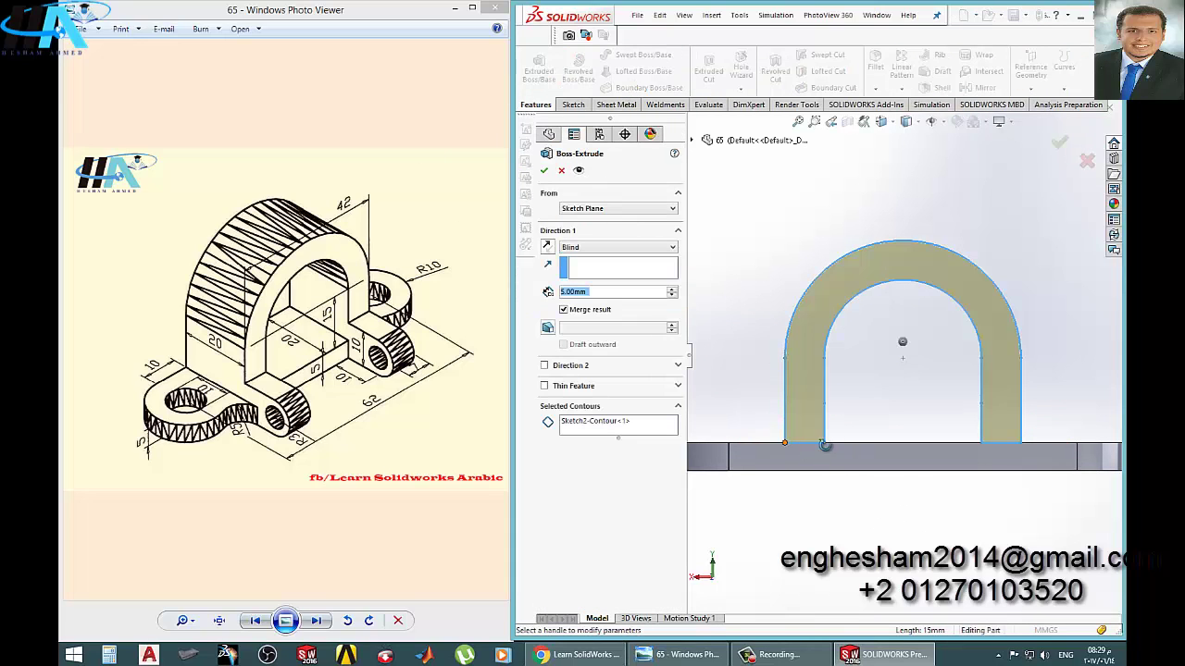
left_click(548, 246)
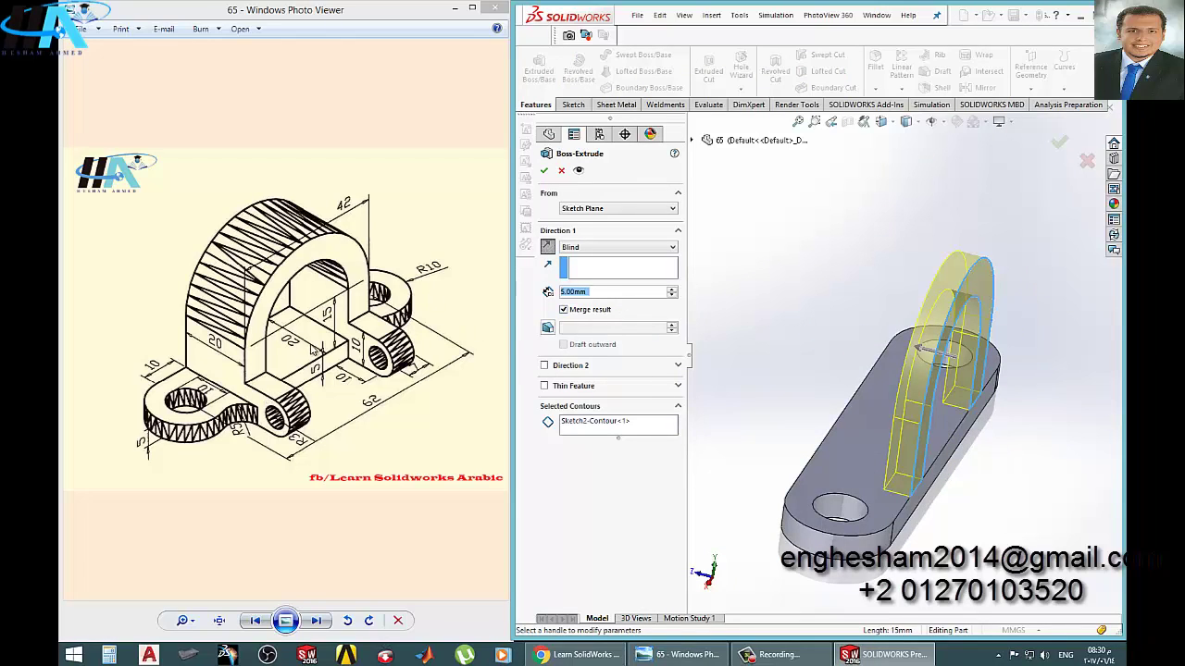
type("20")
key("Return")
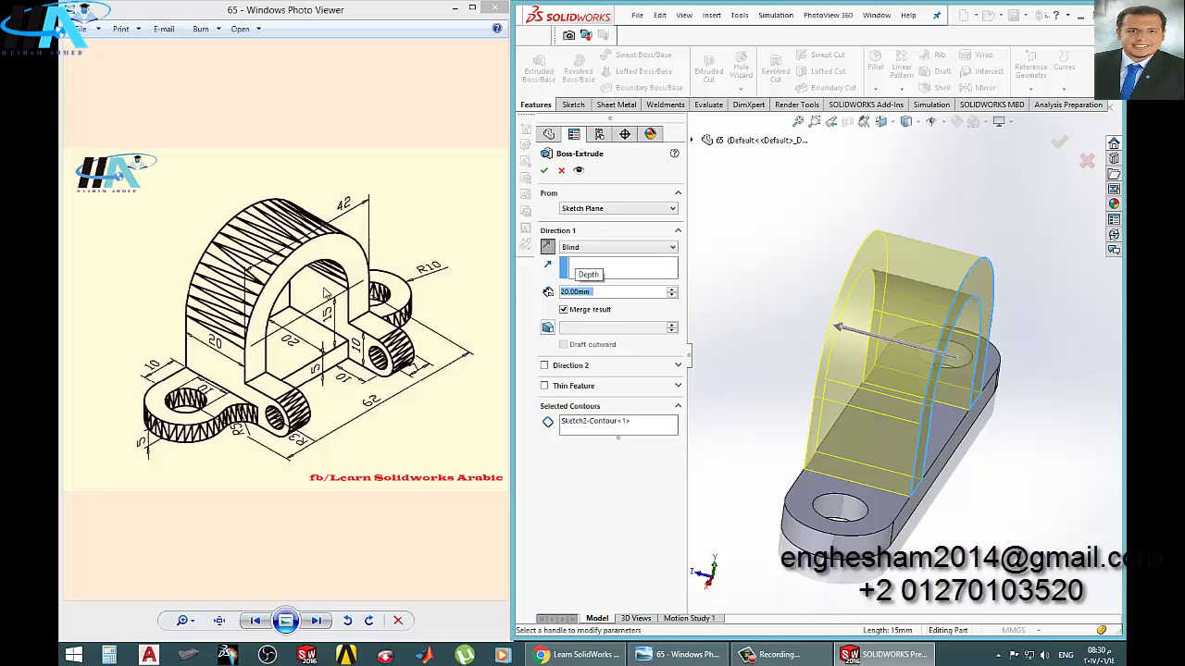
left_click(546, 171)
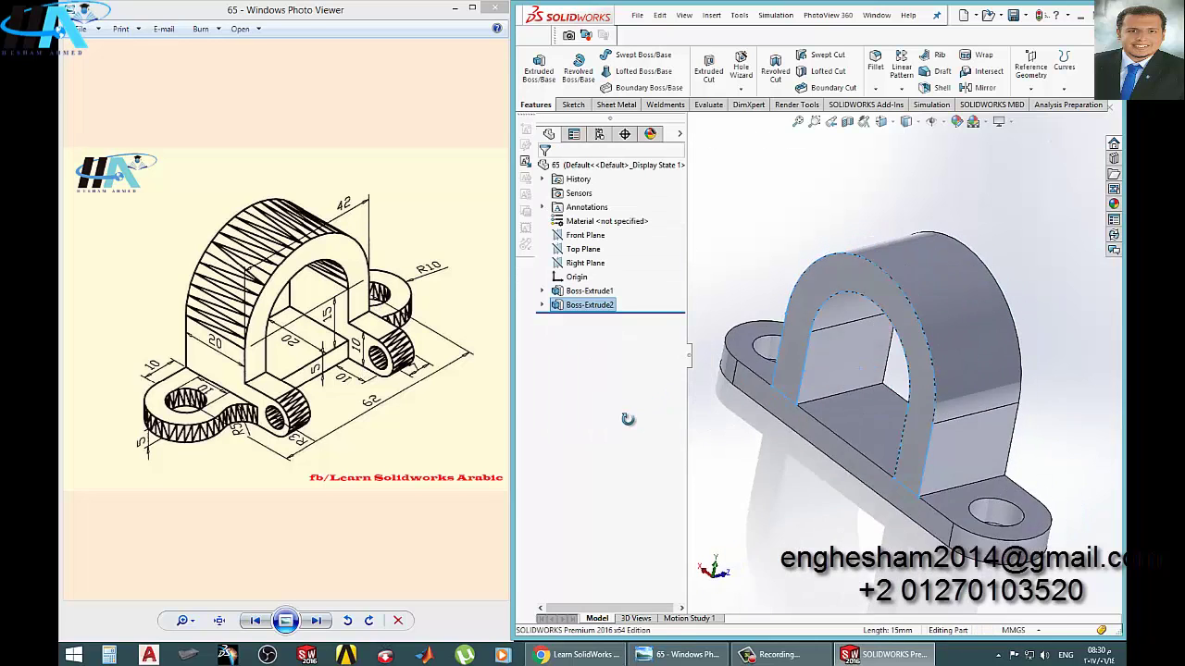
middle_click_drag(628, 419, 833, 416)
scroll(877, 405, "down", 3)
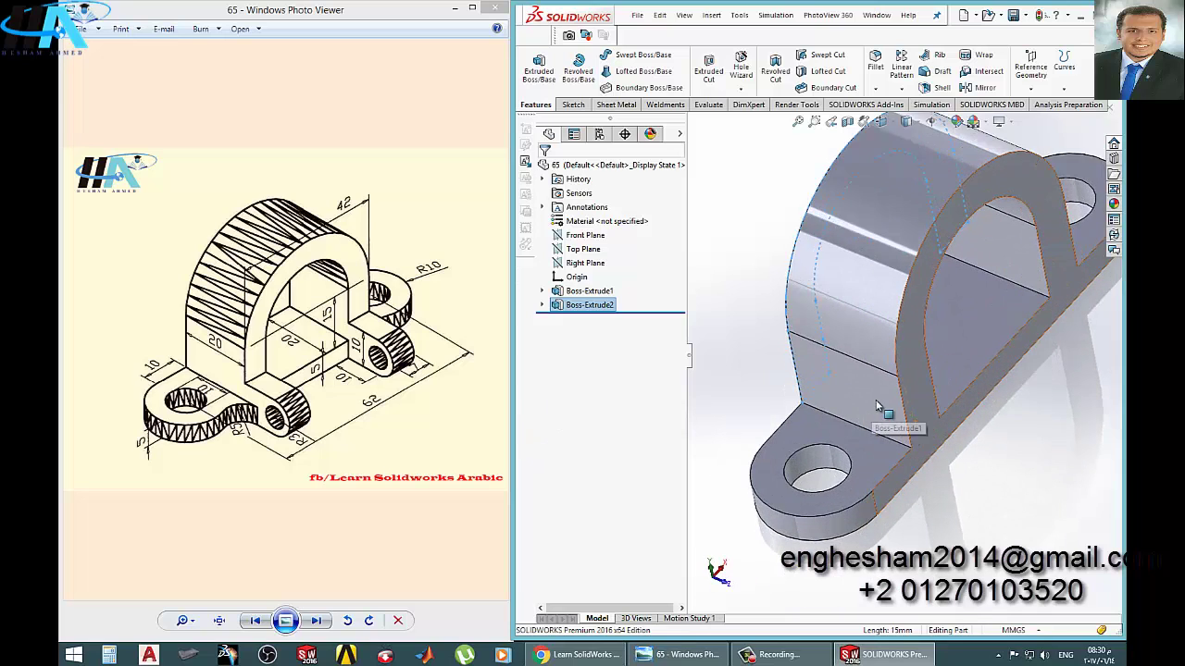
scroll(877, 406, "up", 3)
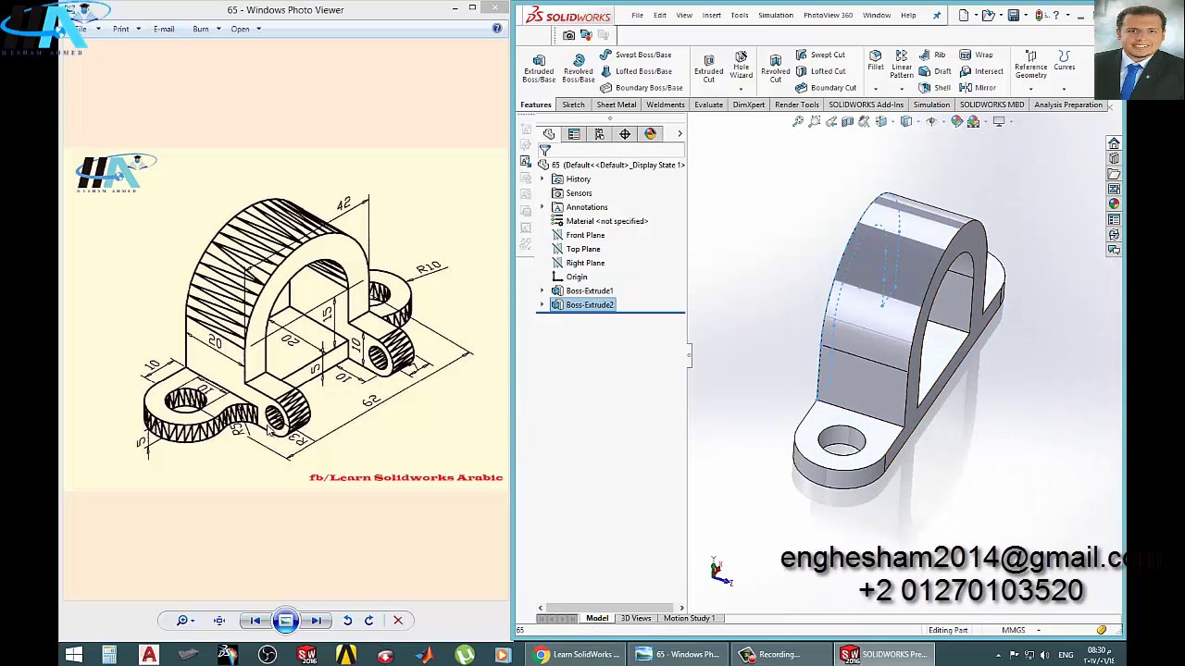
left_click(746, 352)
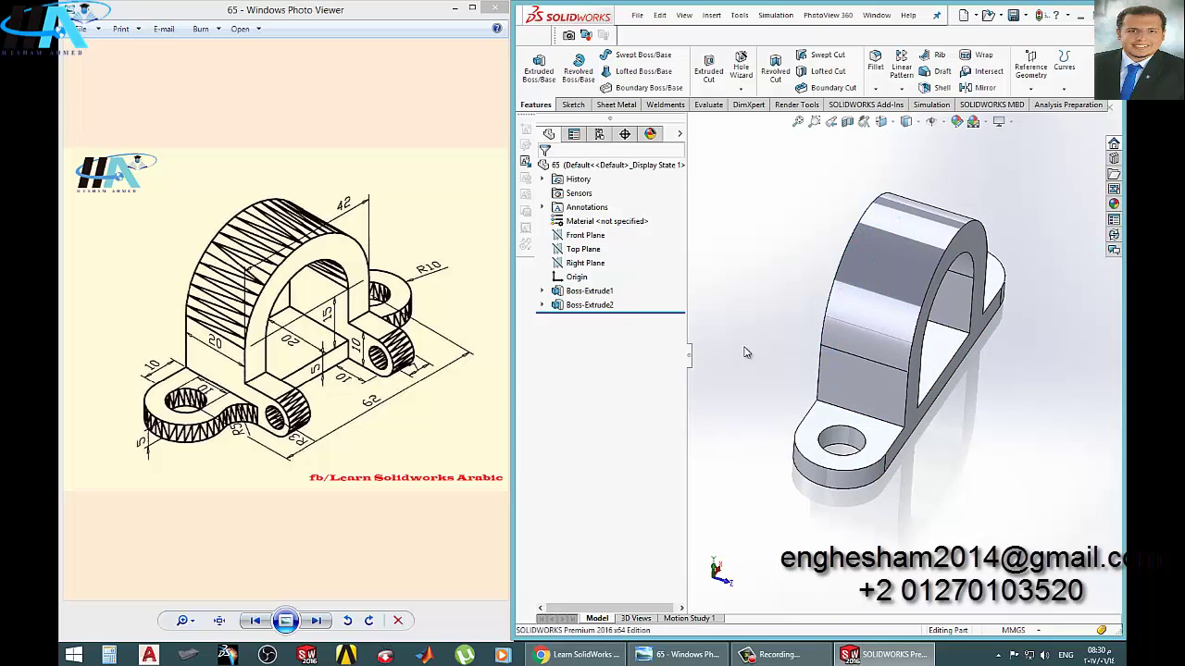
Start a sketch on the upright's lower front face and draw a rectangle from its corner
left_click(870, 405)
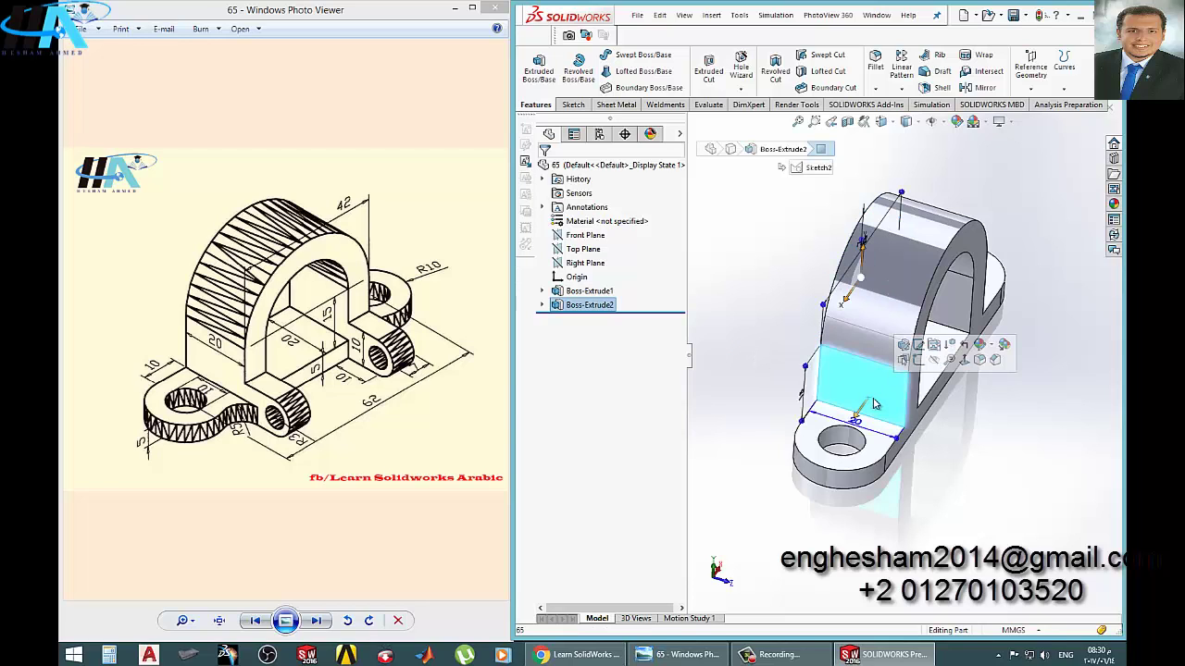
left_click(912, 347)
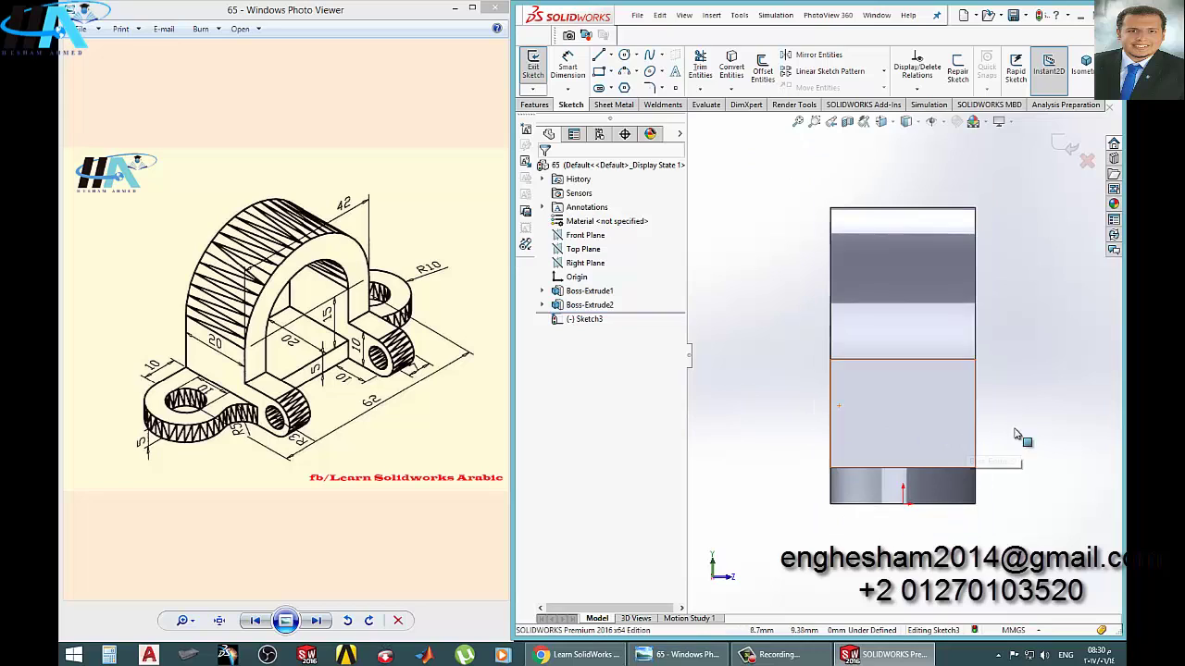
middle_click_drag(1024, 439, 896, 413, "ctrl")
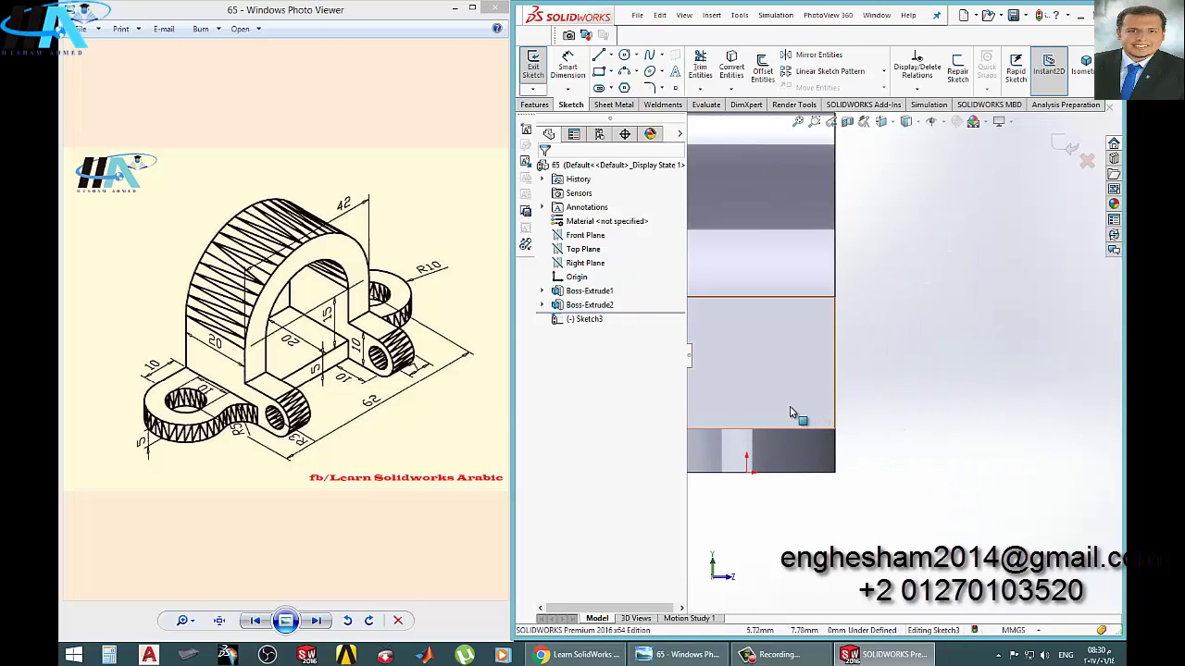
left_click(599, 72)
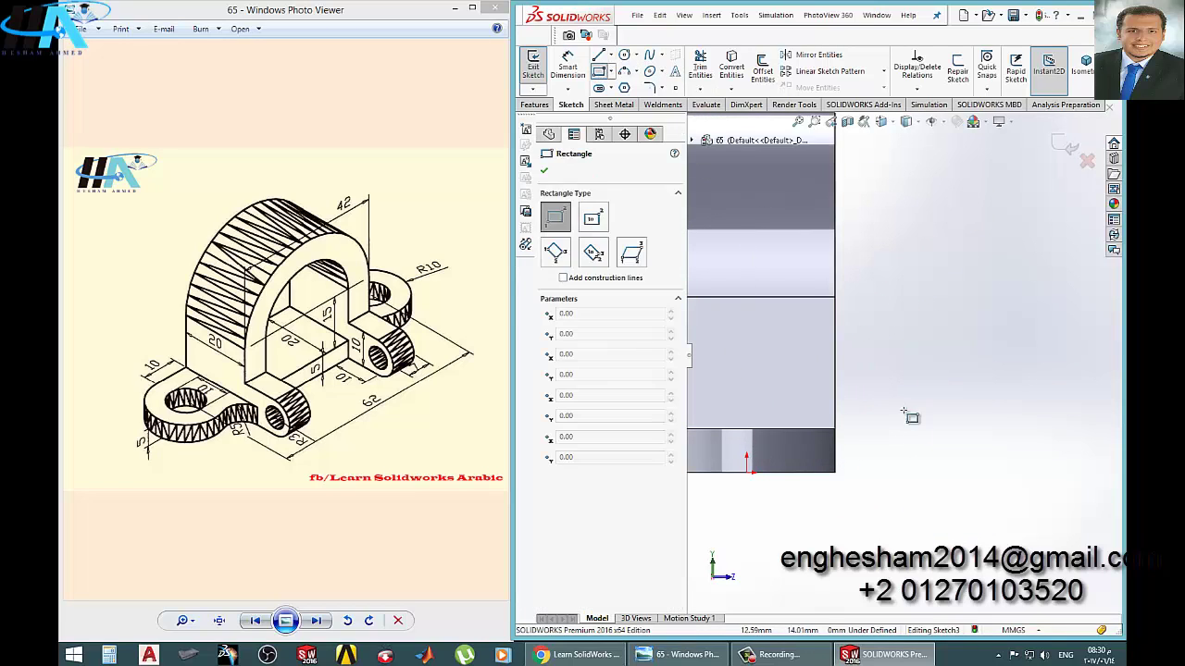
left_click(834, 473)
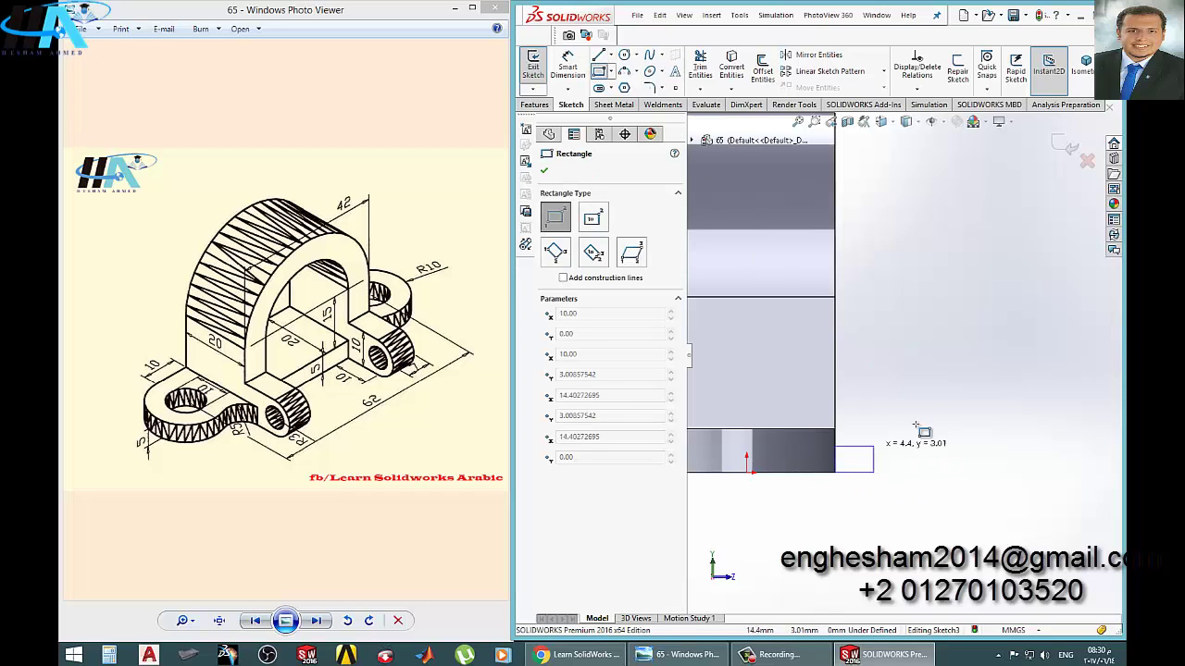
left_click(978, 398)
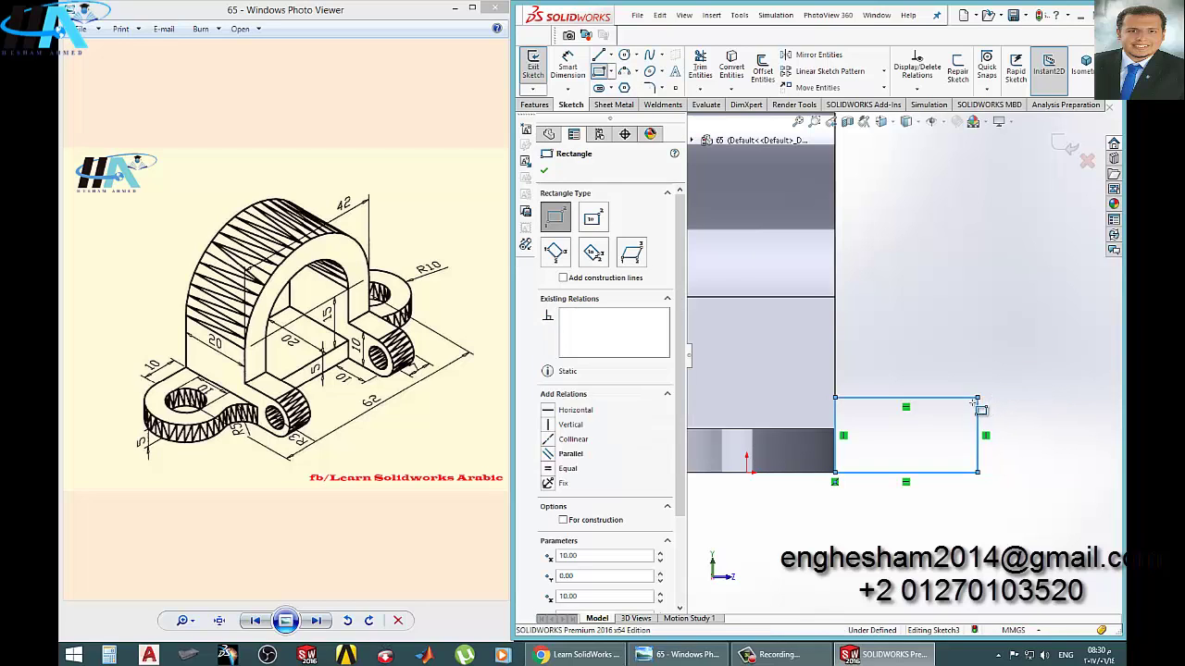
Dimension the rectangle's bottom edge 10 mm and its right edge 10 mm
left_click(567, 65)
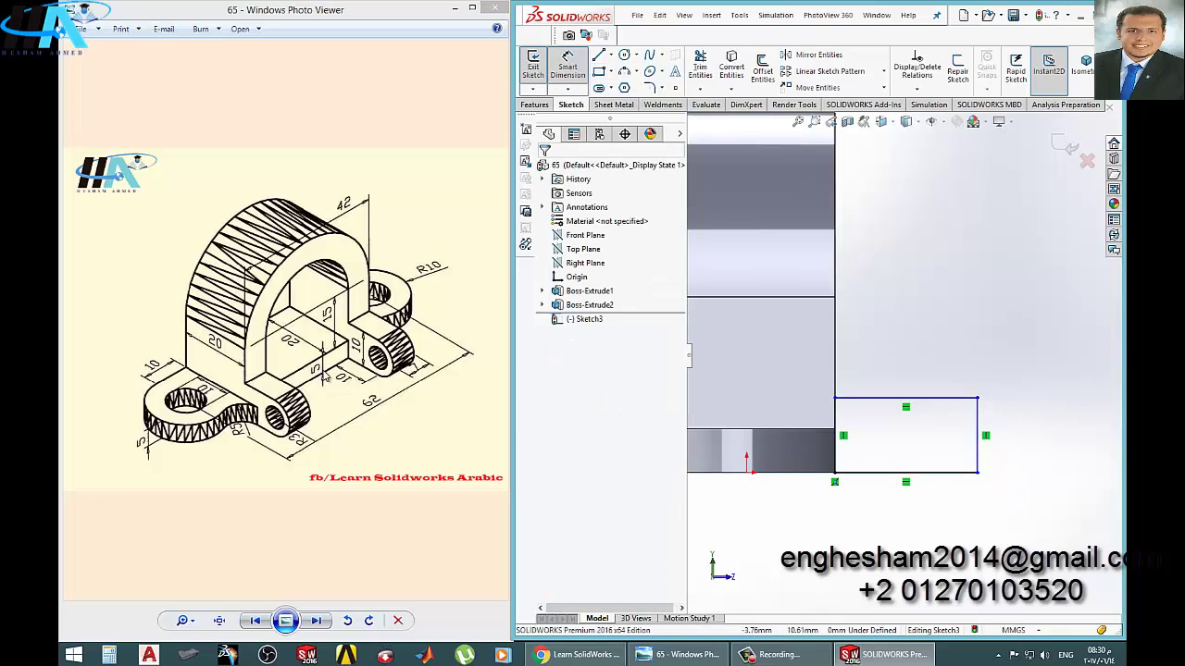
left_click(925, 473)
left_click(922, 509)
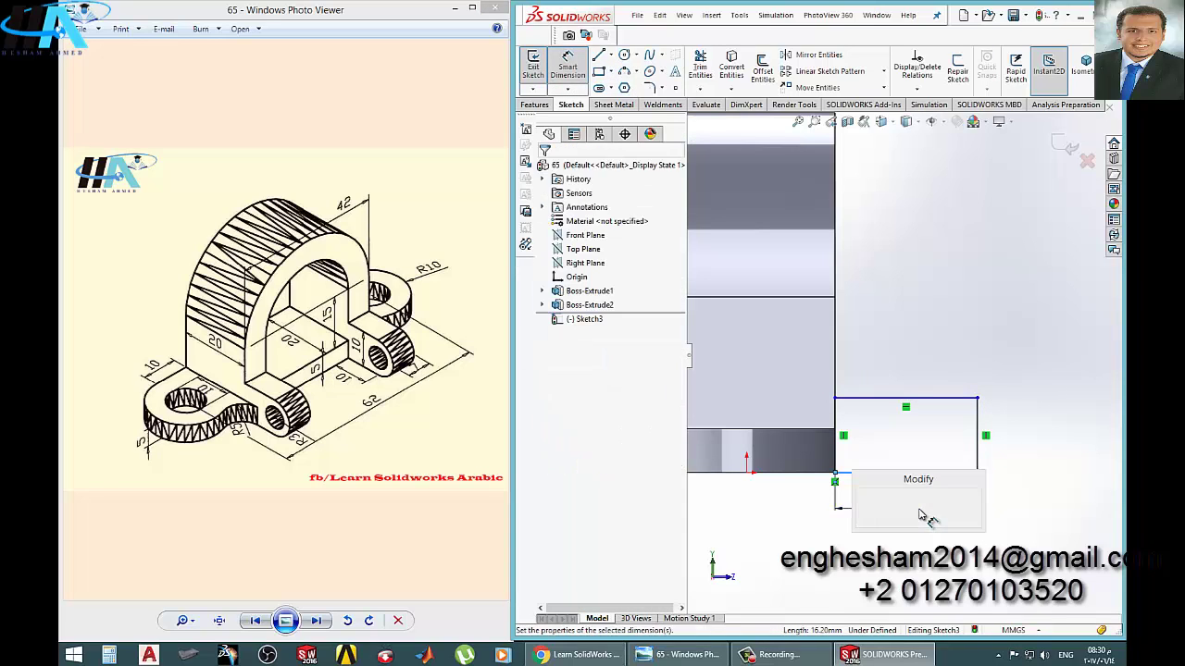
type("10")
key("Return")
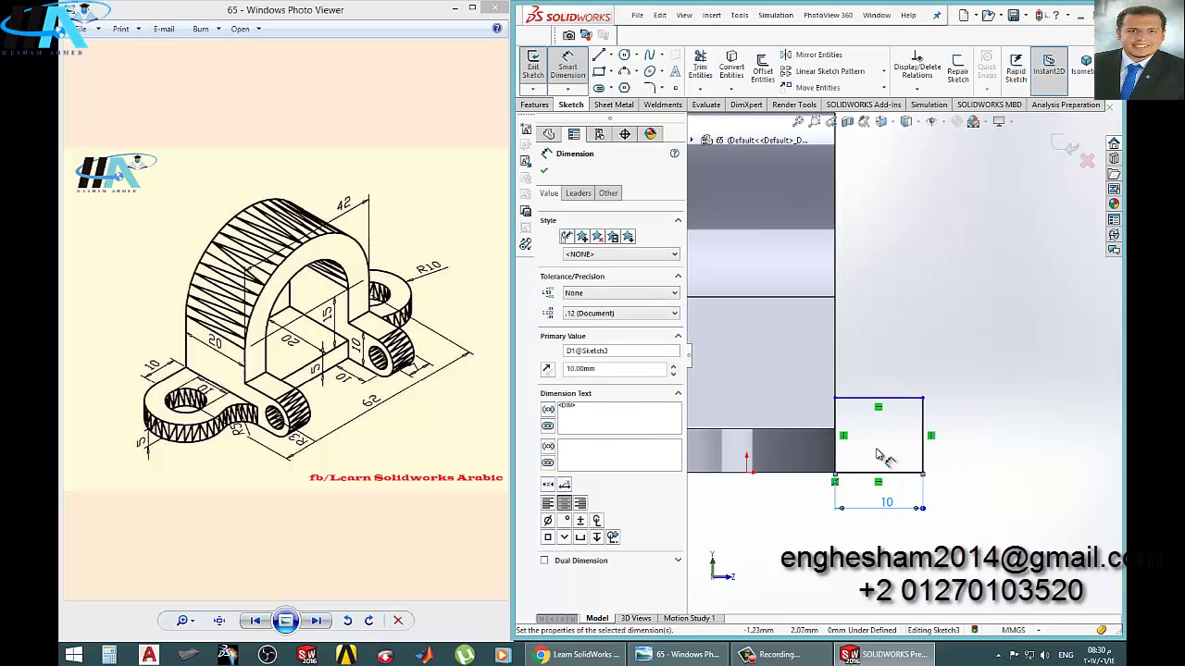
left_click(924, 458)
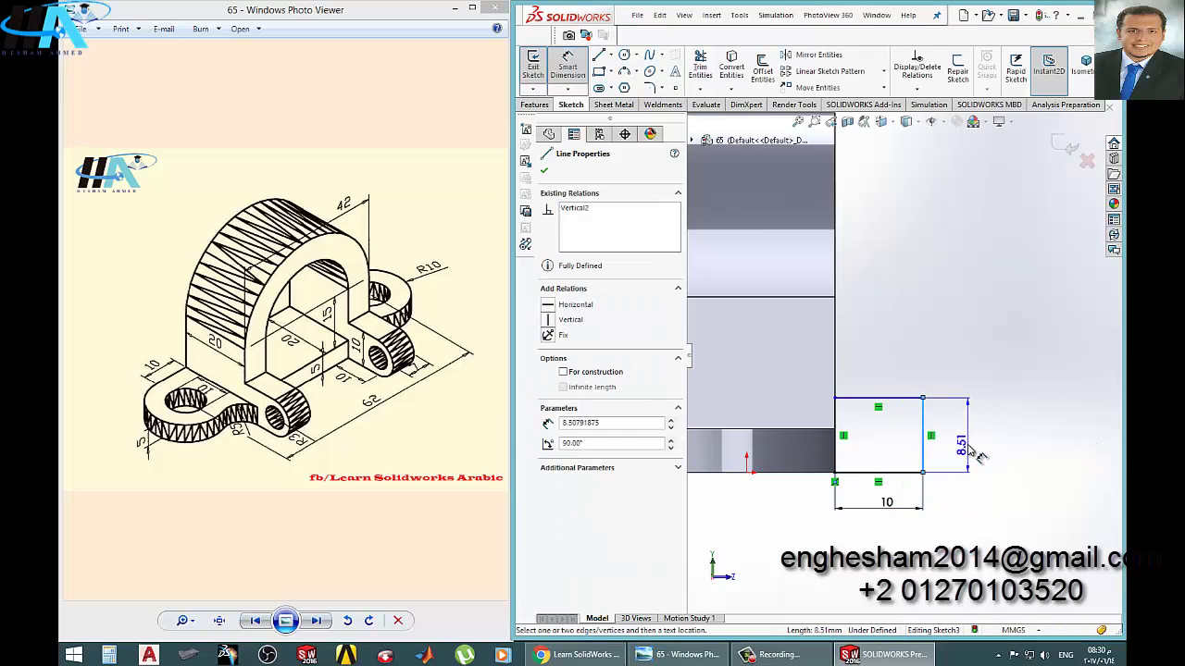
left_click(967, 448)
type("0.00mm")
key("Return")
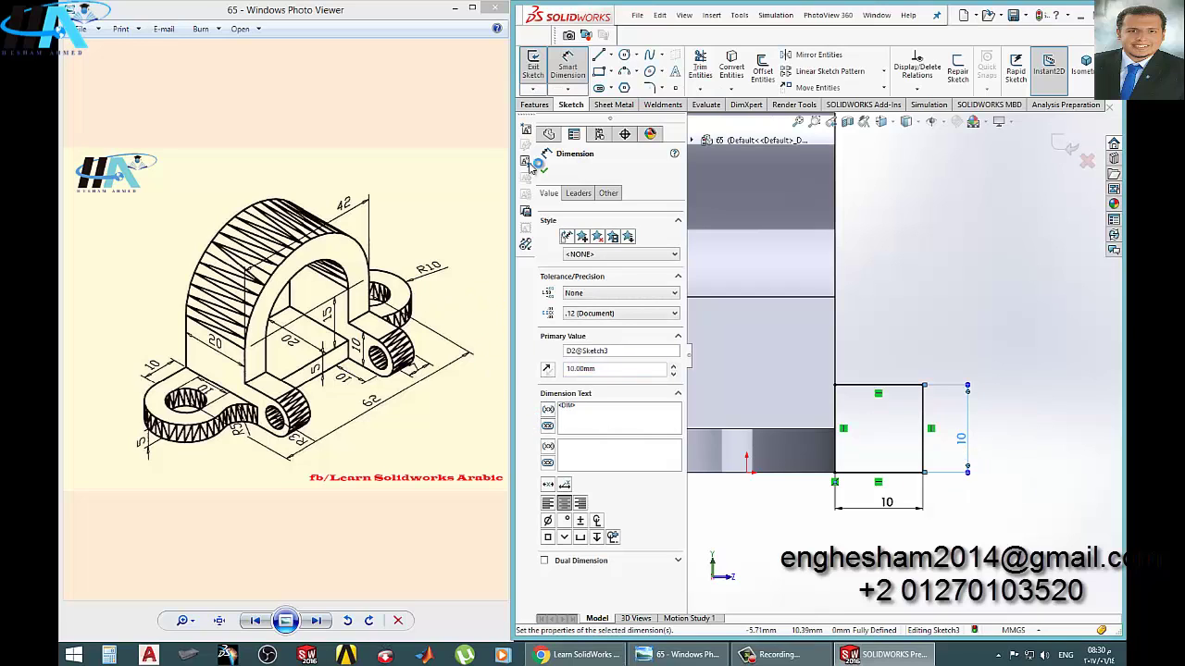
left_click(623, 54)
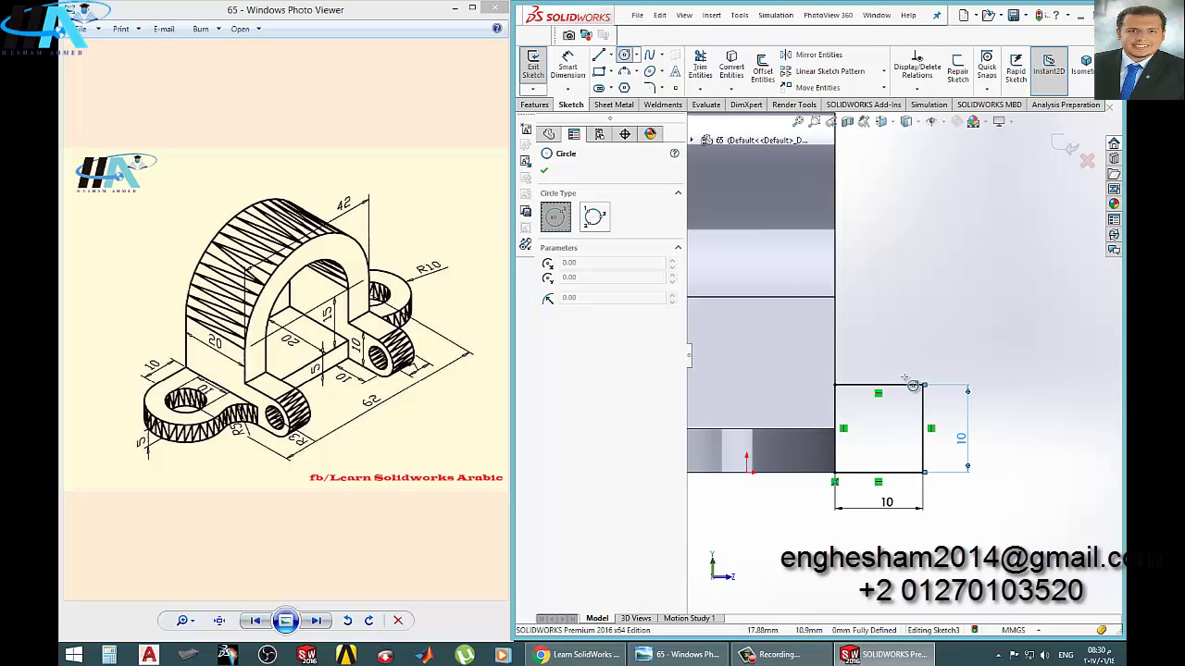
Draw a circle at the right-edge midpoint touching the top, plus a concentric Ø6 hole circle
left_click(923, 429)
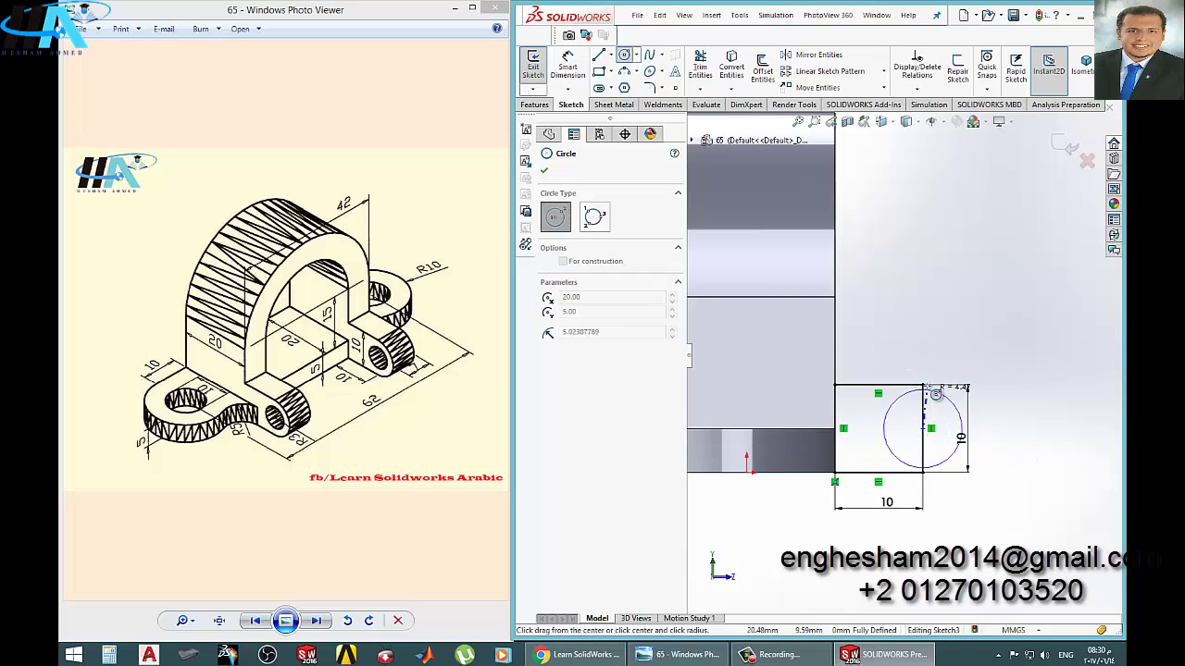
left_click(923, 386)
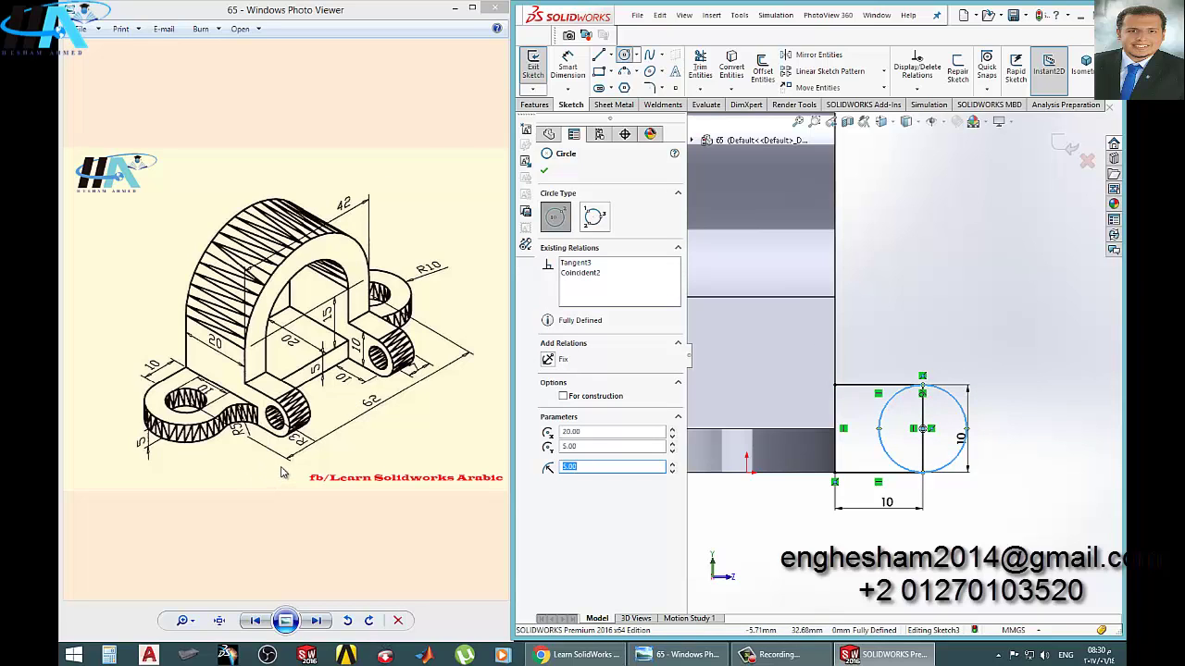
left_click(923, 428)
left_click(944, 438)
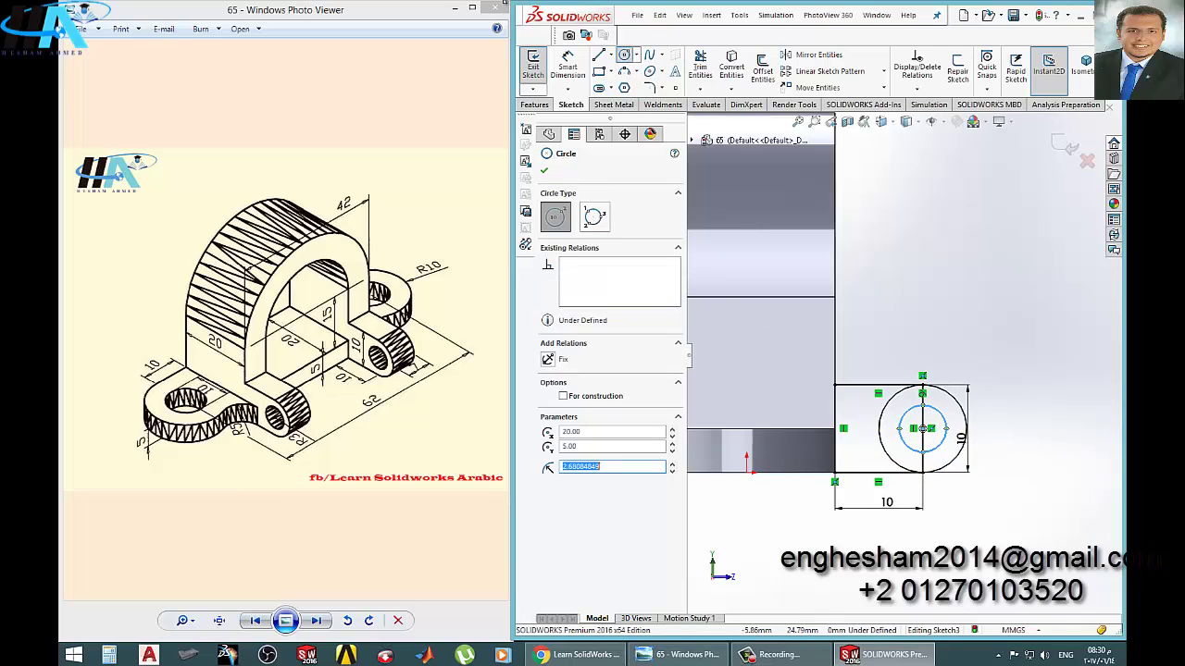
left_click(576, 72)
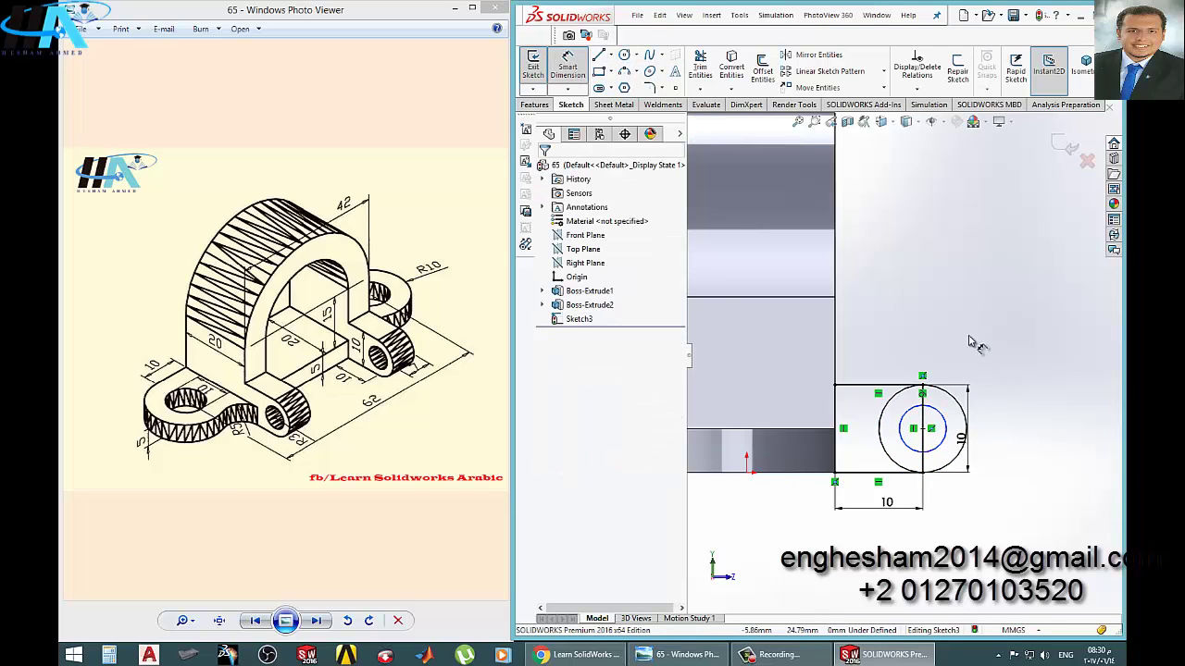
left_click(946, 451)
left_click(1042, 435)
key("Return")
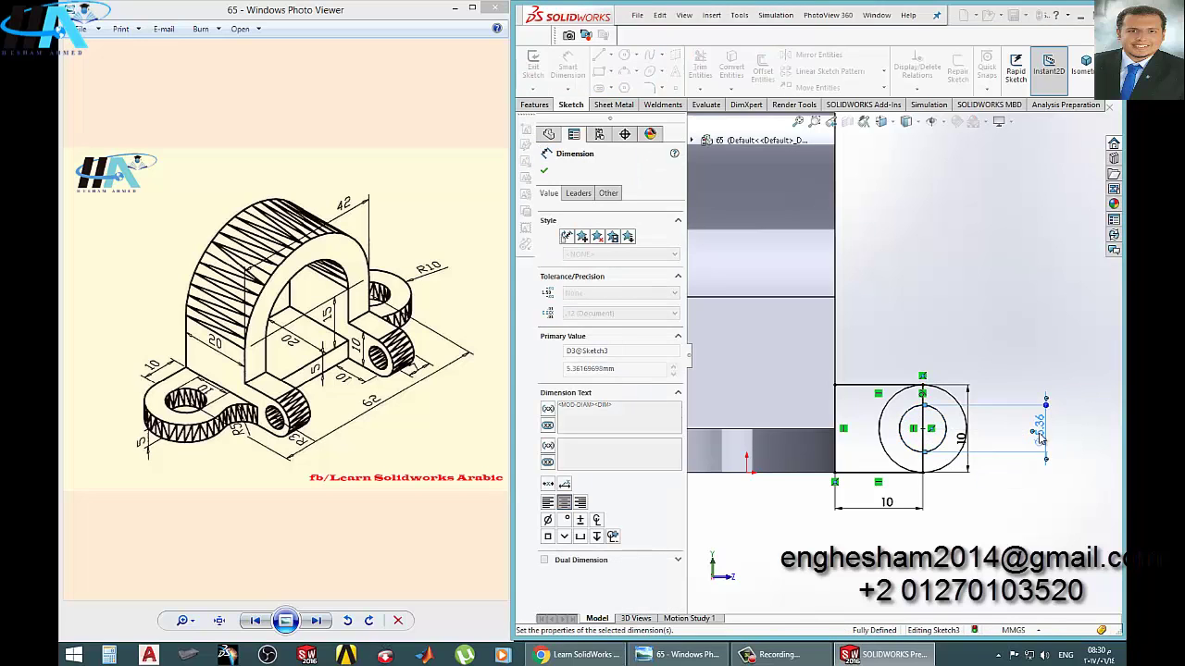
Trim the arc inside the square and exit the sketch
left_click(700, 67)
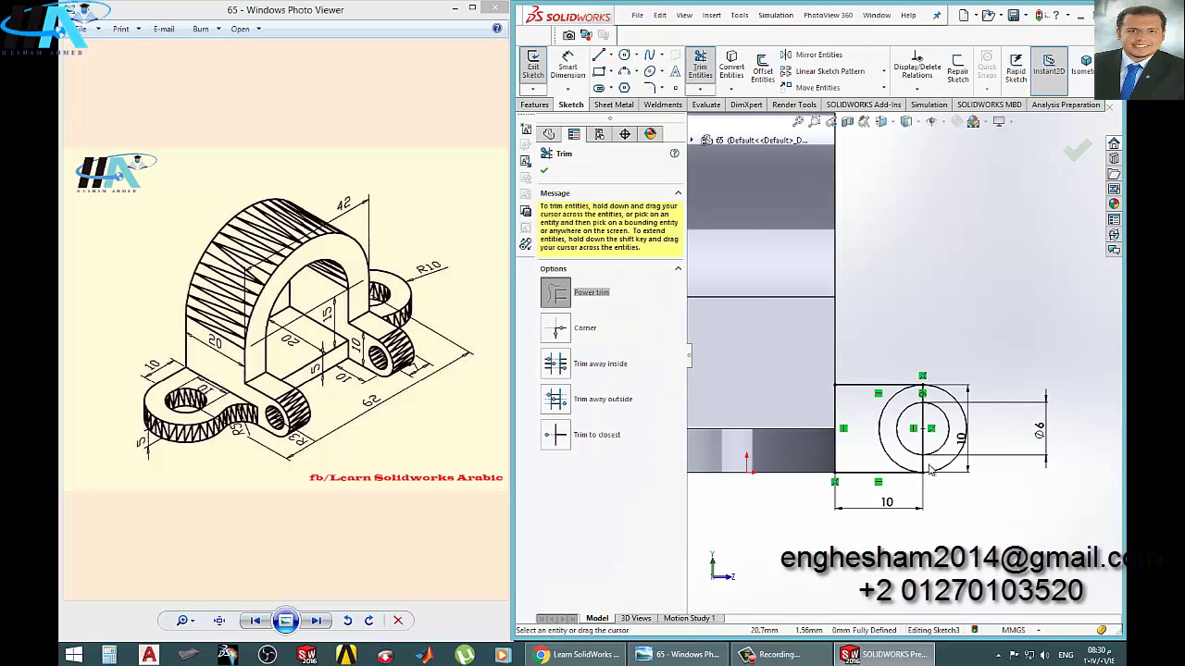
left_click_drag(860, 457, 896, 463)
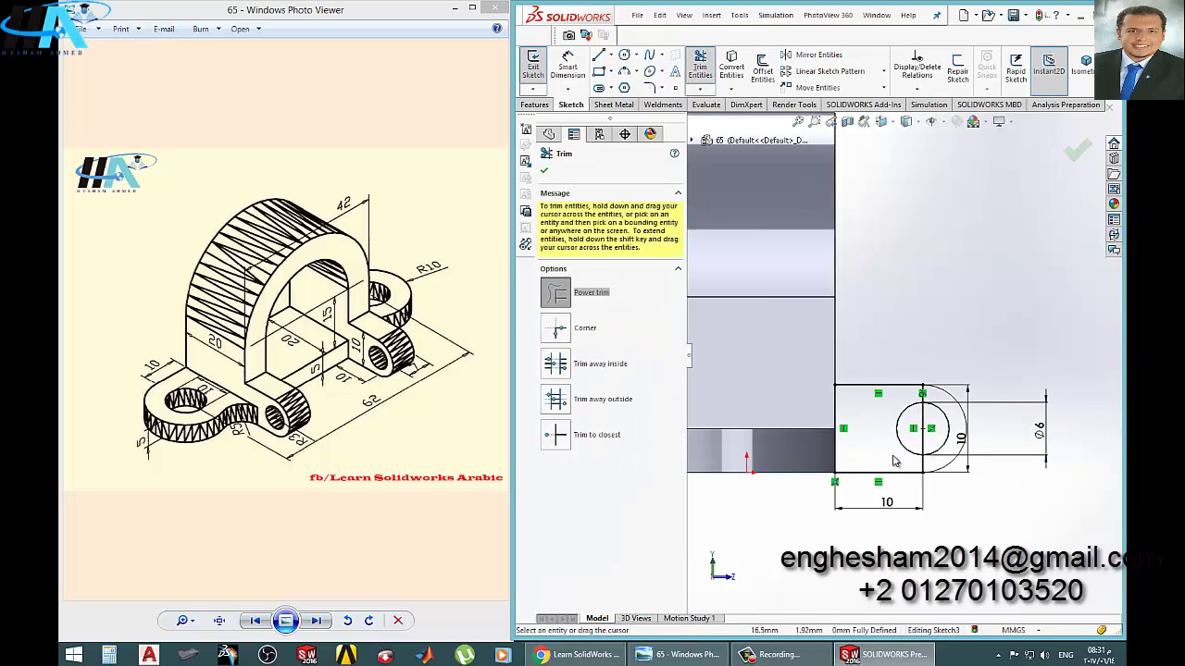
scroll(903, 492, "down", 2)
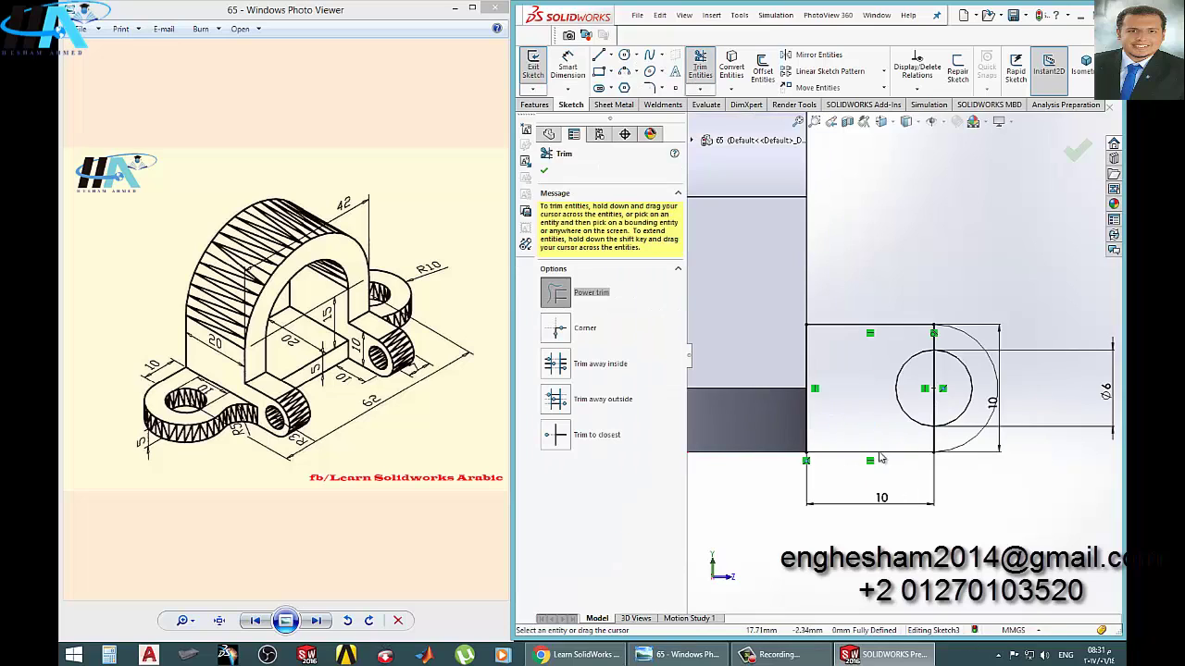
left_click(533, 61)
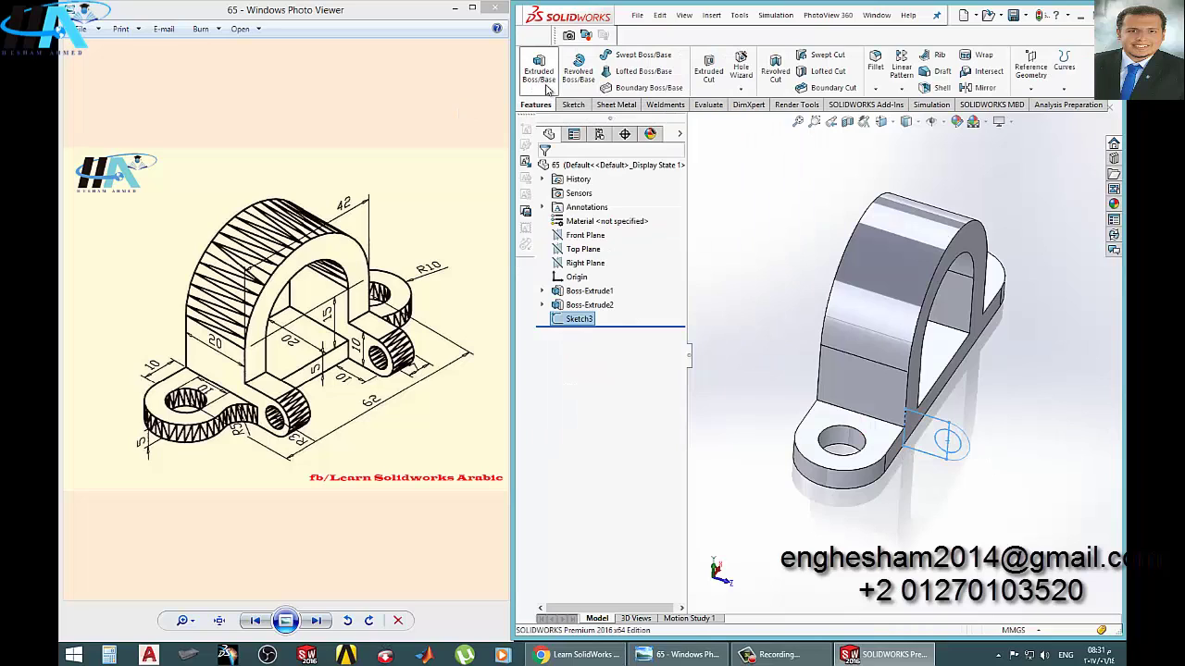
Extrude the rounded and square lug regions 7 mm in the reversed direction
left_click(540, 73)
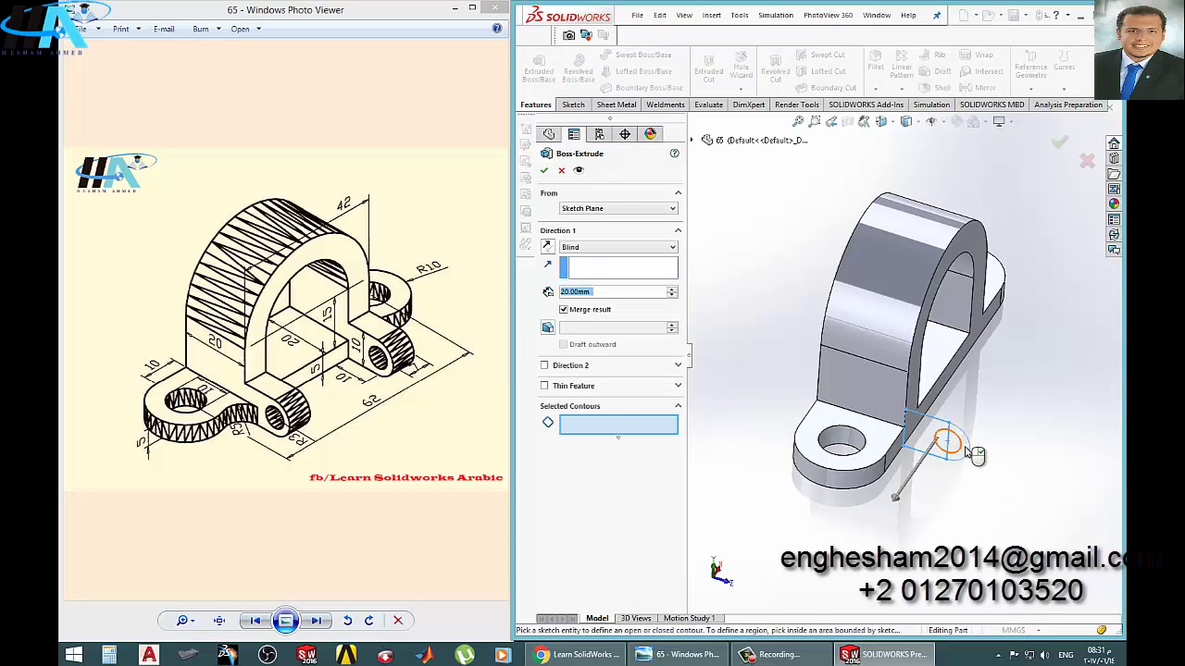
left_click(967, 451)
left_click(931, 449)
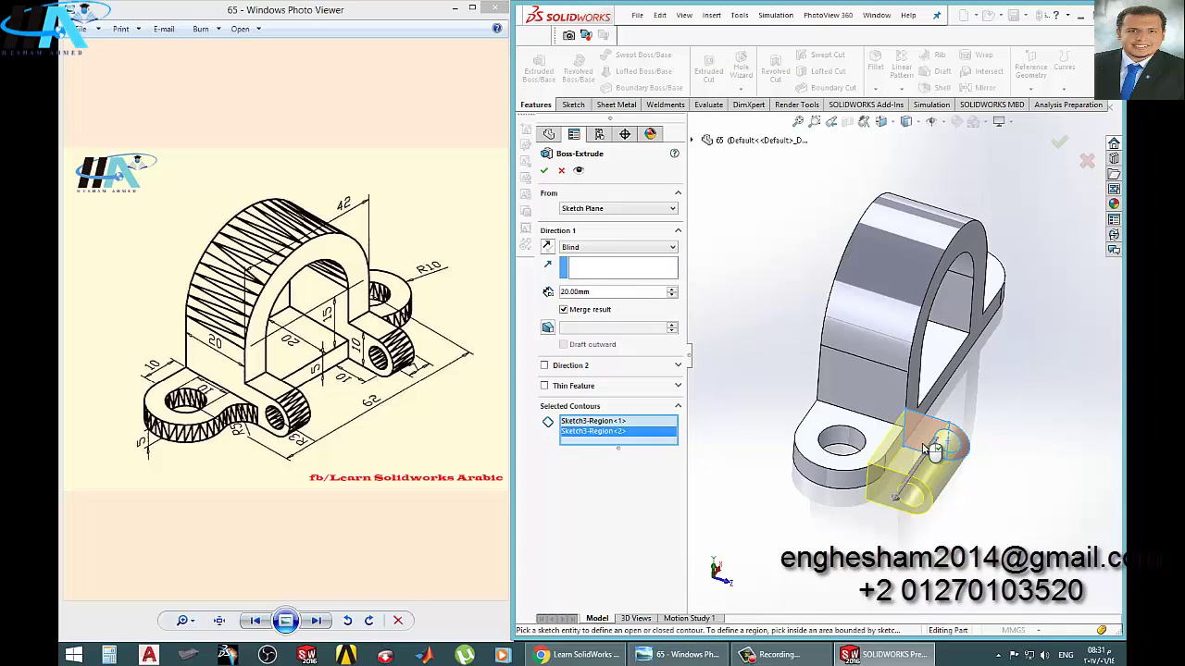
left_click(547, 247)
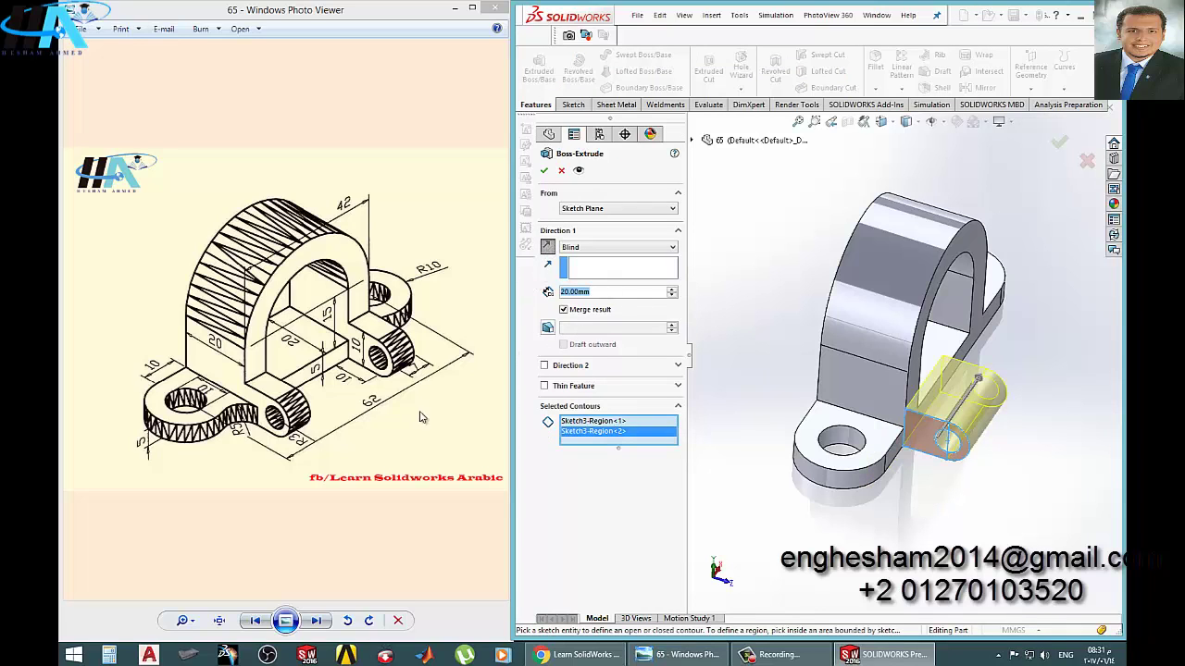
type("7")
key("Return")
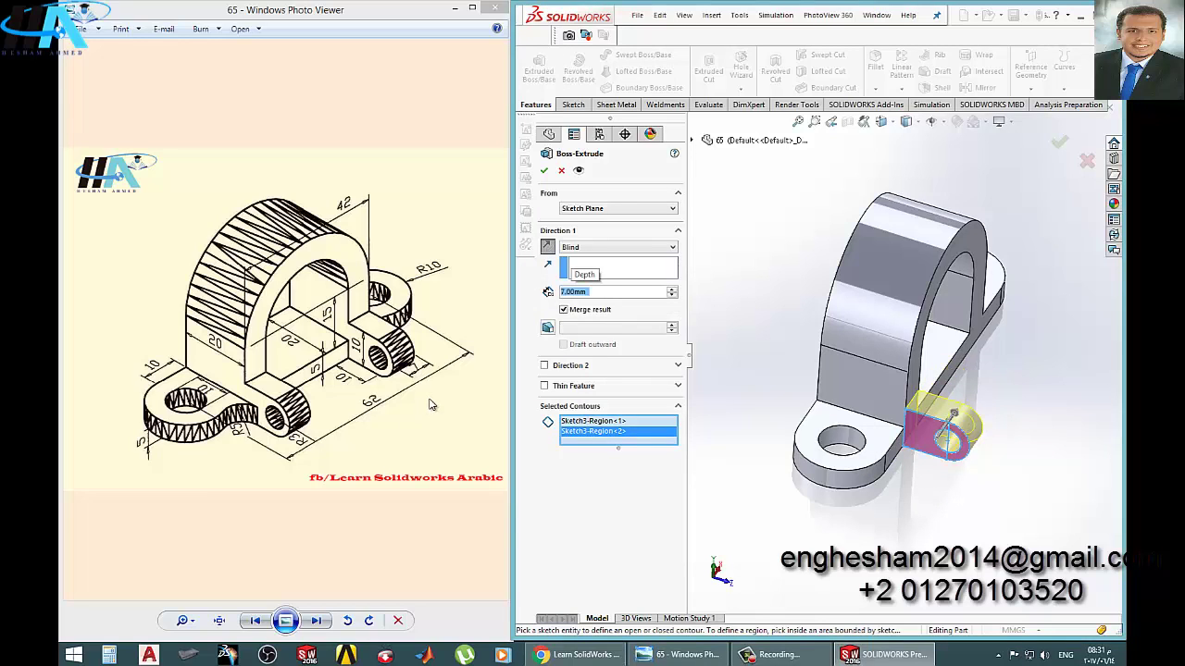
left_click(545, 171)
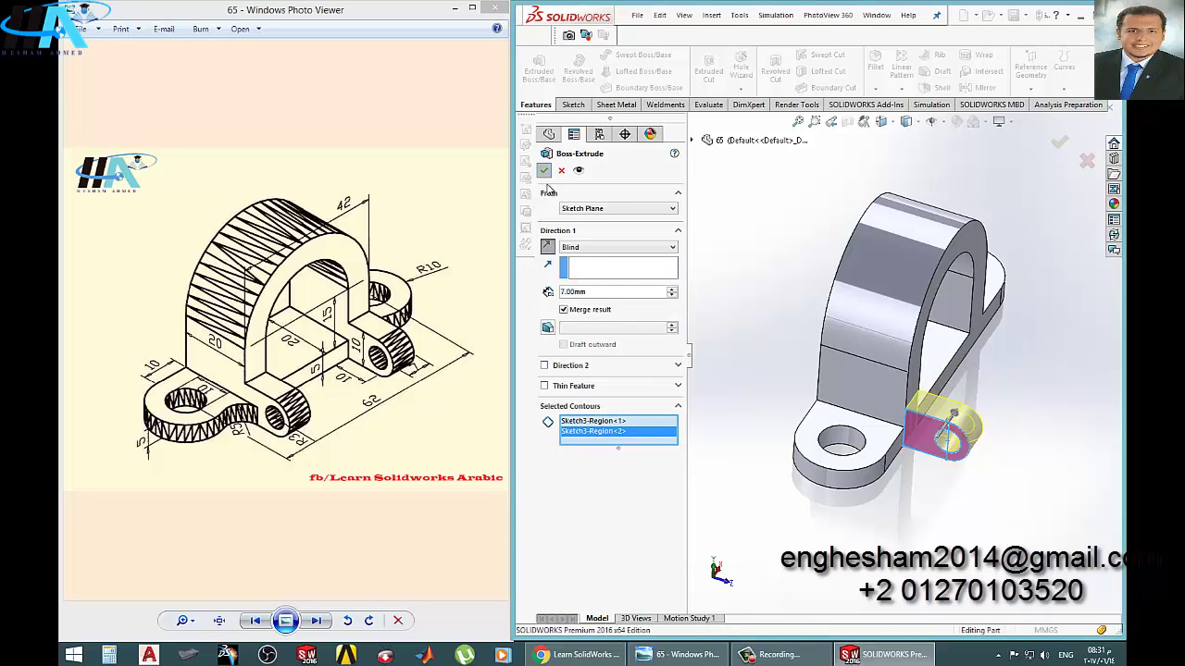
Orbit the model to inspect the new lug and the arch opening
middle_click_drag(794, 327, 925, 472)
scroll(926, 472, "down", 3)
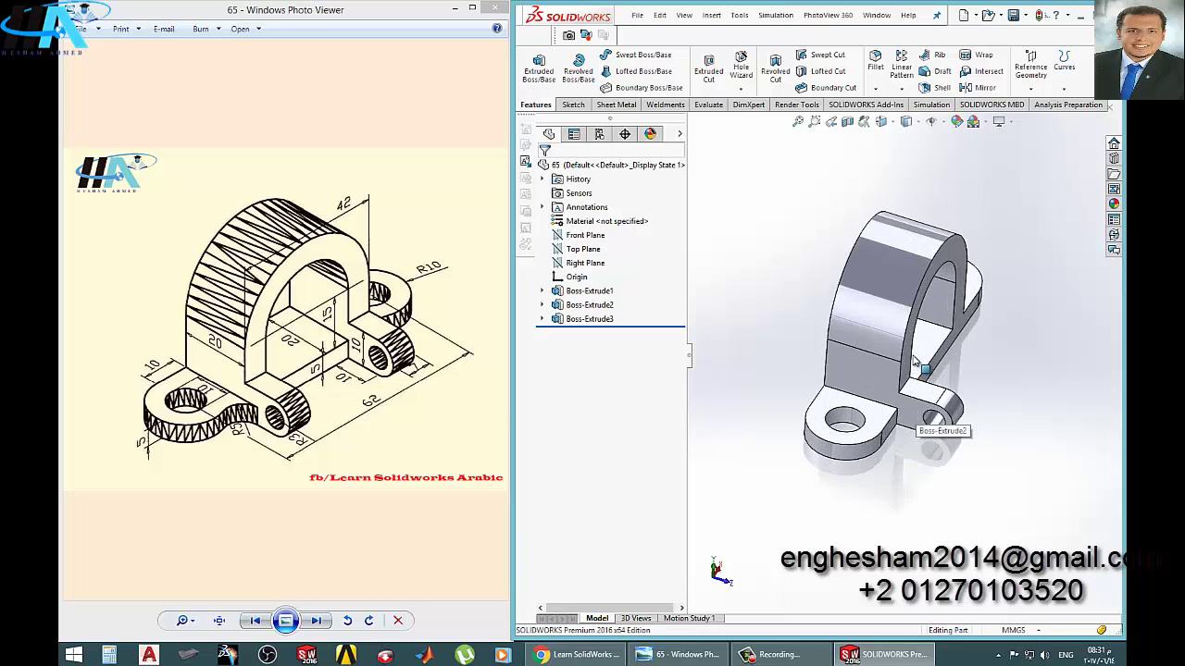
middle_click_drag(885, 379, 916, 435)
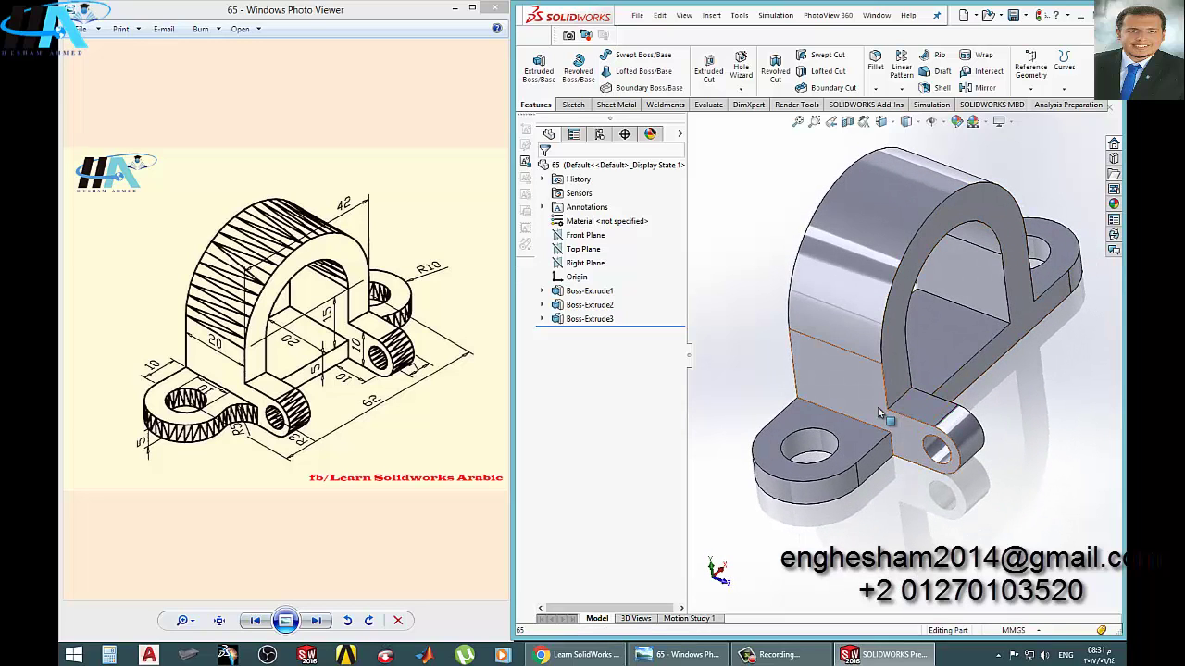
middle_click_drag(1052, 329, 1022, 355)
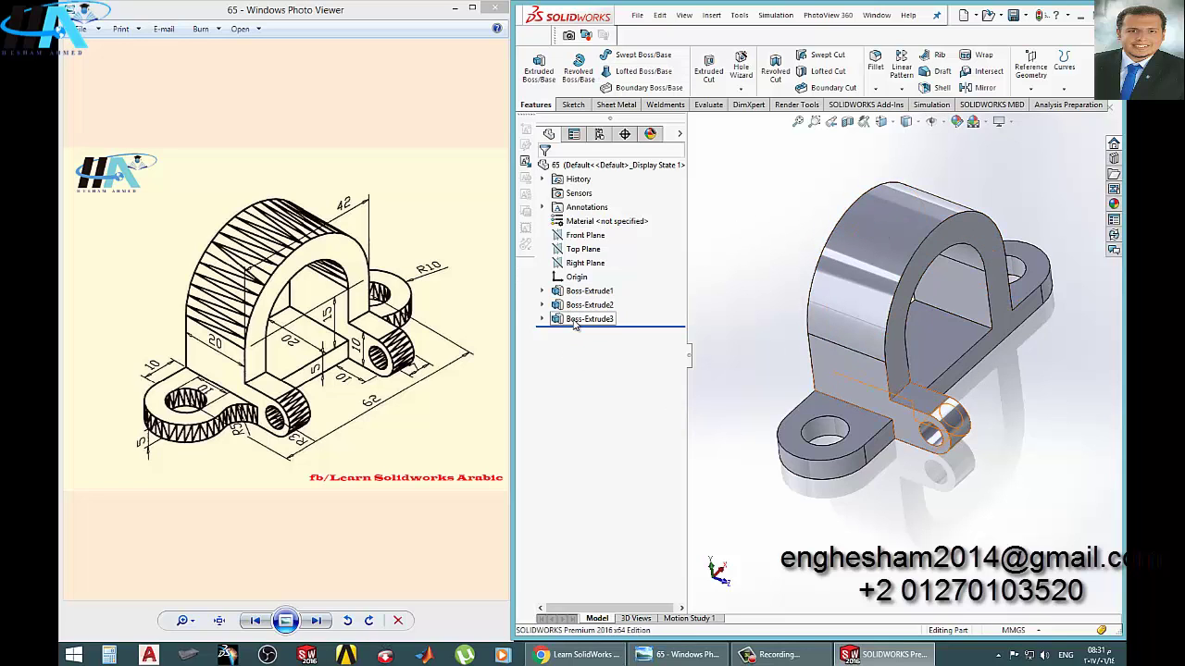
left_click(575, 322)
left_click(759, 256)
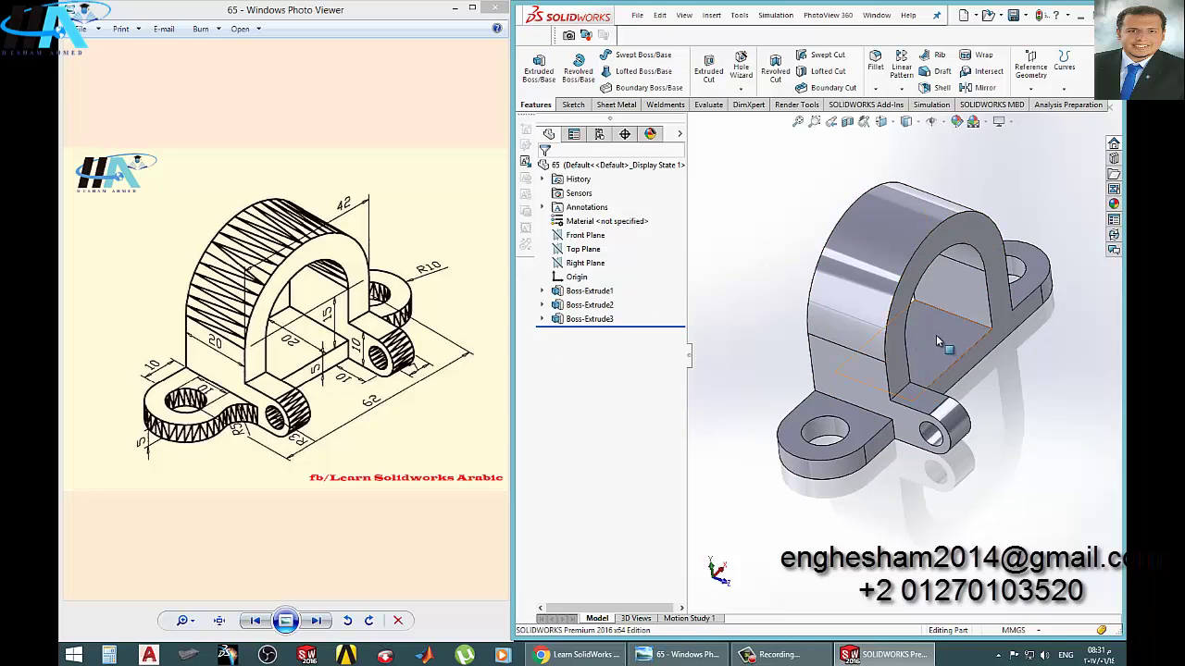
mouse_move(936, 335)
middle_mouse_down()
mouse_move(799, 404)
mouse_move(1083, 354)
middle_mouse_up()
Start a sketch on the plate face, copy the left tab face's edges, and trim the extra lines
left_click(1004, 344)
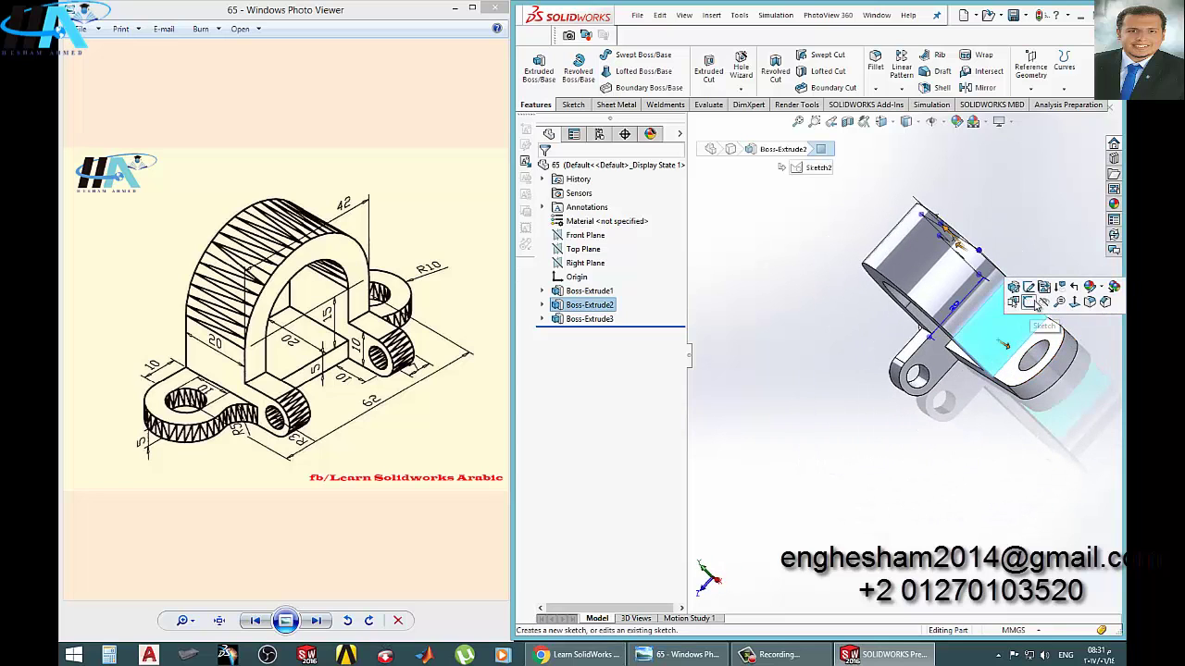
left_click(1028, 302)
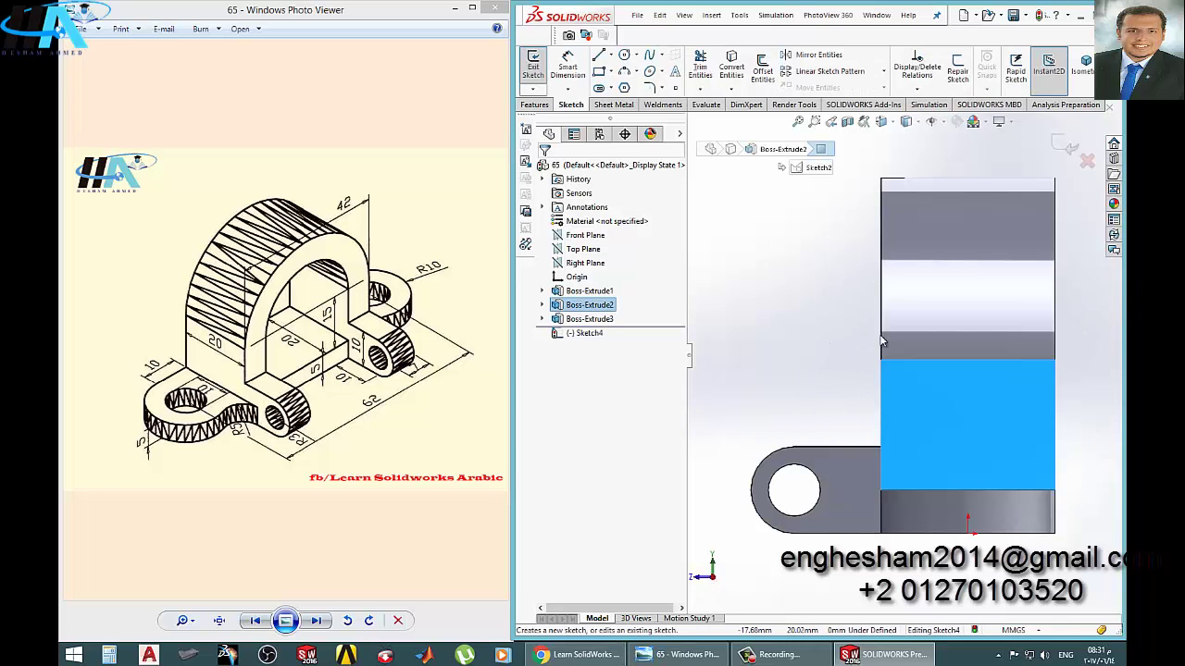
left_click(823, 453)
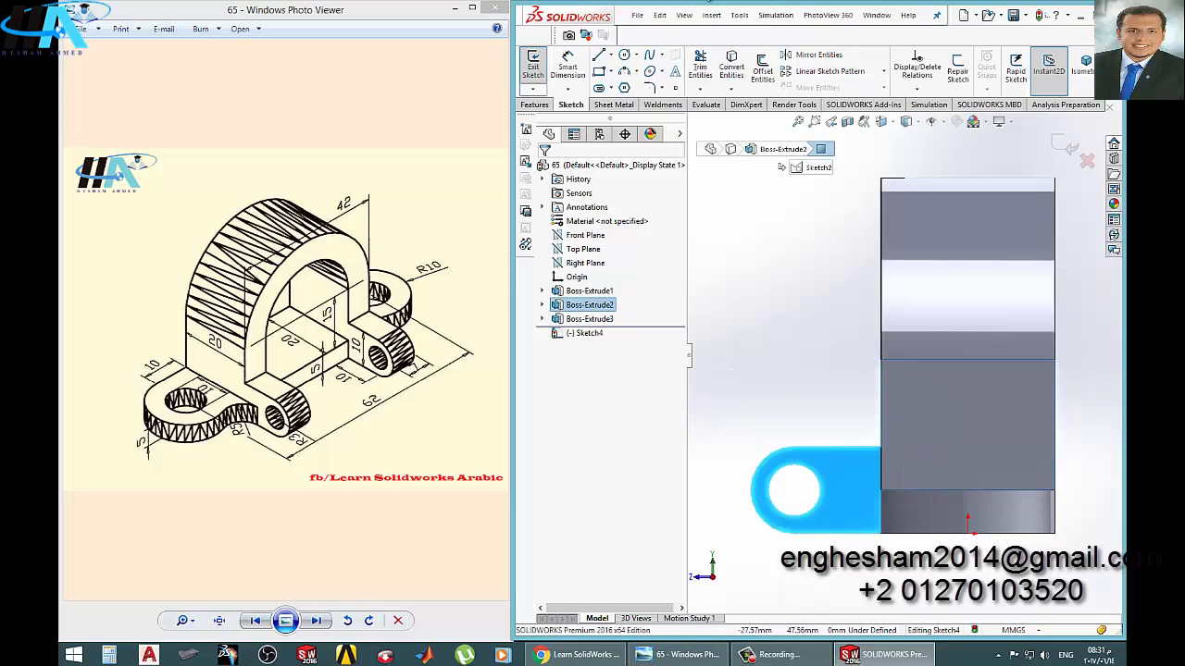
left_click(731, 67)
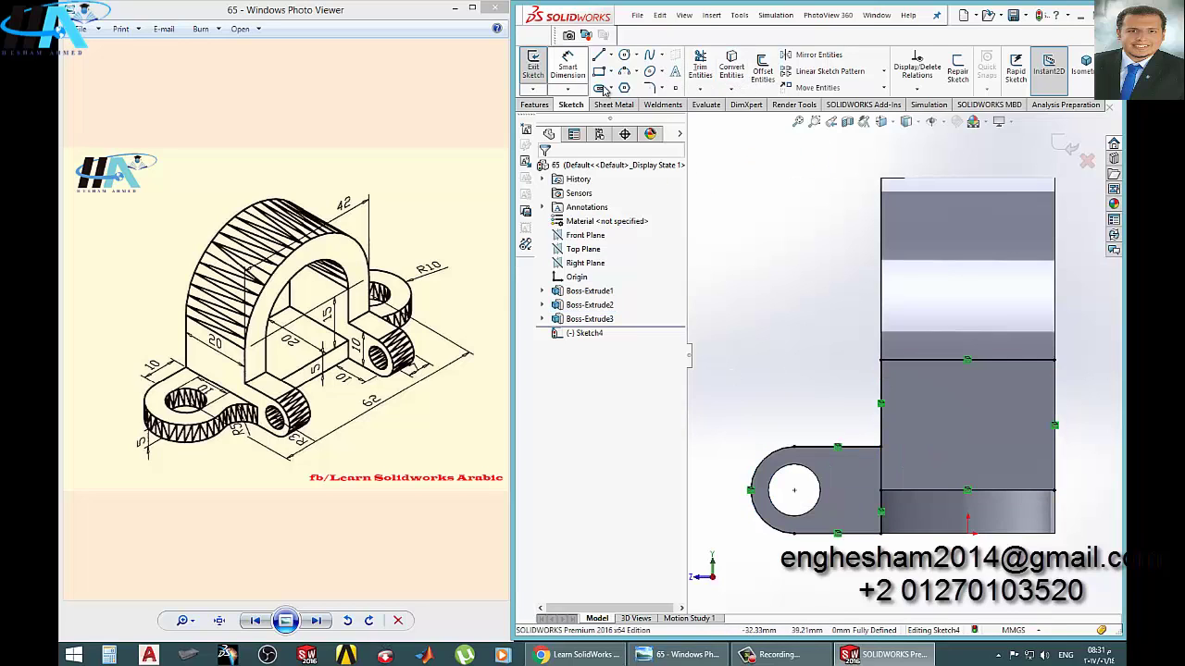
left_click(709, 69)
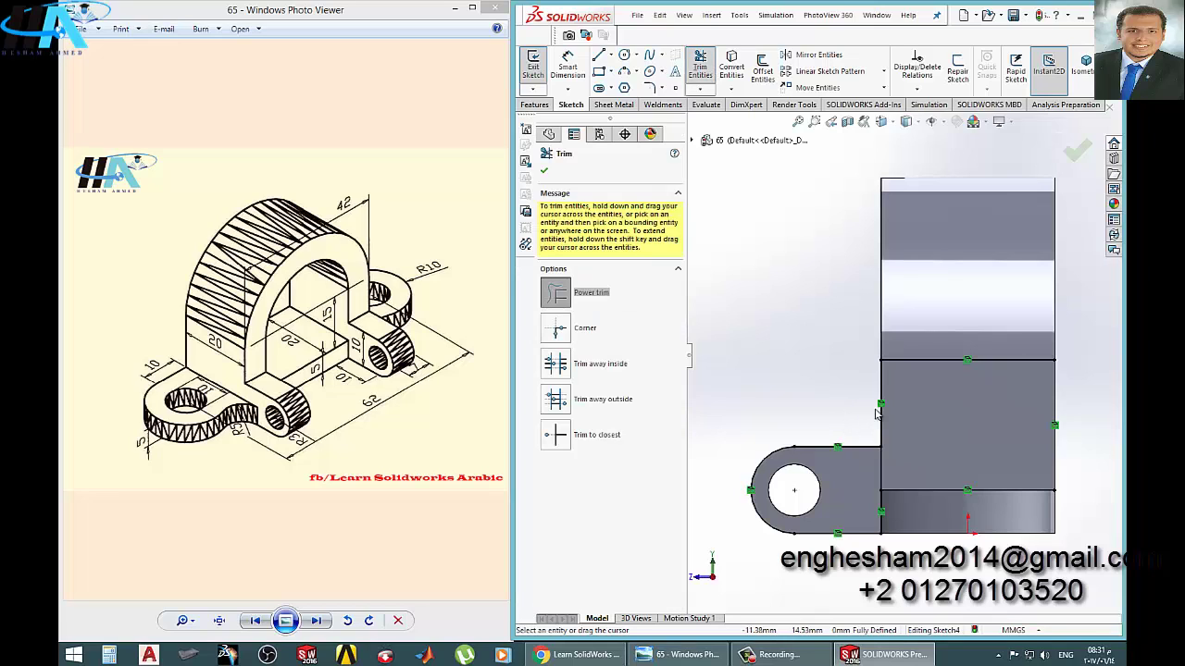
left_click_drag(876, 412, 928, 442)
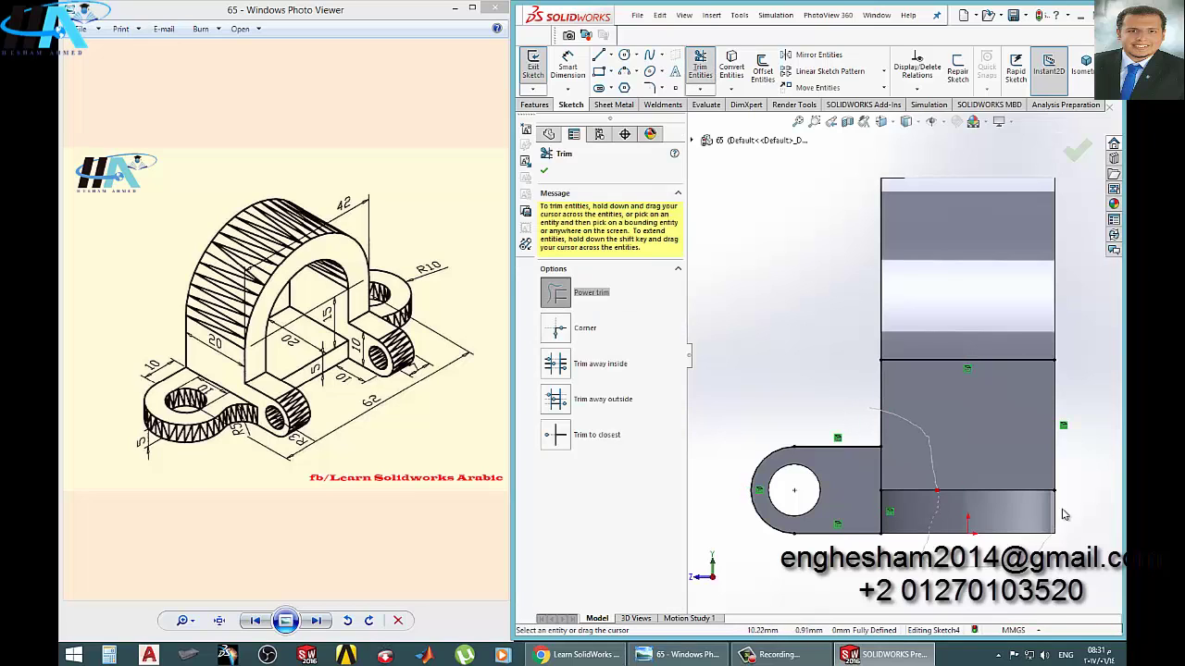
left_click_drag(1065, 515, 940, 350)
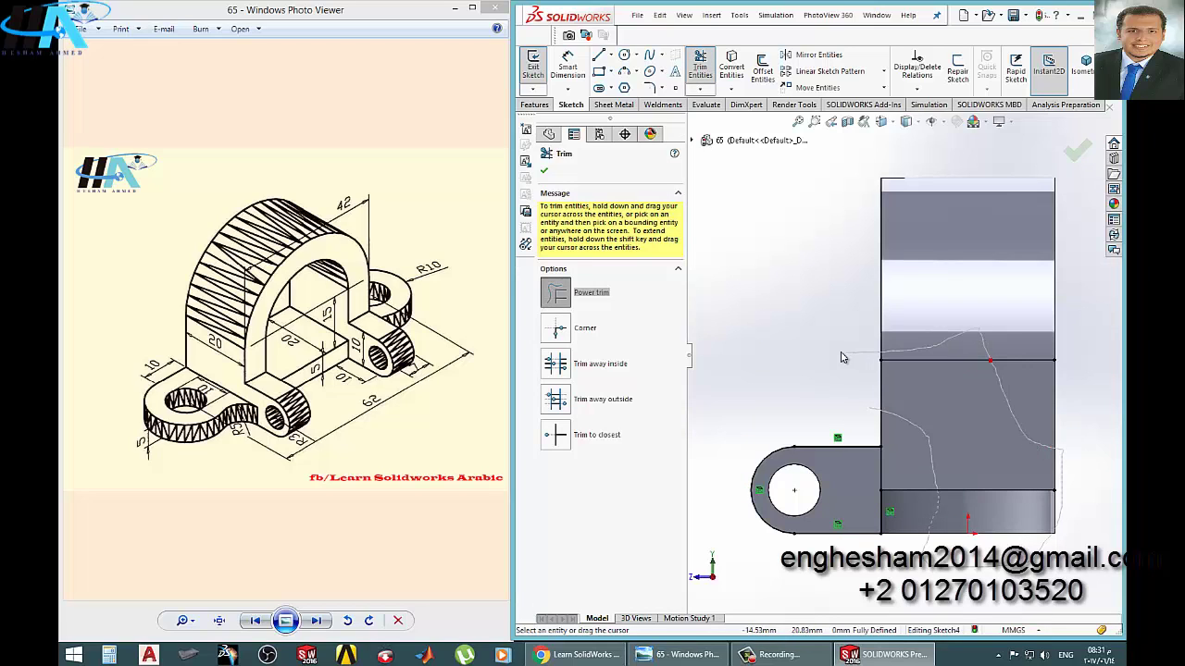
left_click_drag(909, 389, 882, 587)
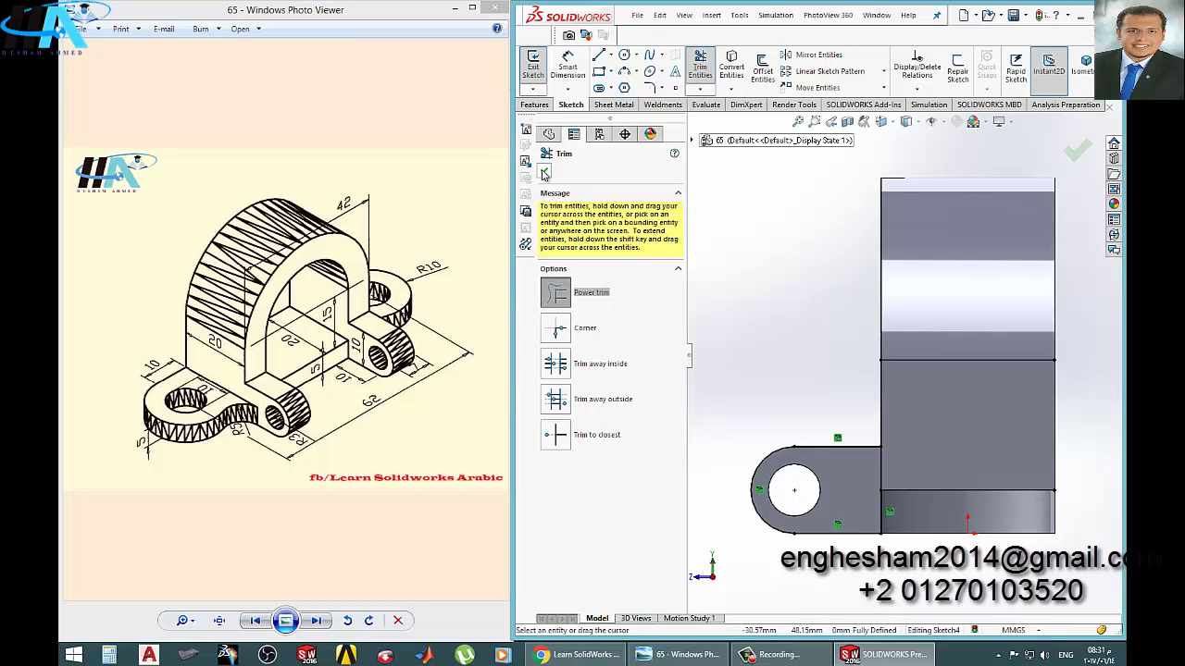
left_click(708, 79)
Convert the lug hole's circular edge into the sketch and exit Sketch4
left_click(731, 69)
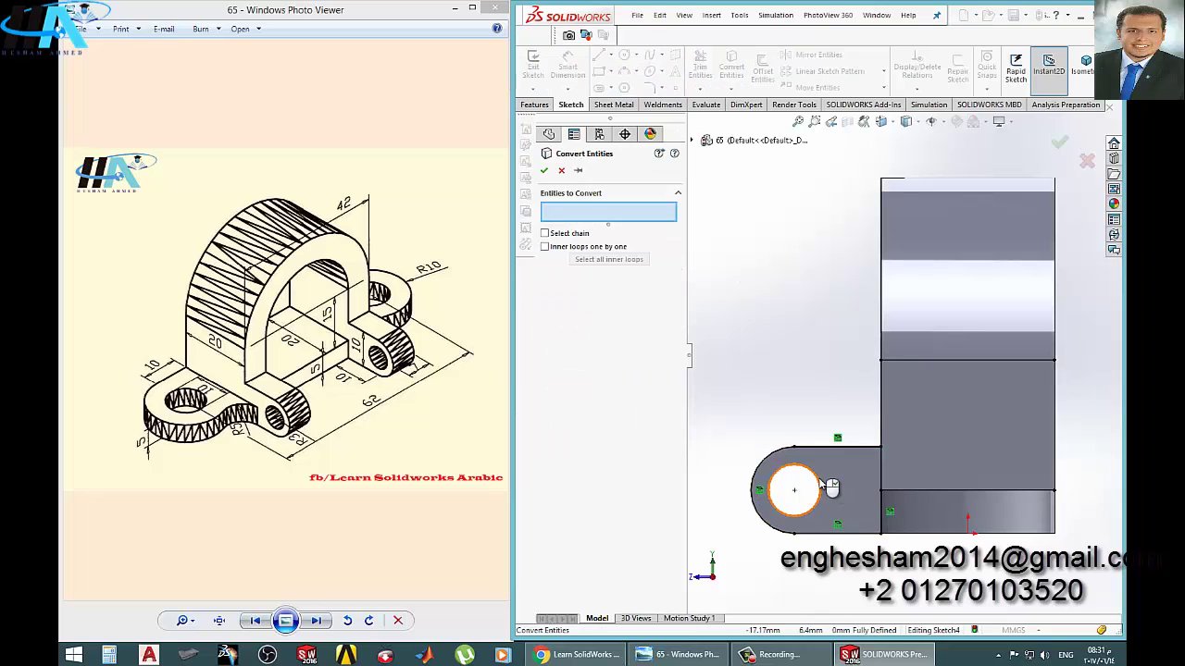
left_click(820, 482)
left_click(546, 170)
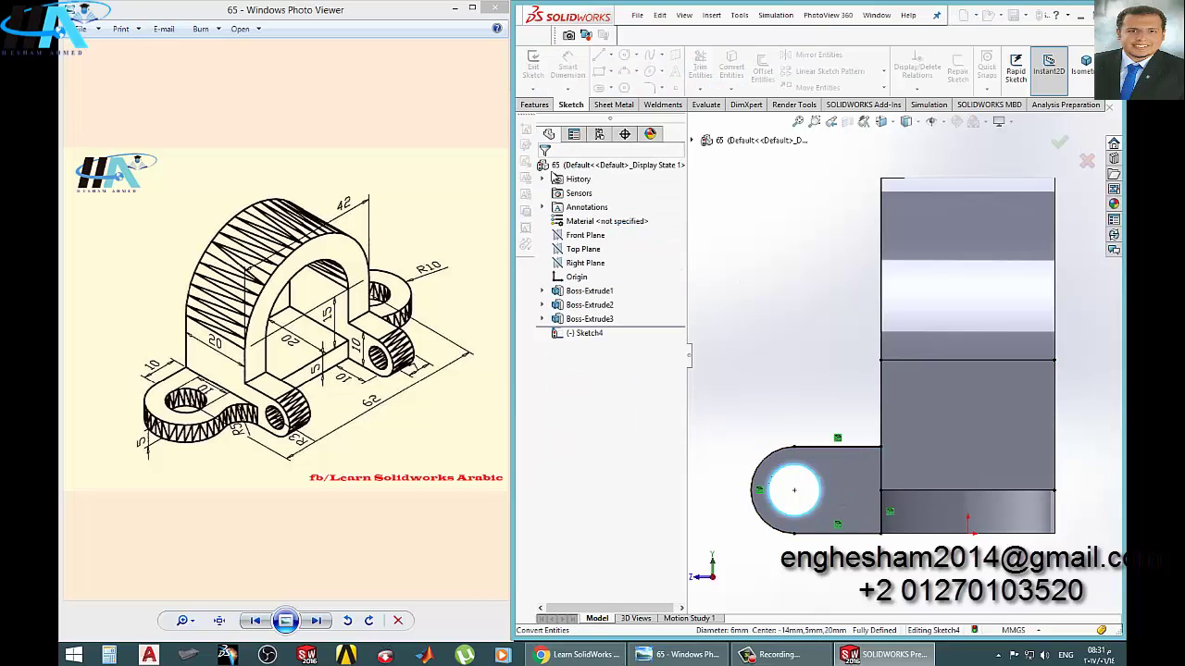
left_click(534, 65)
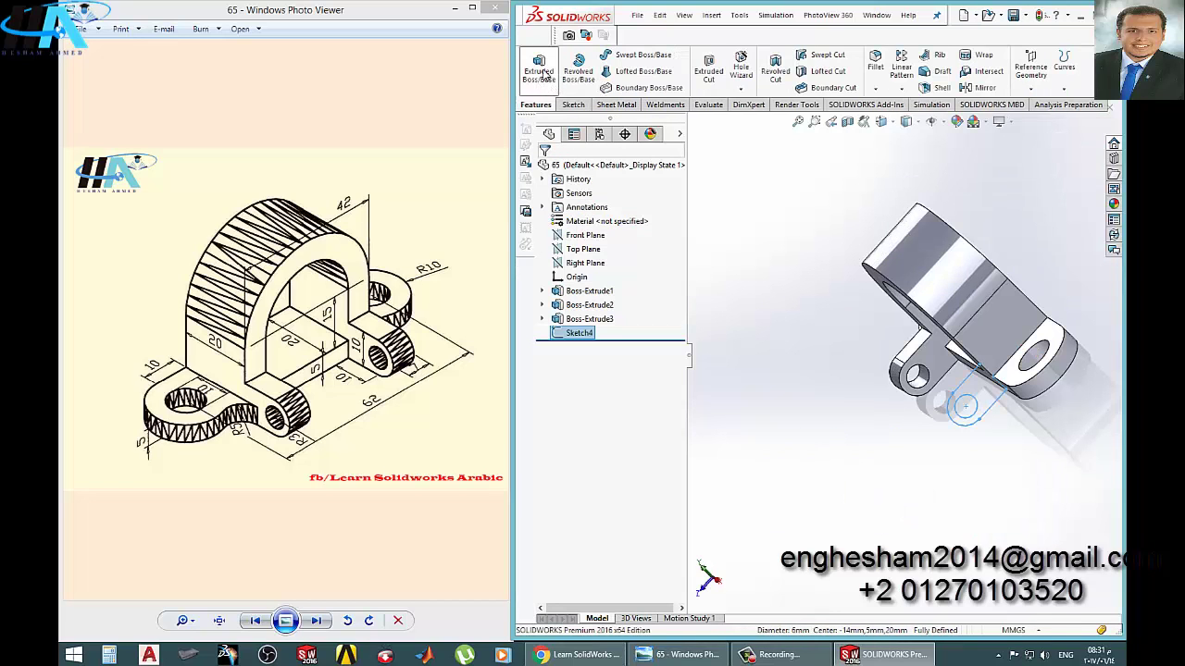
Extrude the Sketch4 circle region 7 mm in the reversed direction
left_click(546, 75)
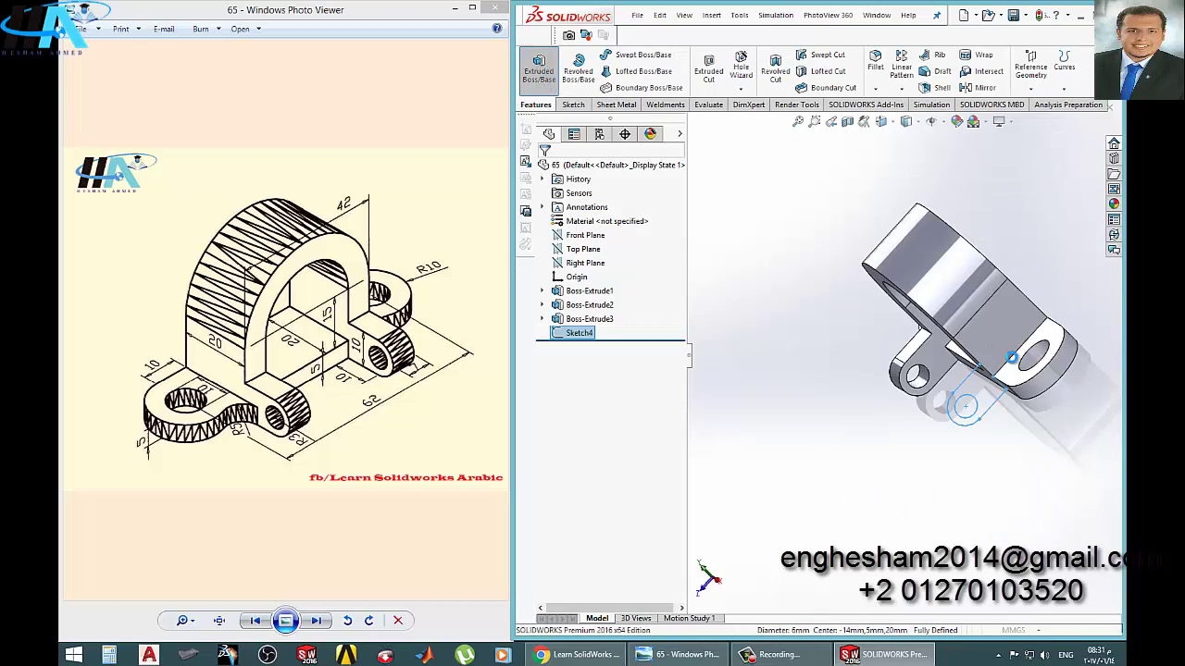
left_click(986, 396)
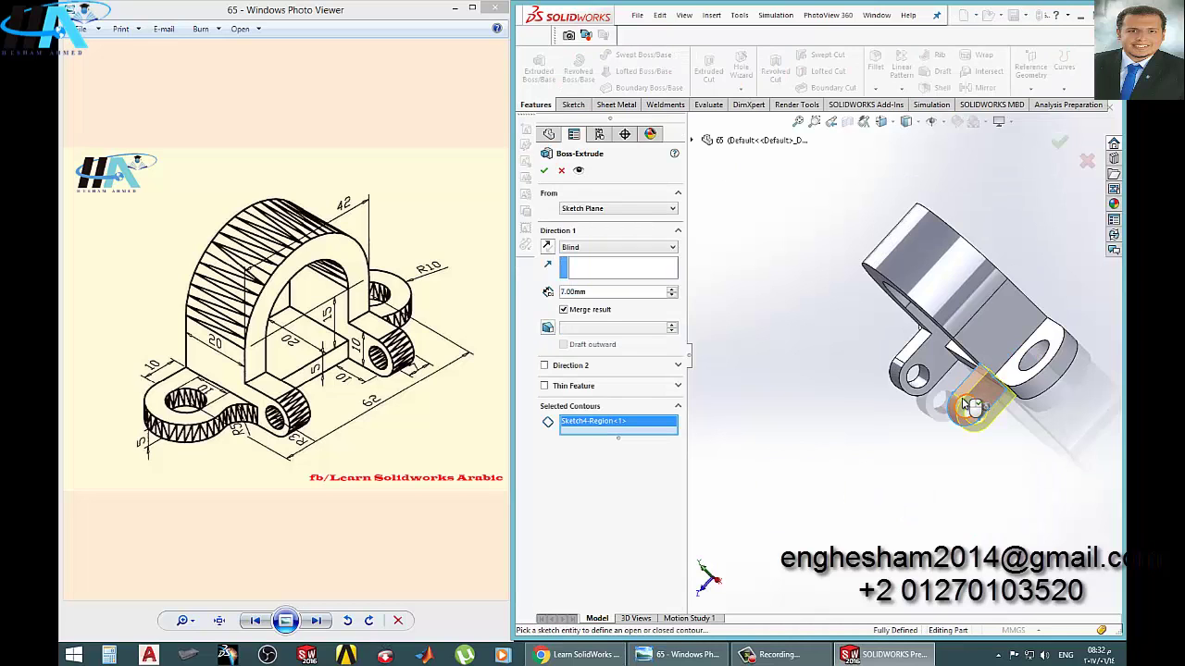
left_click(548, 247)
left_click(544, 171)
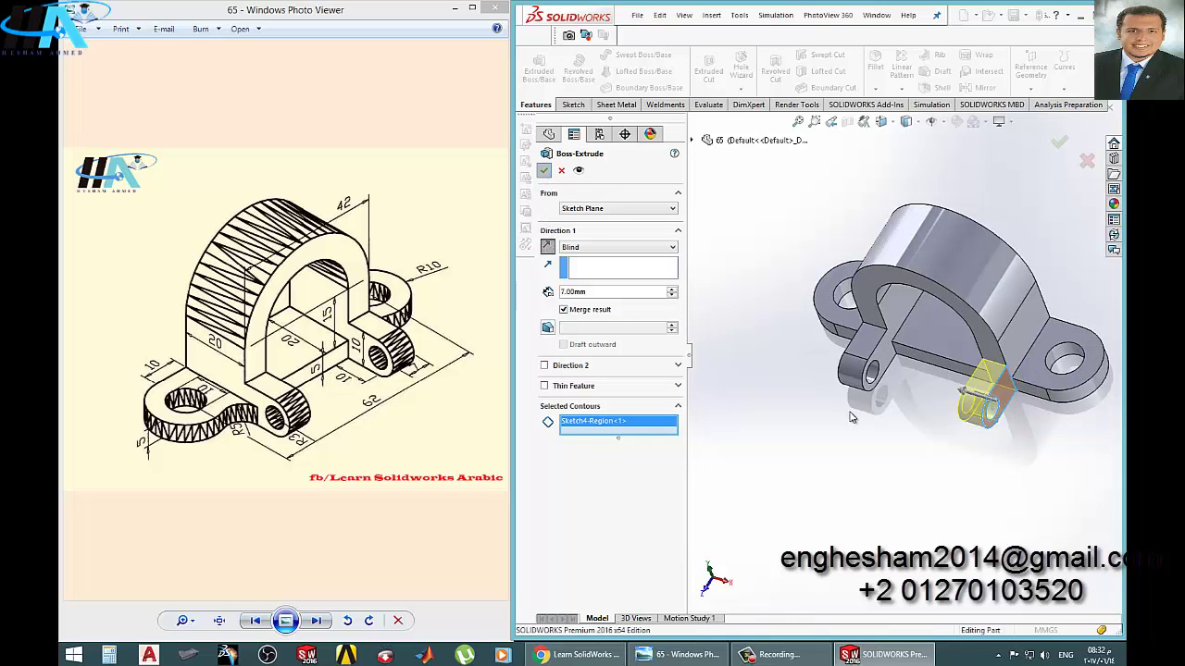
mouse_move(857, 396)
middle_mouse_down()
mouse_move(959, 335)
mouse_move(952, 376)
middle_mouse_up()
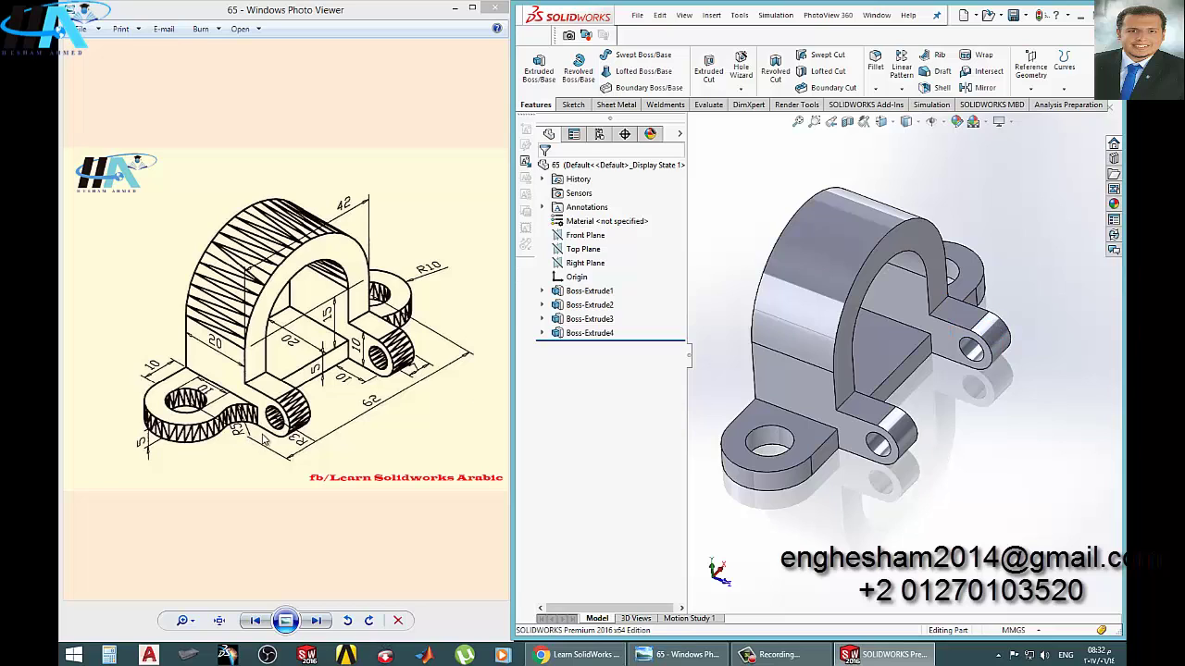
Apply a constant 5 mm fillet to the edges where both lugs meet the upright
left_click(875, 63)
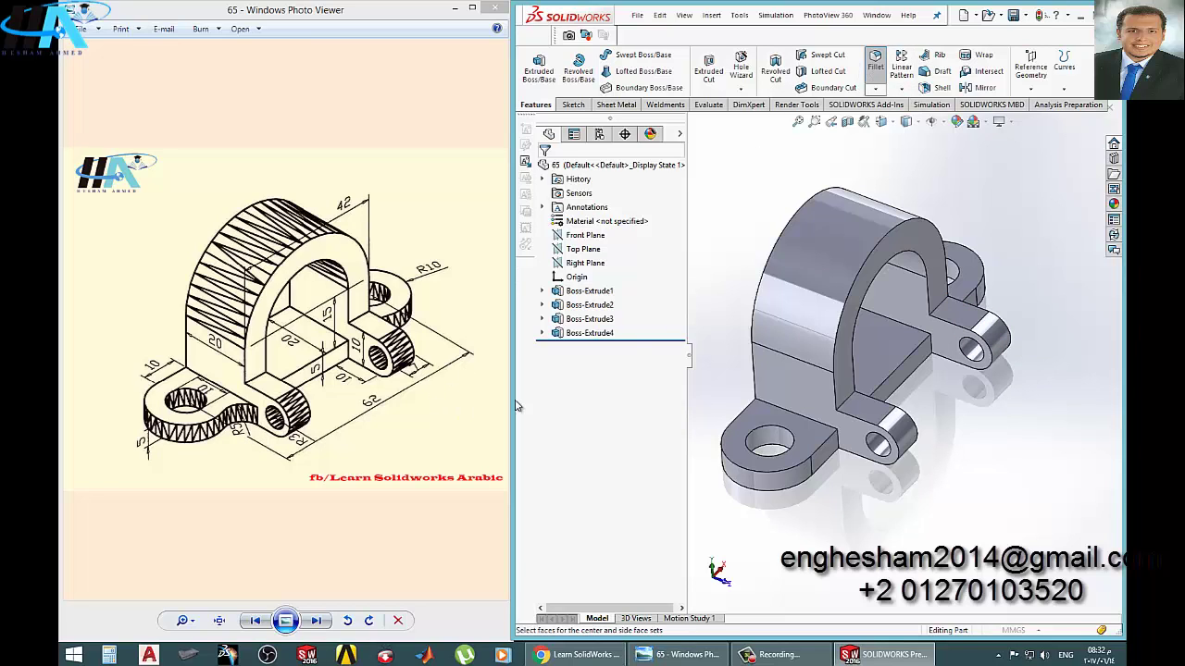
left_click(558, 231)
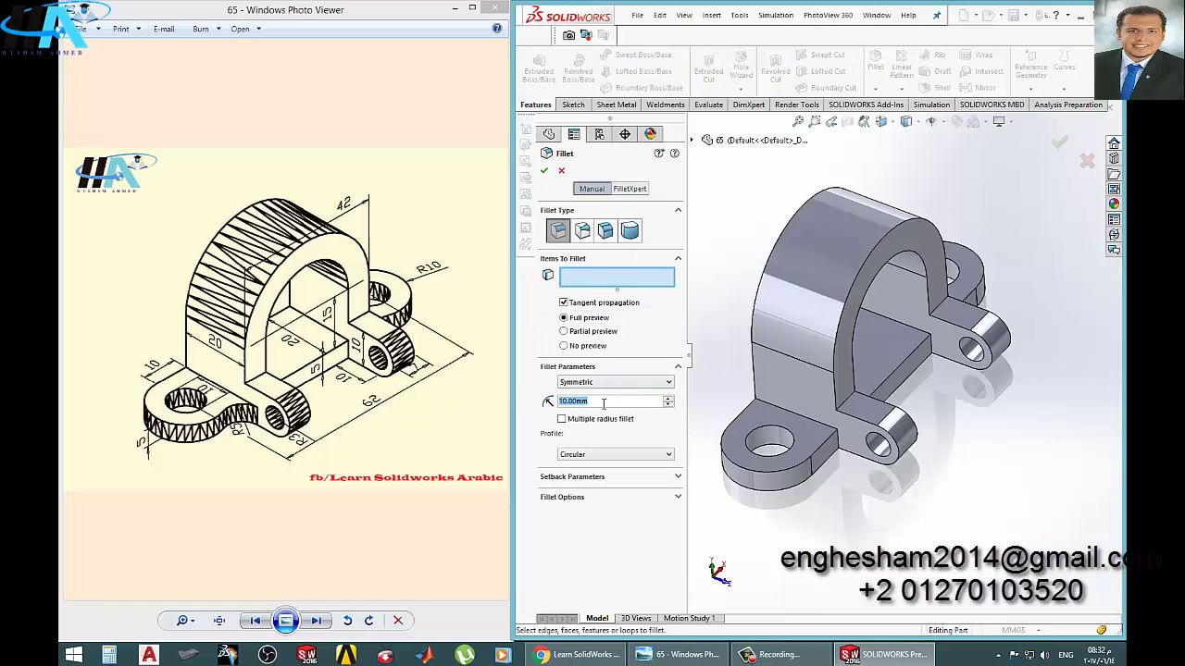
type("5")
key("Return")
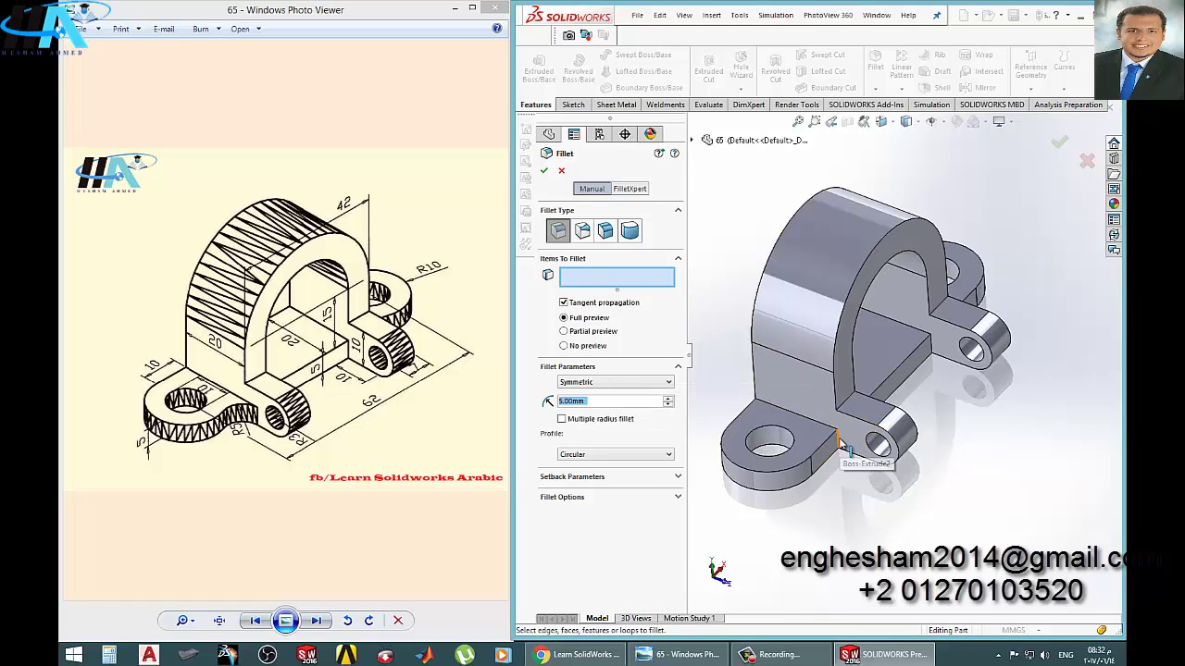
left_click(837, 443)
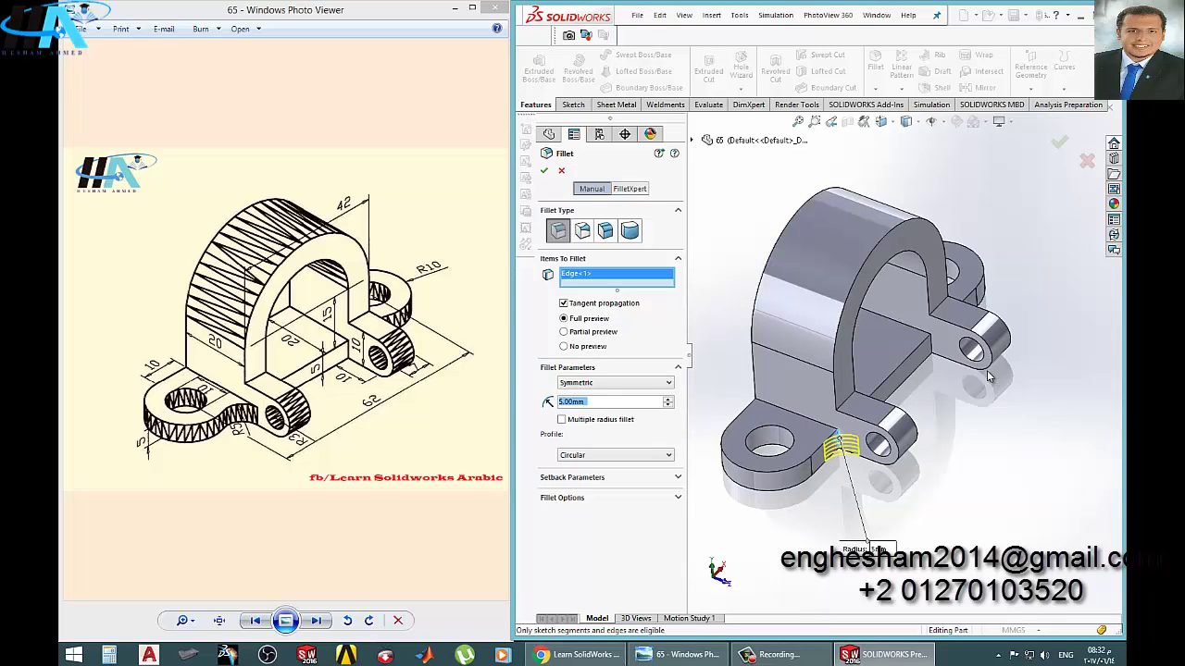
mouse_move(988, 376)
middle_mouse_down()
mouse_move(976, 383)
mouse_move(1011, 332)
middle_mouse_up()
scroll(977, 383, "down", 4)
left_click(1011, 333)
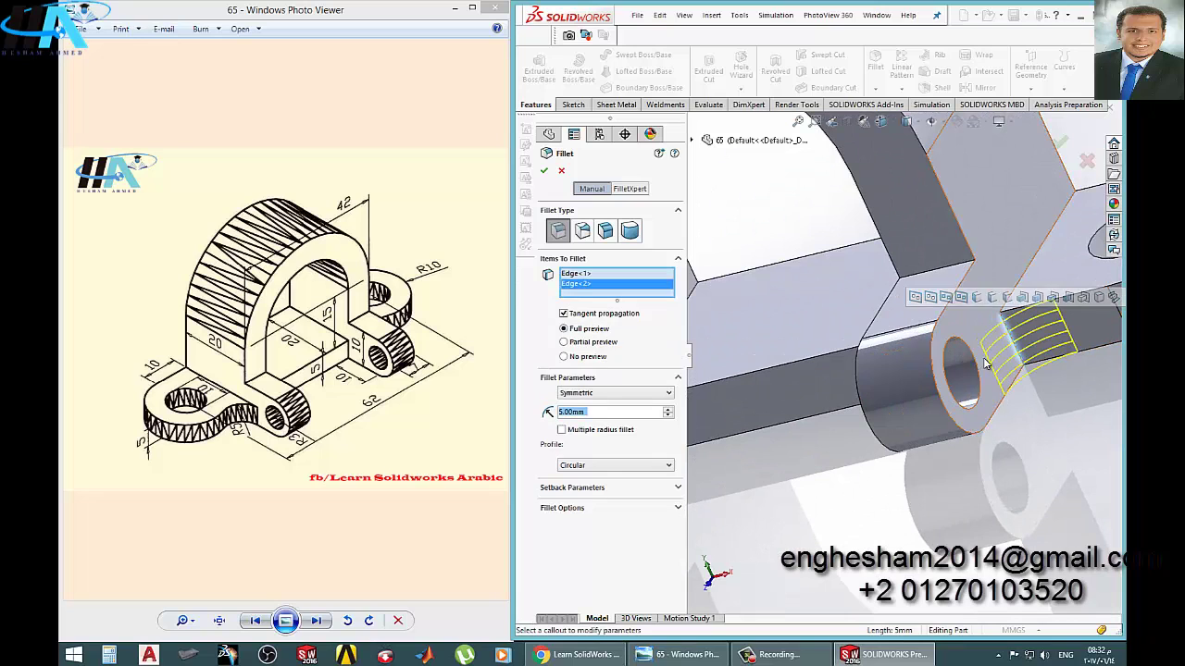
scroll(894, 422, "up", 3)
scroll(852, 444, "up", 3)
scroll(807, 471, "up", 3)
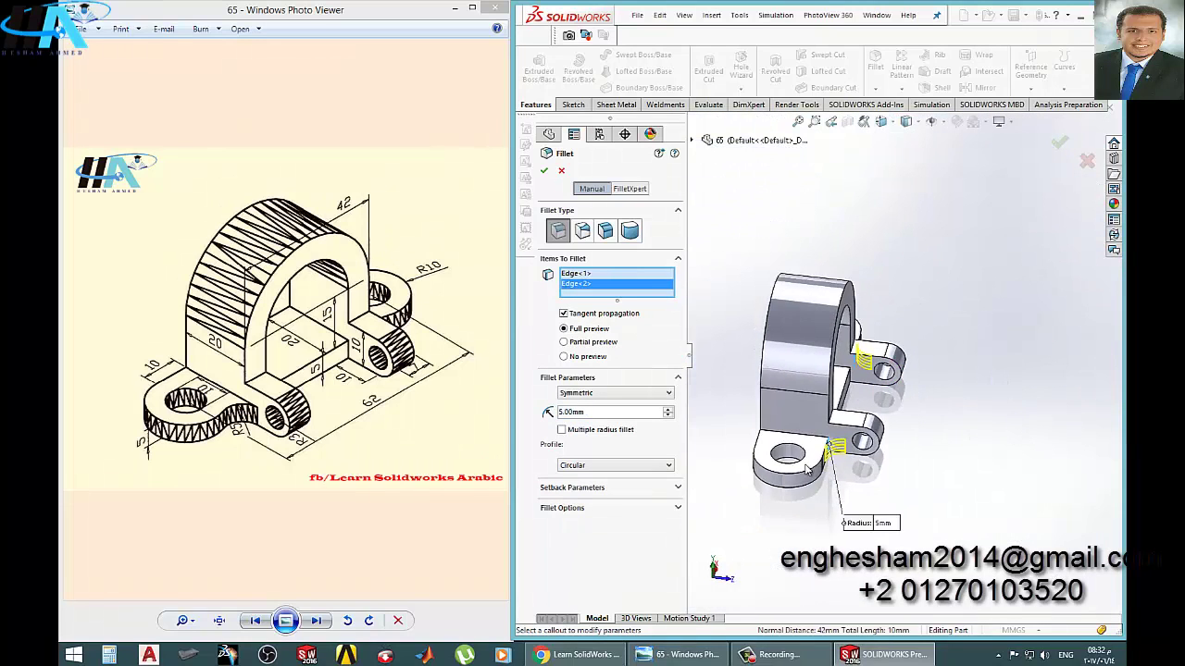
scroll(807, 470, "down", 3)
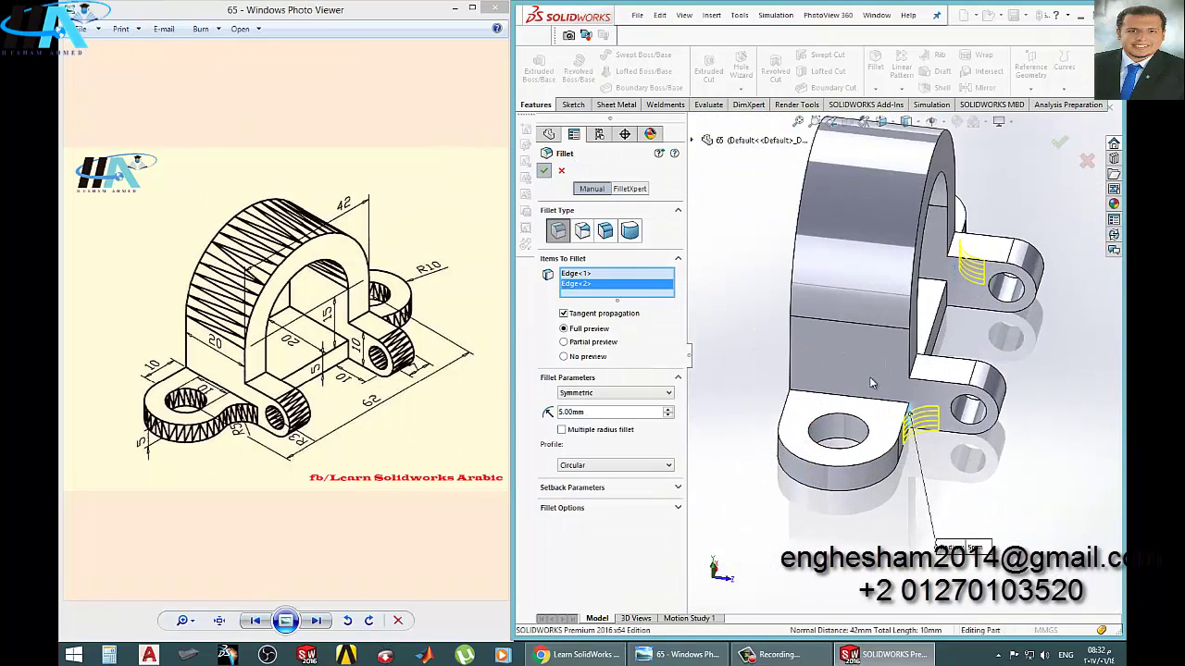
left_click(541, 171)
middle_click_drag(792, 354, 424, 17)
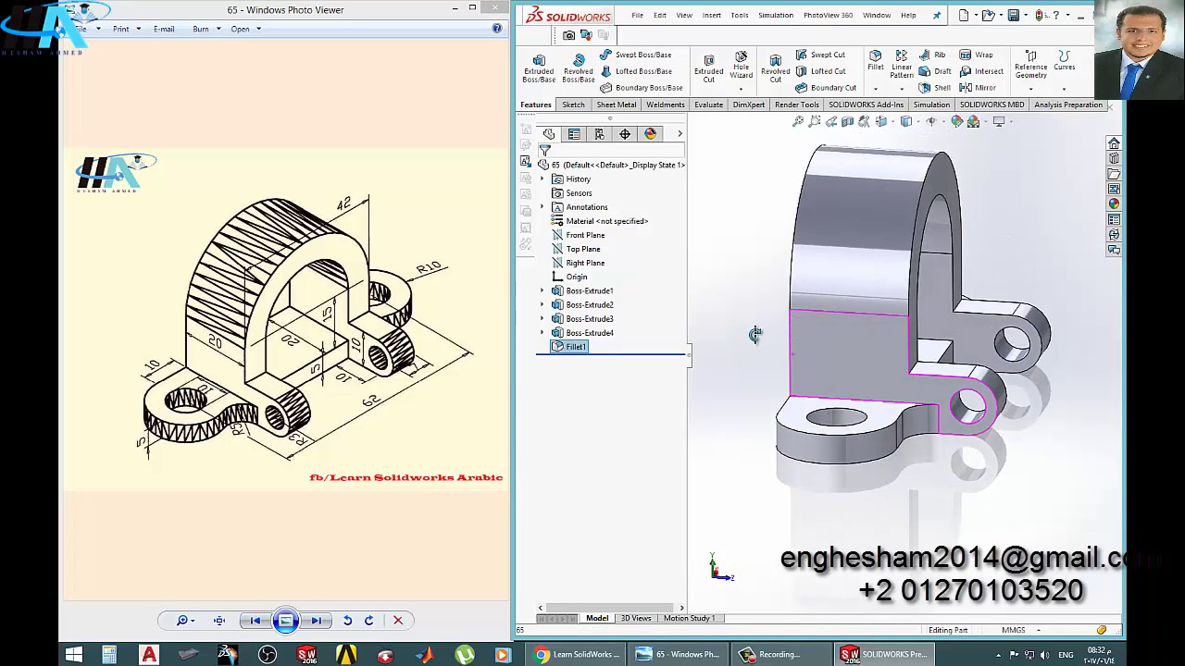
Hide the reference drawing viewer, maximize the part window and return to an isometric view
left_click(452, 9)
key("super+Up")
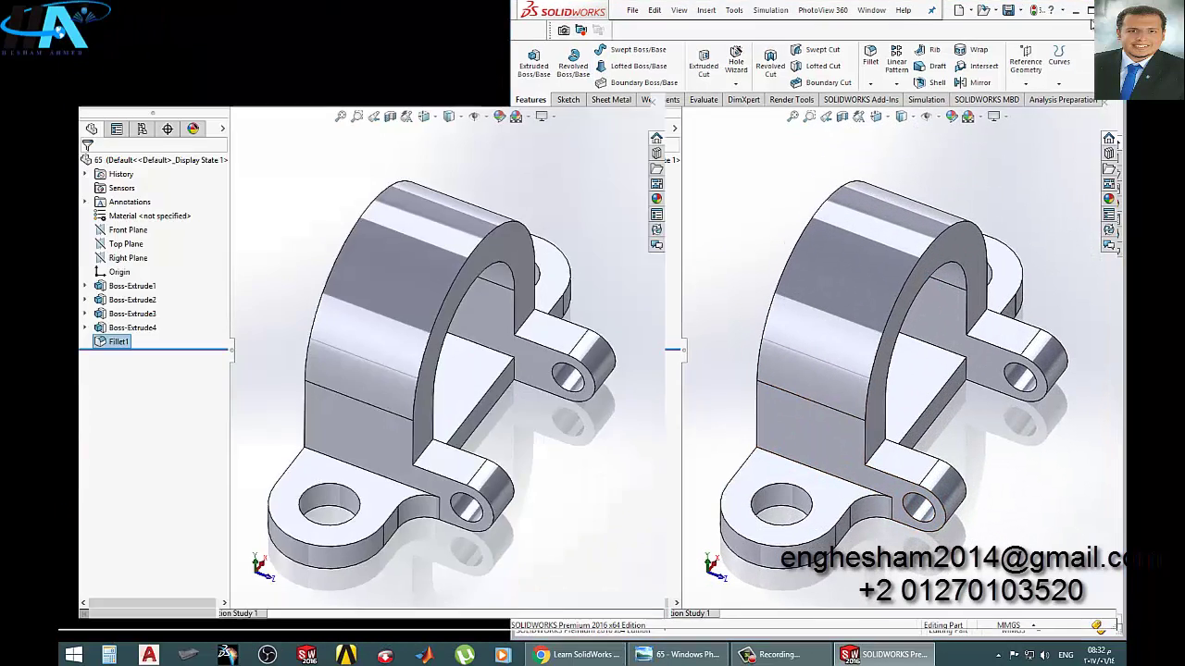
mouse_move(694, 381)
middle_mouse_down()
mouse_move(644, 290)
mouse_move(635, 331)
middle_mouse_up()
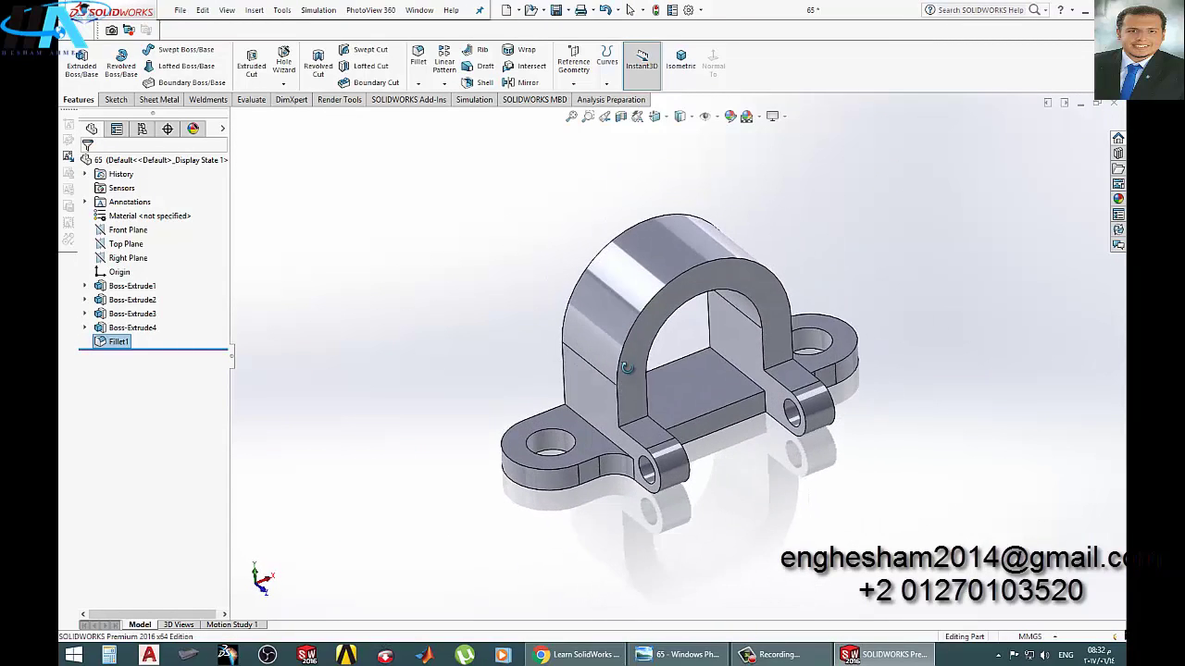
key("f")
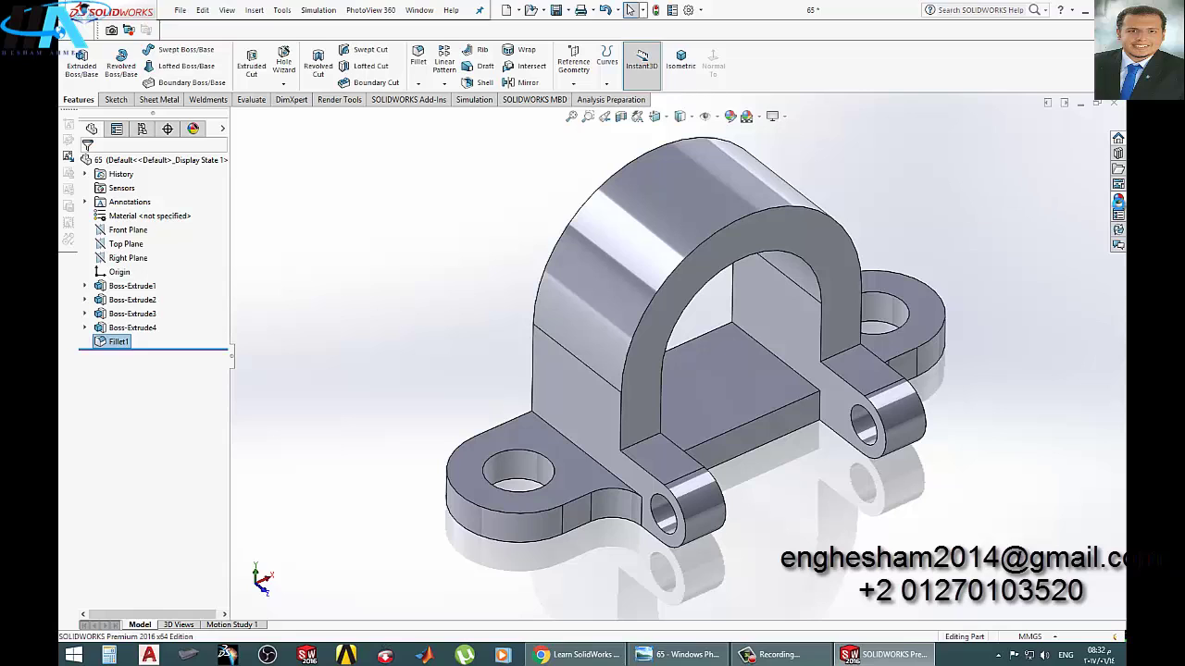
Apply the polished copper metal appearance to the whole part
left_click(1117, 196)
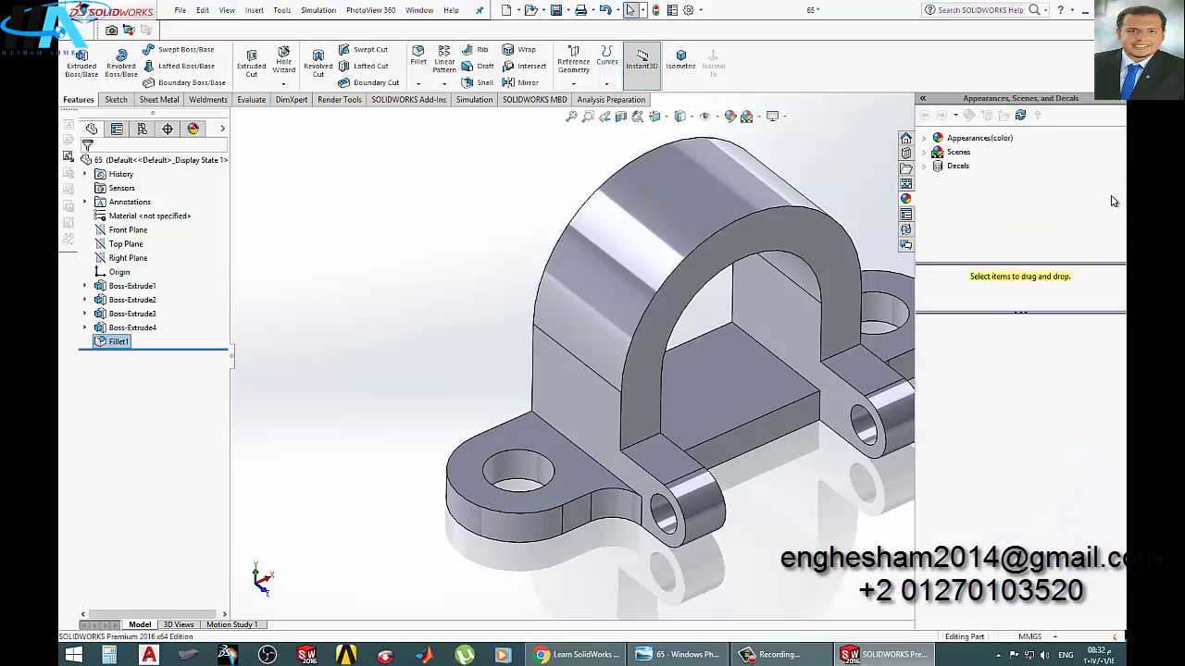
left_click(976, 146)
left_click(965, 172)
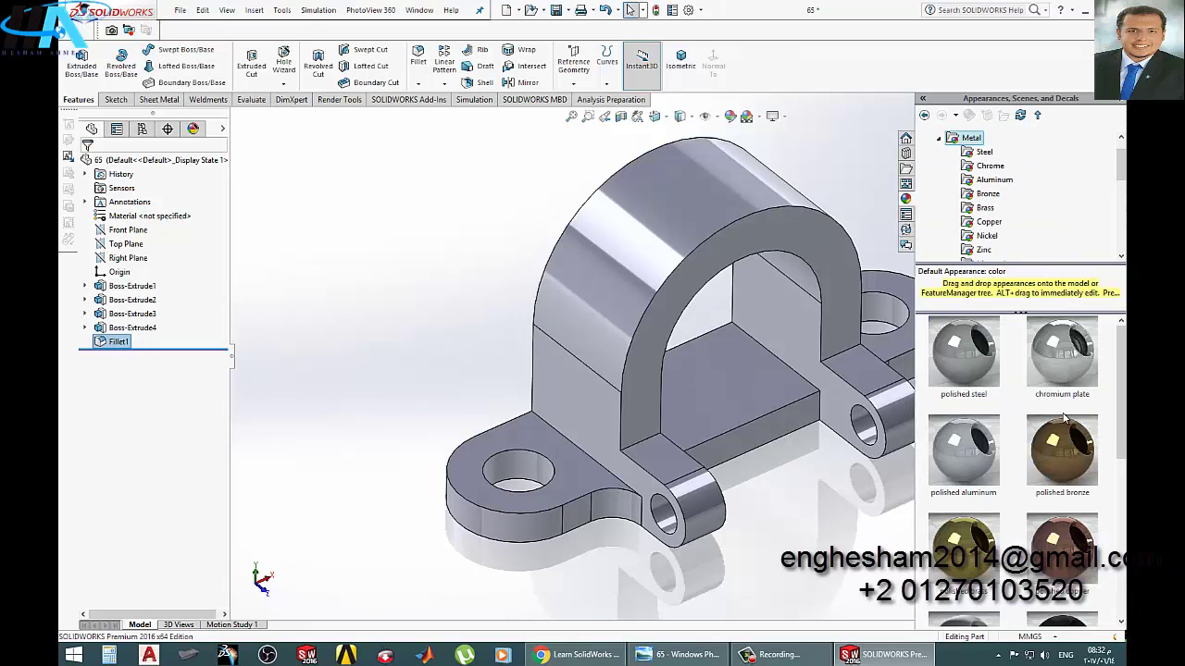
left_click(1063, 462)
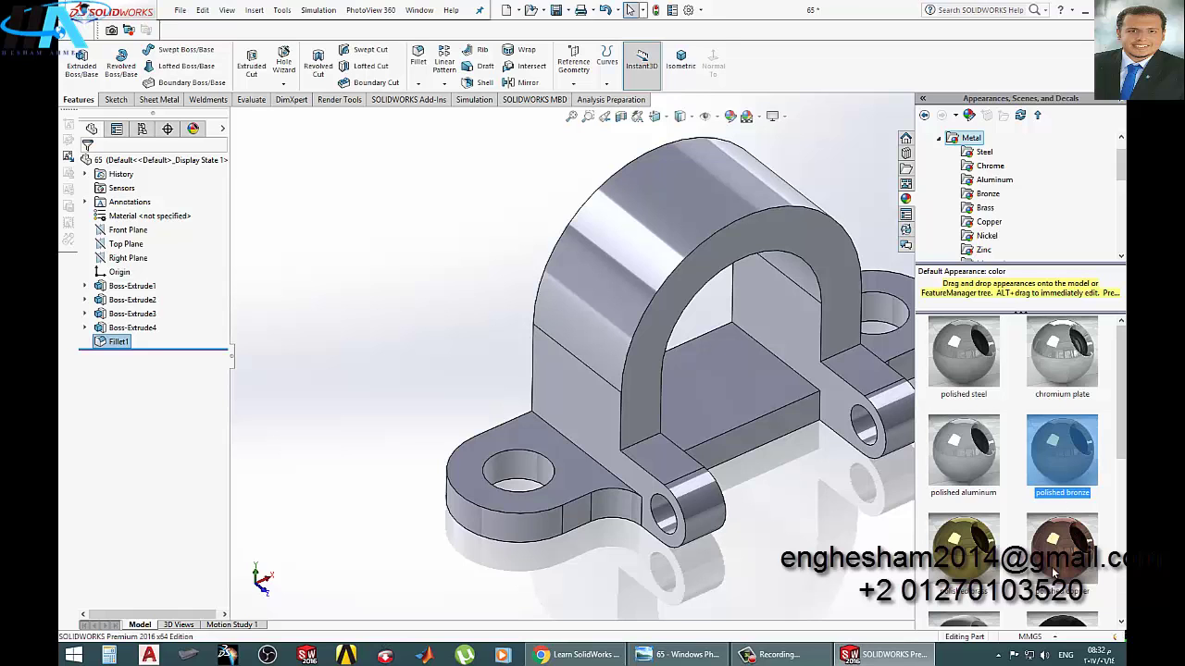
left_click_drag(1053, 573, 740, 412)
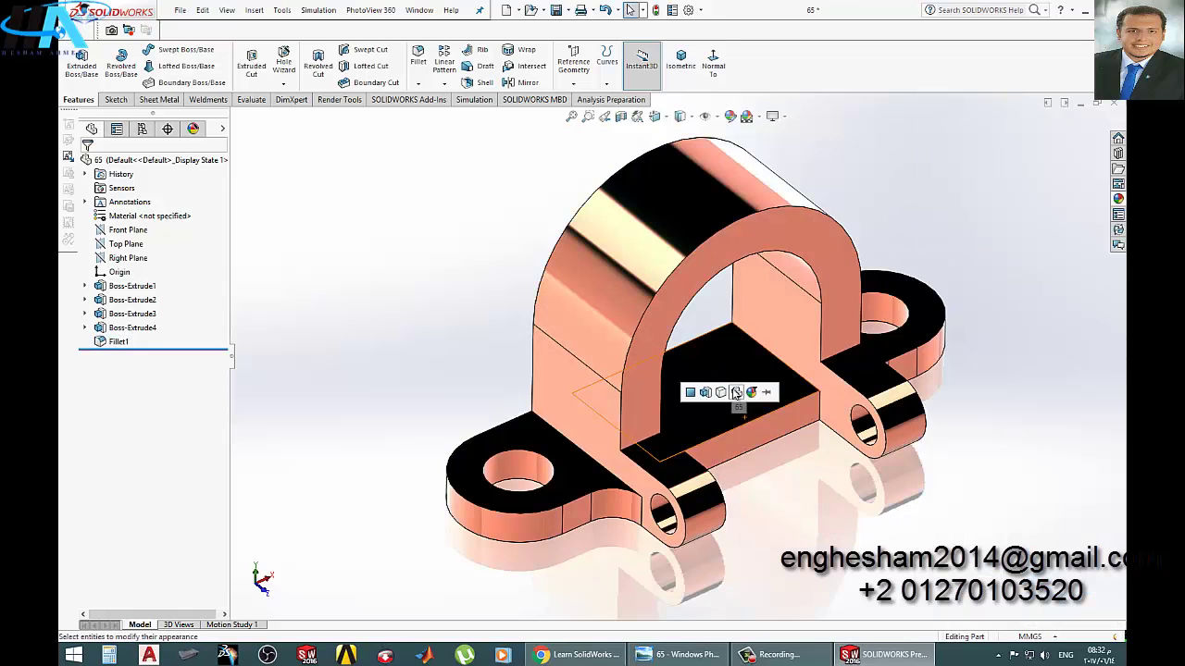
left_click(736, 392)
middle_click_drag(749, 362, 741, 383)
scroll(689, 361, "down", 2)
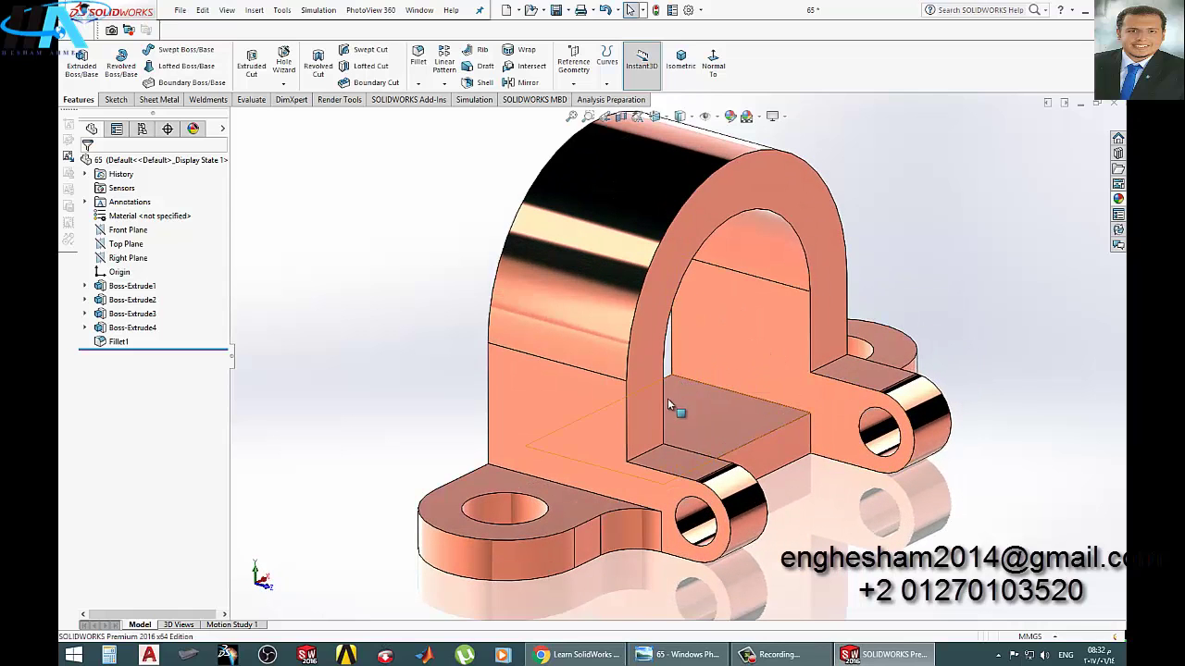
Bring the Learn SolidWorks Arabic Facebook page in Chrome to the front
left_click(559, 657)
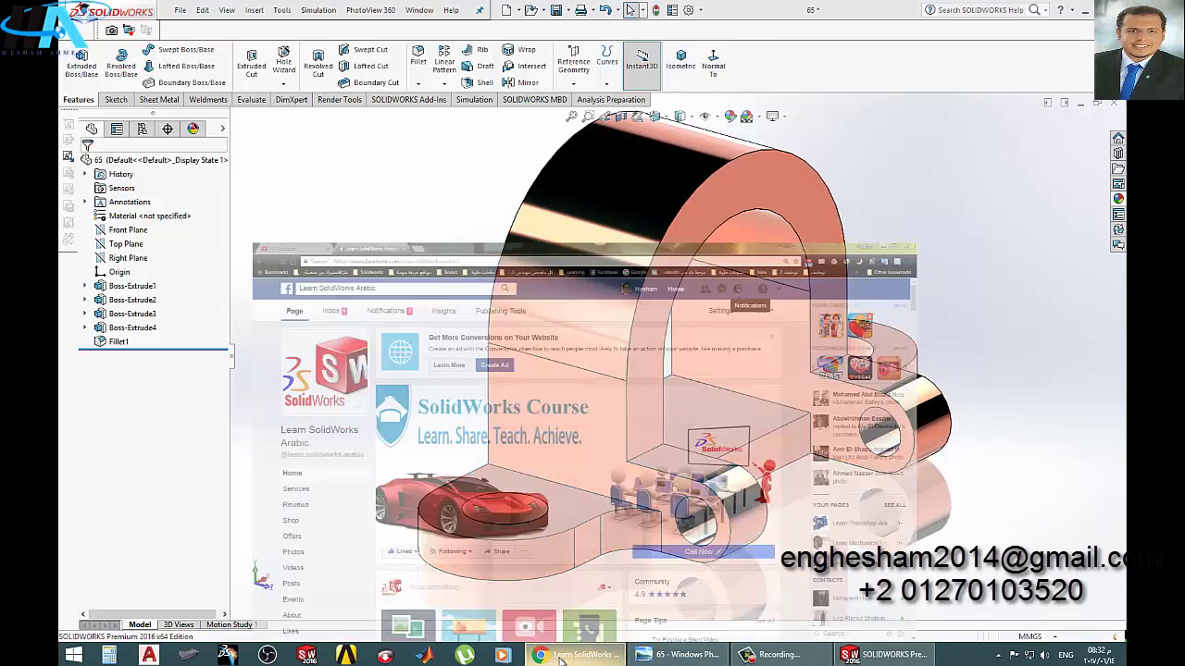